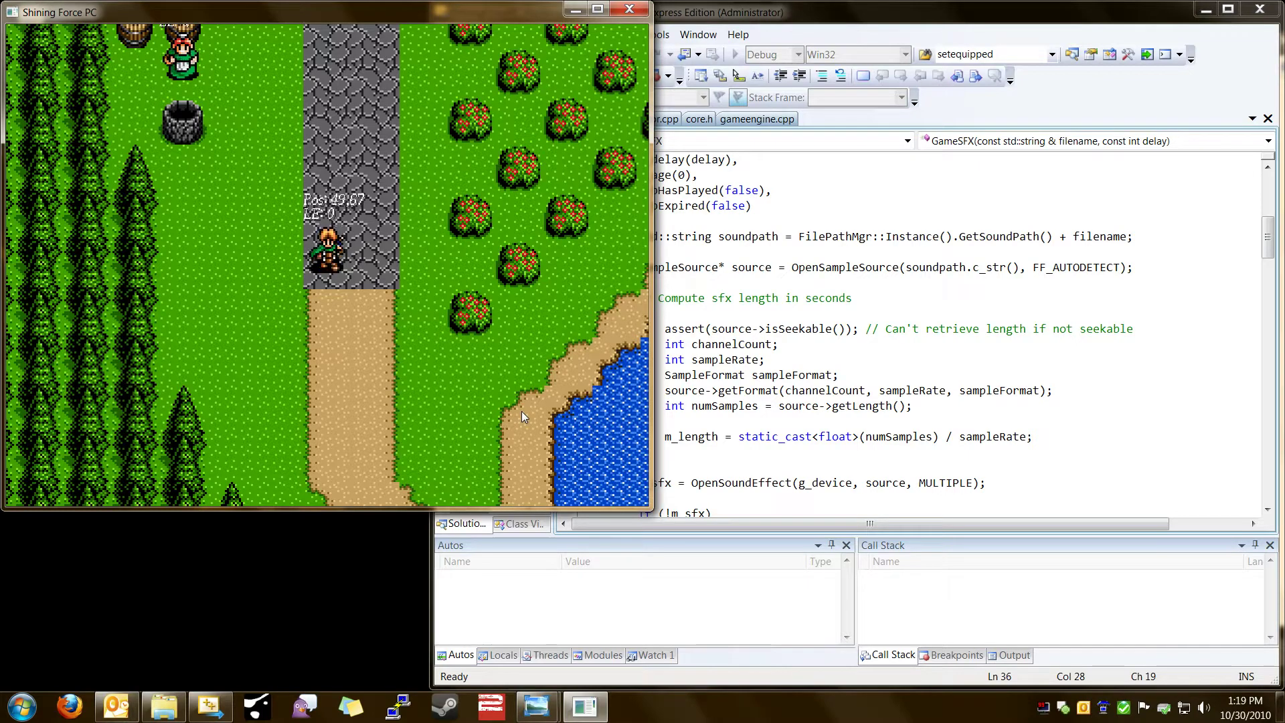
# Walk the hero up the stone path and through the castle entrance to the pillared doorway of the inner hall.
pyautogui.press('Up')
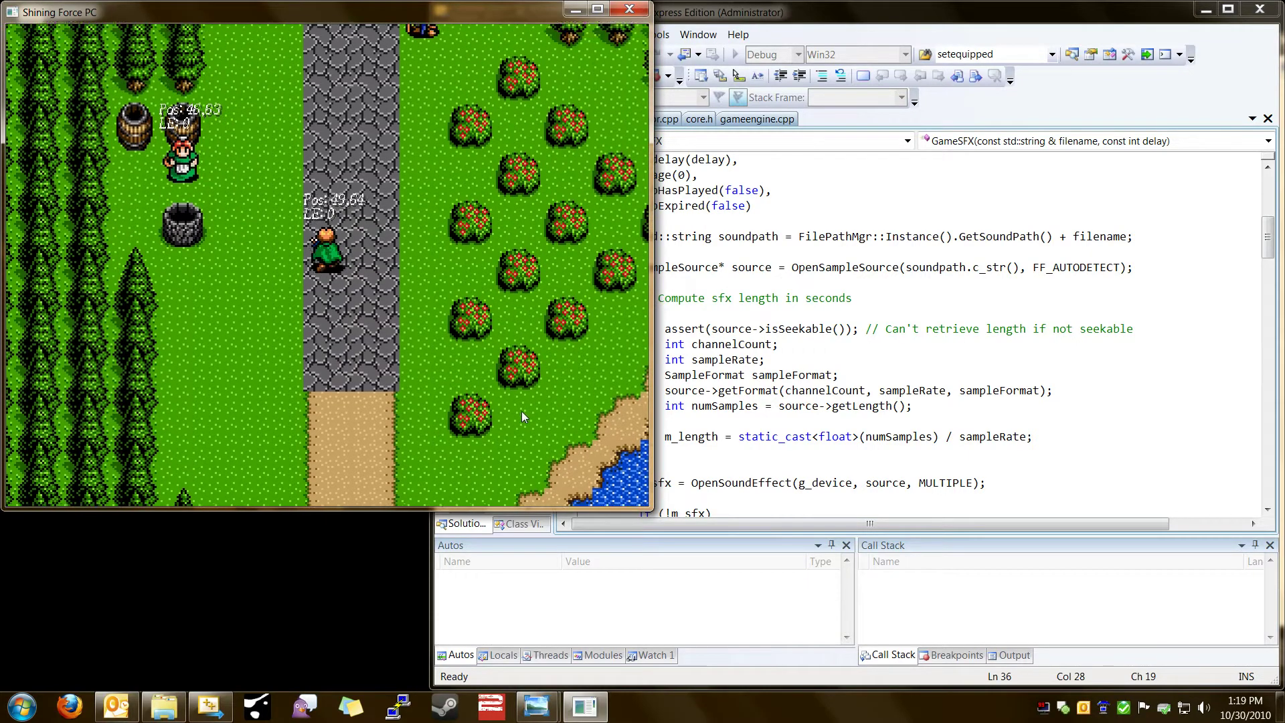
pyautogui.press('Up')
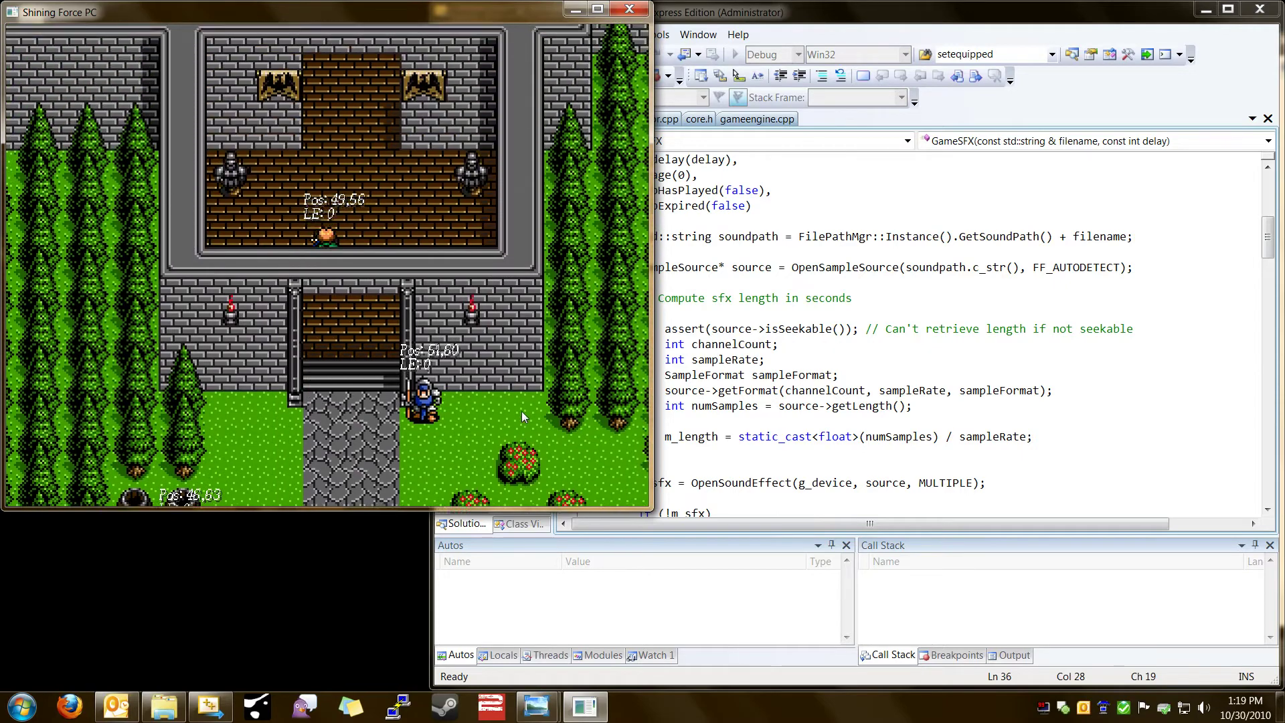
pyautogui.press('Up')
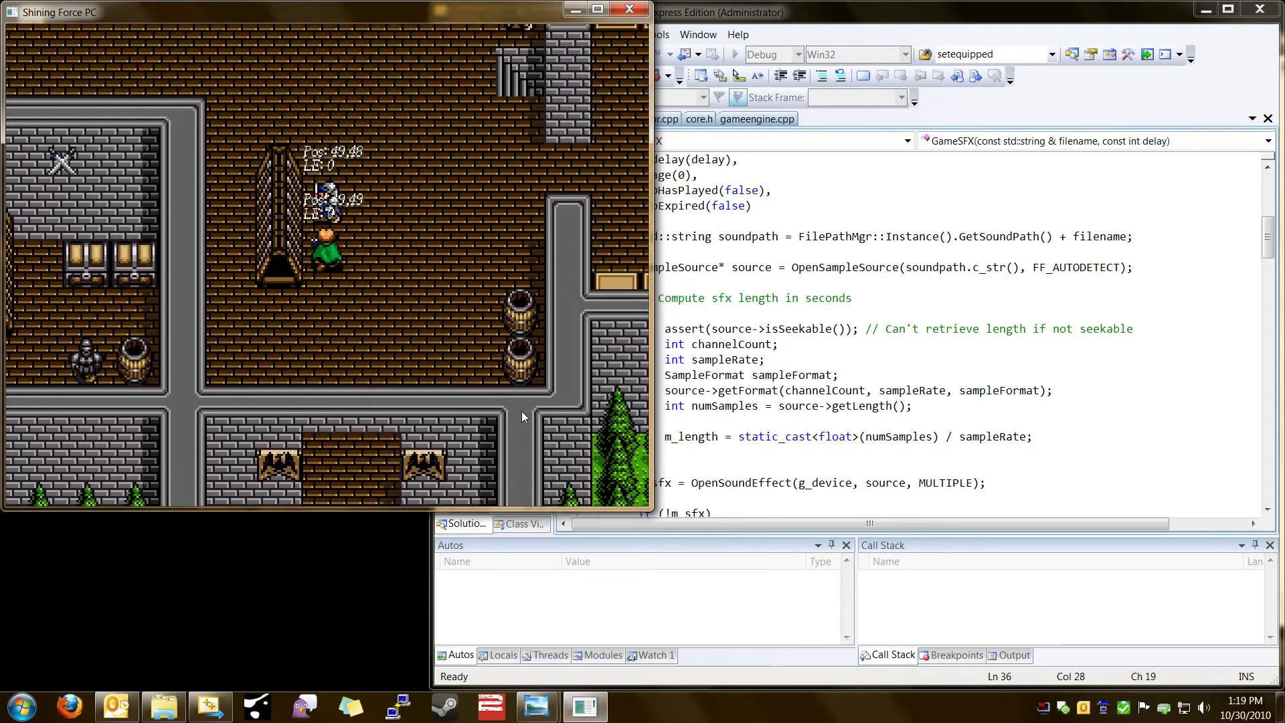
pyautogui.press('Up')
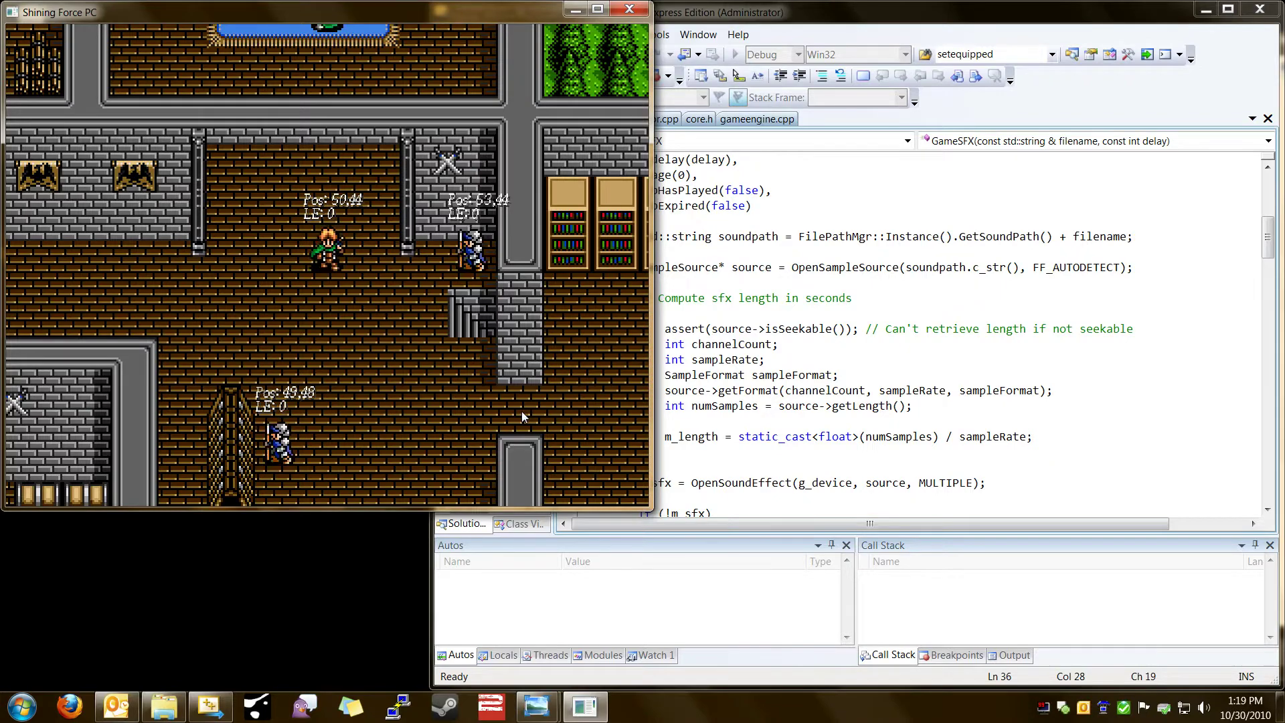
# Switch the game to the map editor and examine the map from the open grassland down to the forest above the blue-floored rooms.
pyautogui.press('F1')
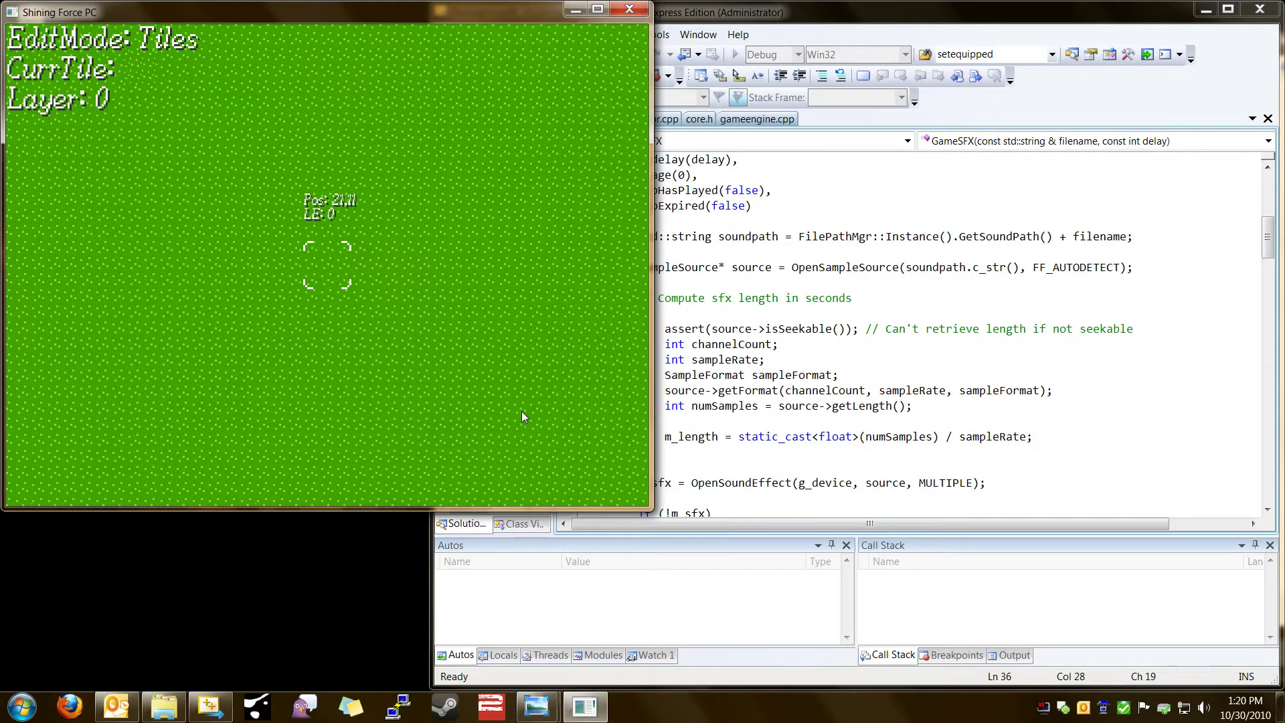
pyautogui.press('Down')
pyautogui.press('Down')
pyautogui.press('Down')
pyautogui.press('Down')
pyautogui.press('Down')
pyautogui.press('Down')
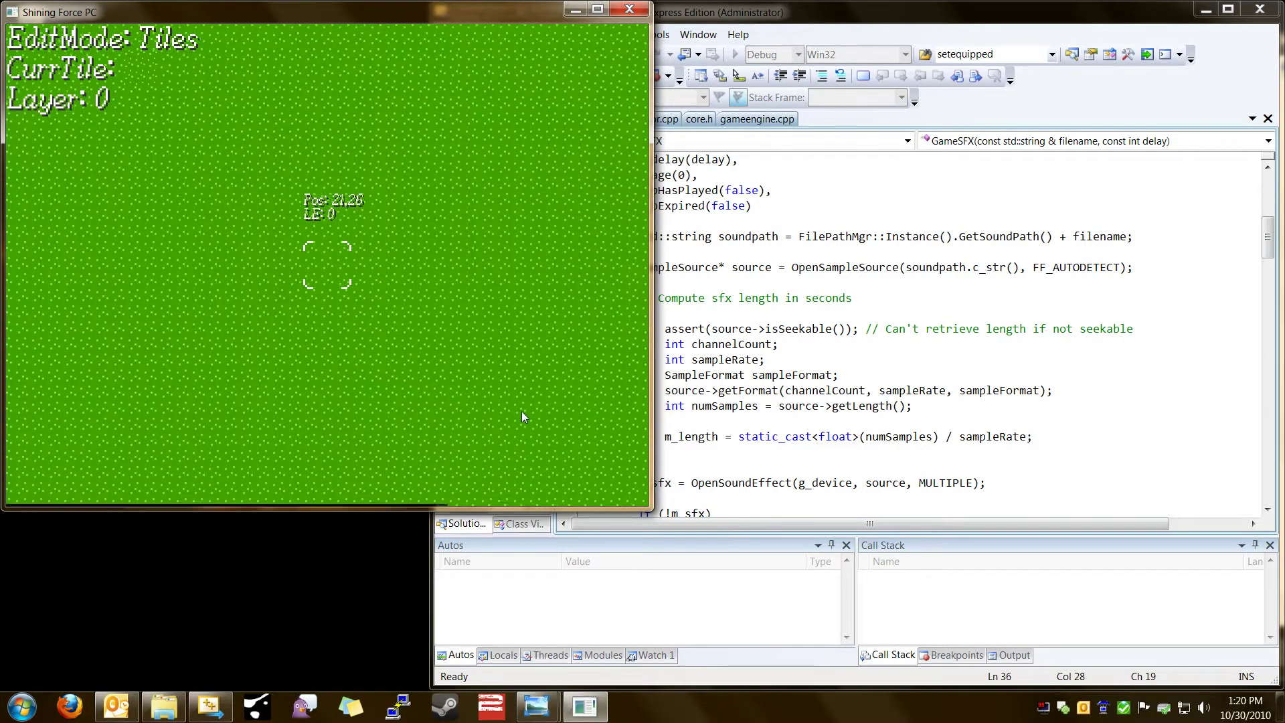
pyautogui.press('Right')
pyautogui.press('Right')
pyautogui.press('Right')
pyautogui.press('Right')
pyautogui.press('Right')
pyautogui.press('Right')
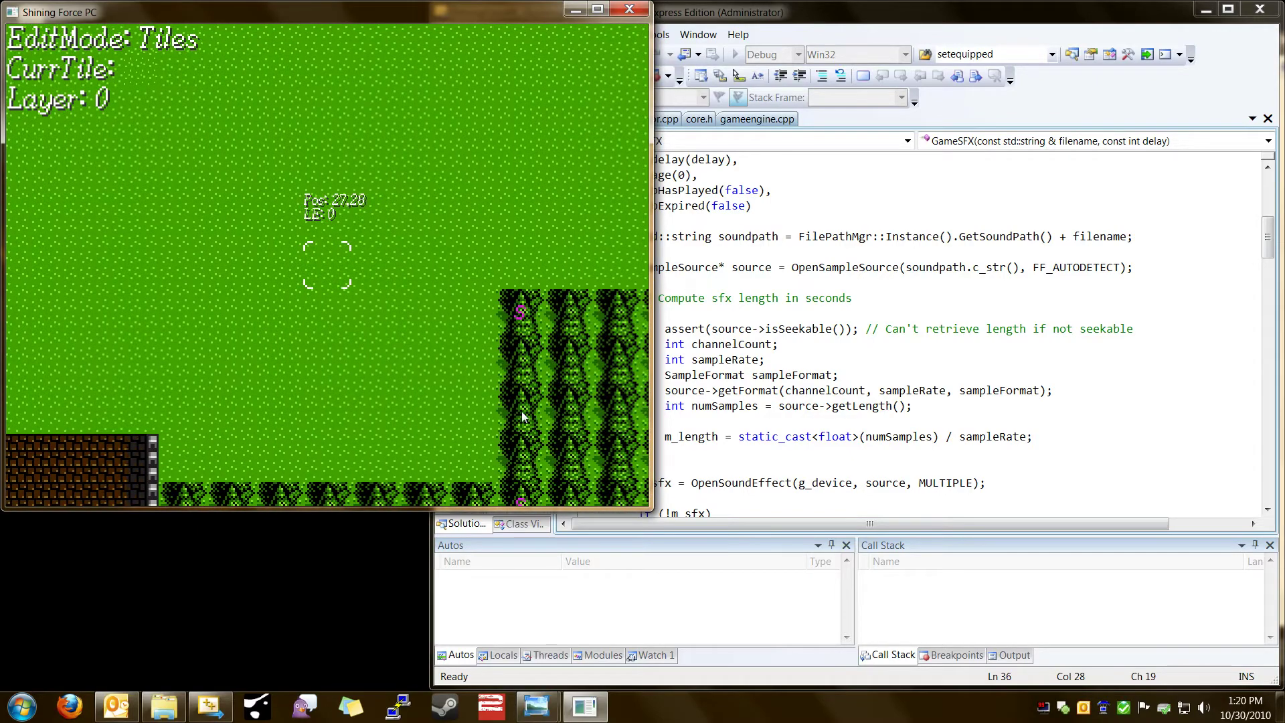
pyautogui.press('Down')
pyautogui.press('Down')
pyautogui.press('Down')
pyautogui.press('Down')
pyautogui.press('Down')
pyautogui.press('Down')
pyautogui.press('Down')
pyautogui.press('Down')
pyautogui.press('Down')
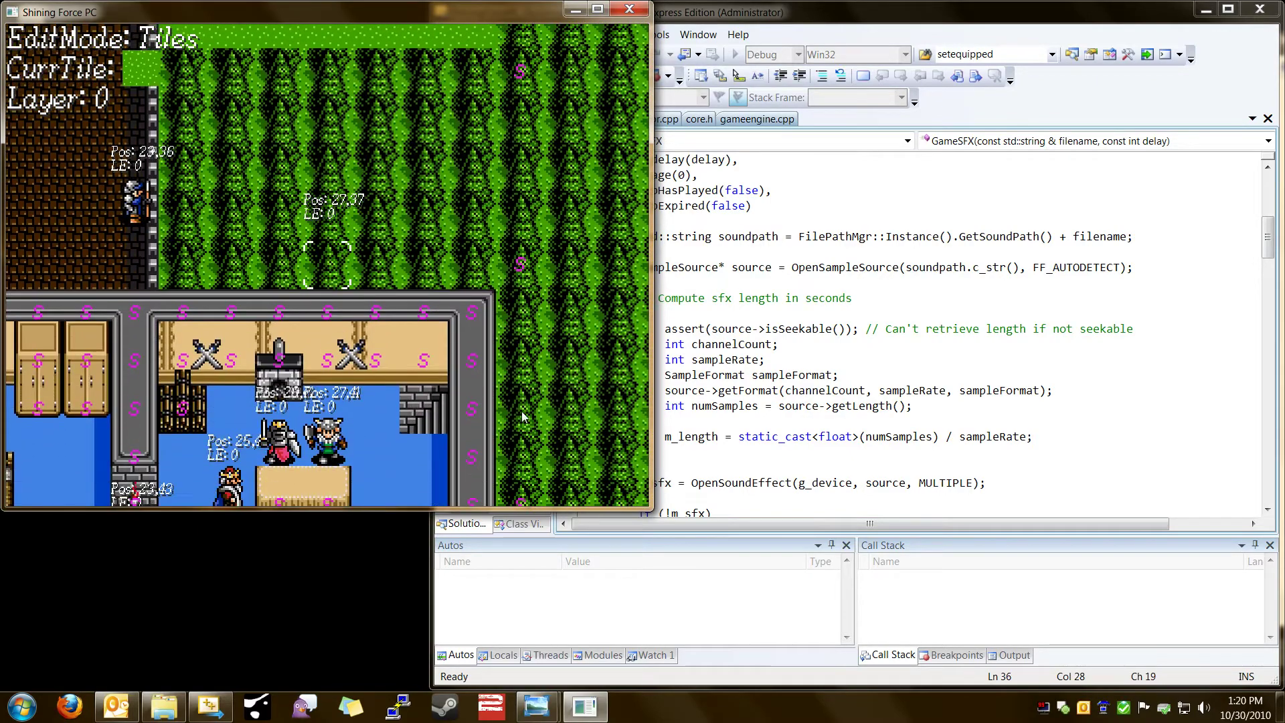
# Examine the tiles, characters and markers in the blue-floored rooms and the forest around them.
pyautogui.press('Right')
pyautogui.press('Right')
pyautogui.press('Right')
pyautogui.press('Right')
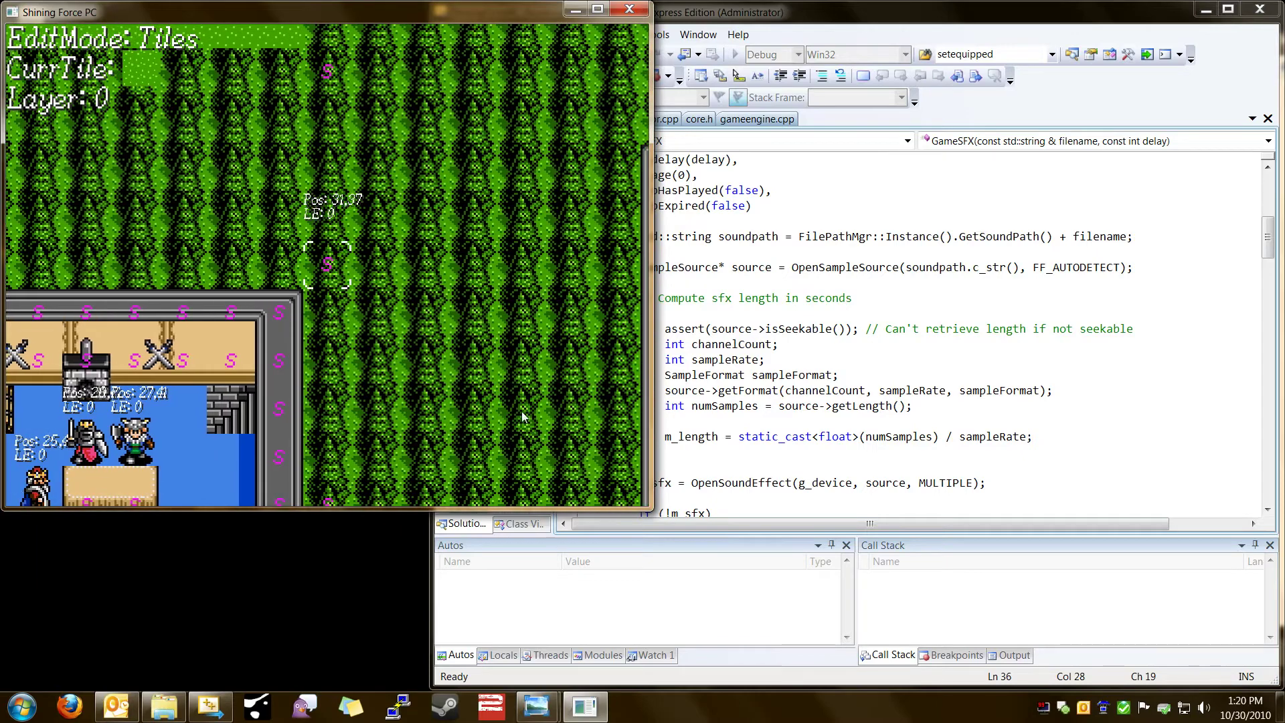
pyautogui.press('Down')
pyautogui.press('Down')
pyautogui.press('Down')
pyautogui.press('Down')
pyautogui.press('Down')
pyautogui.press('Down')
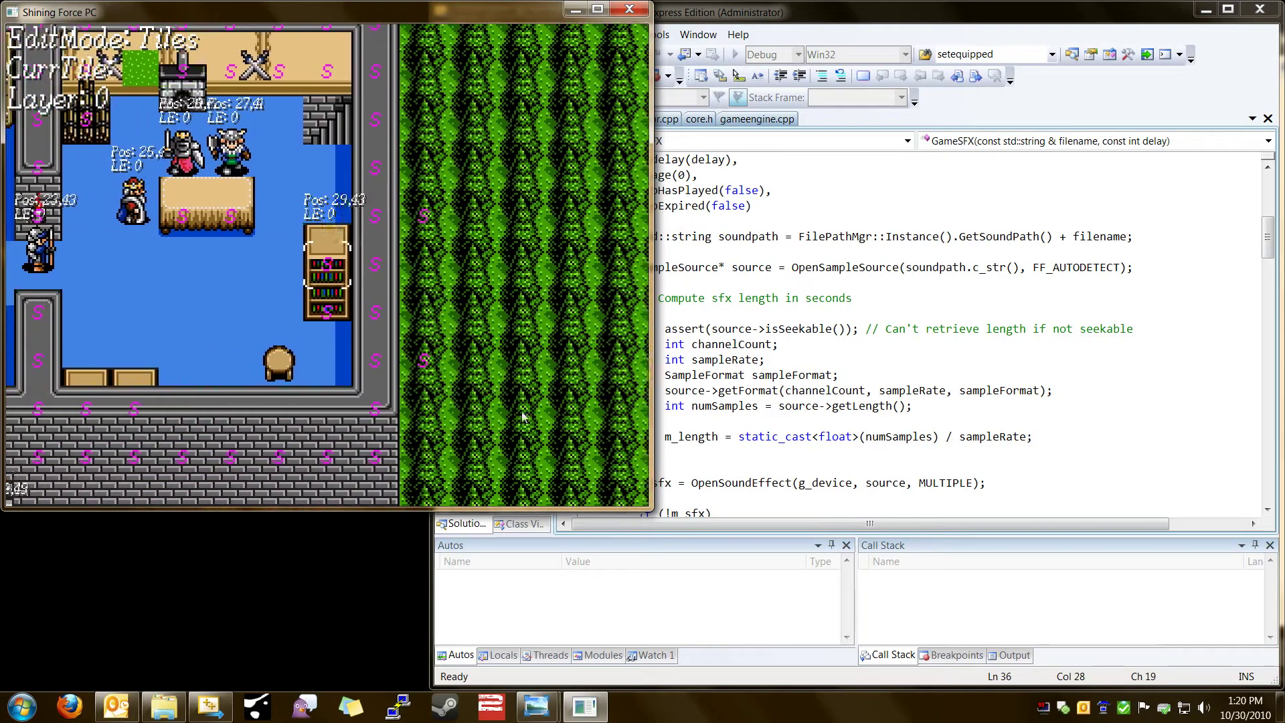
pyautogui.press('Left')
pyautogui.press('Left')
pyautogui.press('Left')
pyautogui.press('Up')
pyautogui.press('Up')
pyautogui.press('Up')
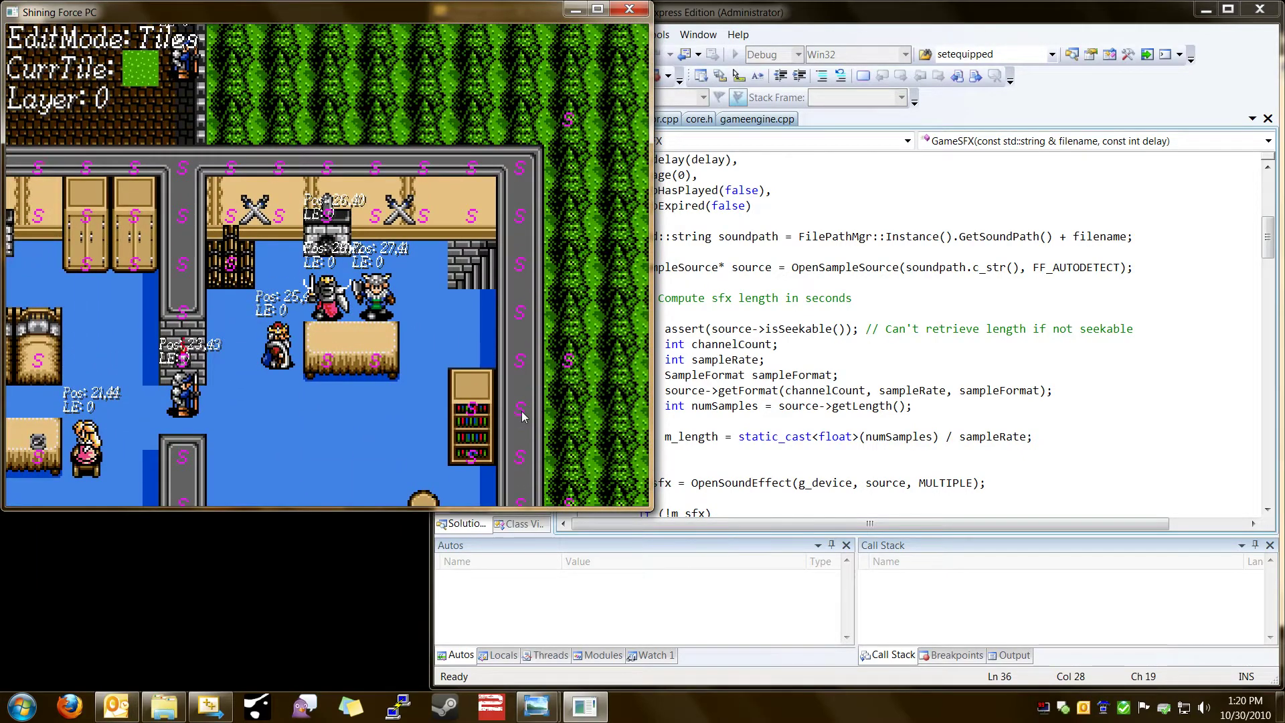
pyautogui.press('Up')
pyautogui.press('Up')
pyautogui.press('Up')
pyautogui.press('Up')
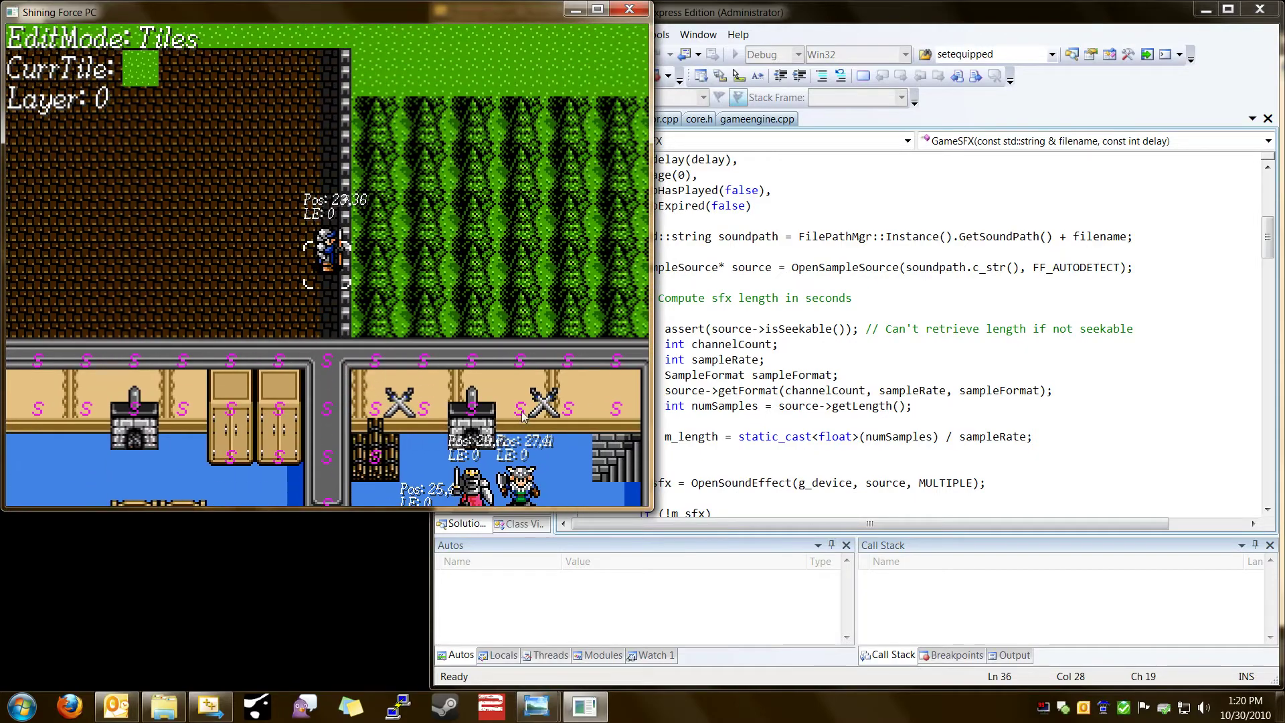
# Examine the map eastward across the forest, through the kitchen and into the castle's main corridor.
pyautogui.press('Right')
pyautogui.press('Right')
pyautogui.press('Right')
pyautogui.press('Right')
pyautogui.press('Right')
pyautogui.press('Right')
pyautogui.press('Right')
pyautogui.press('Right')
pyautogui.press('Right')
pyautogui.press('Right')
pyautogui.press('Right')
pyautogui.press('Right')
pyautogui.press('Right')
pyautogui.press('Right')
pyautogui.press('Right')
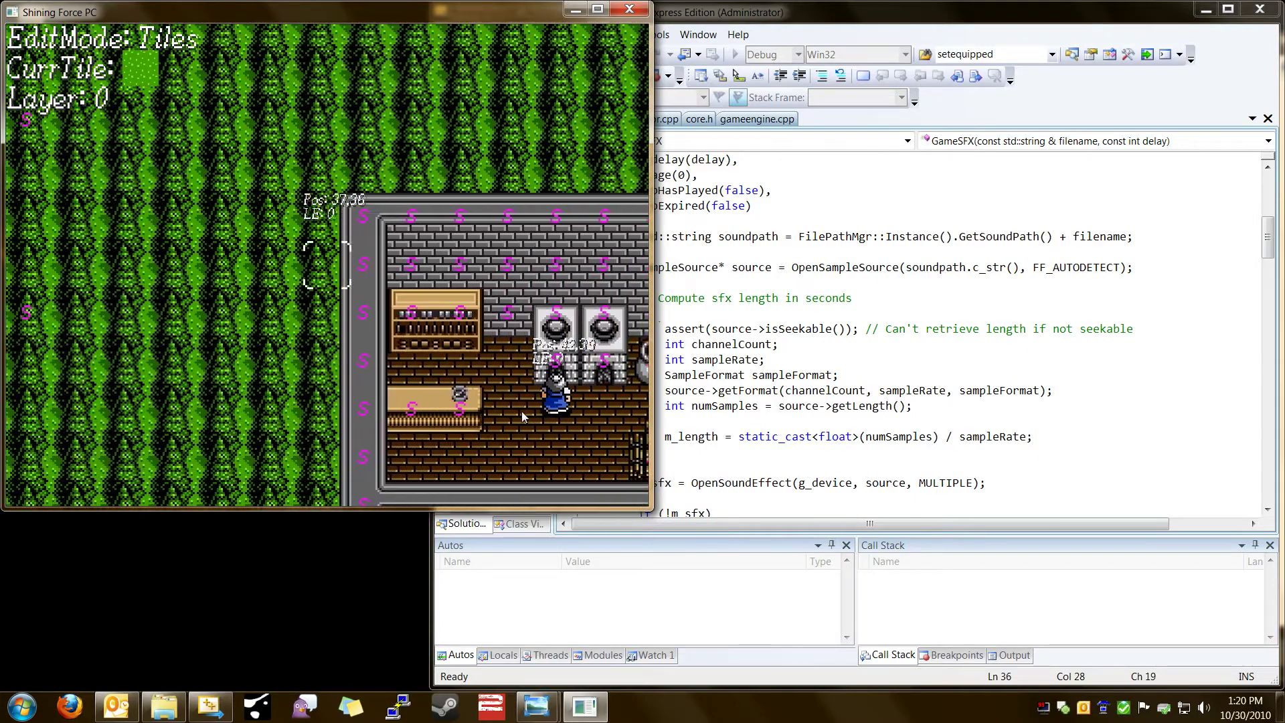
pyautogui.press('Down')
pyautogui.press('Down')
pyautogui.press('Down')
pyautogui.press('Down')
pyautogui.press('Down')
pyautogui.press('Down')
pyautogui.press('Down')
pyautogui.press('Down')
pyautogui.press('Down')
pyautogui.press('Down')
pyautogui.press('Down')
pyautogui.press('Down')
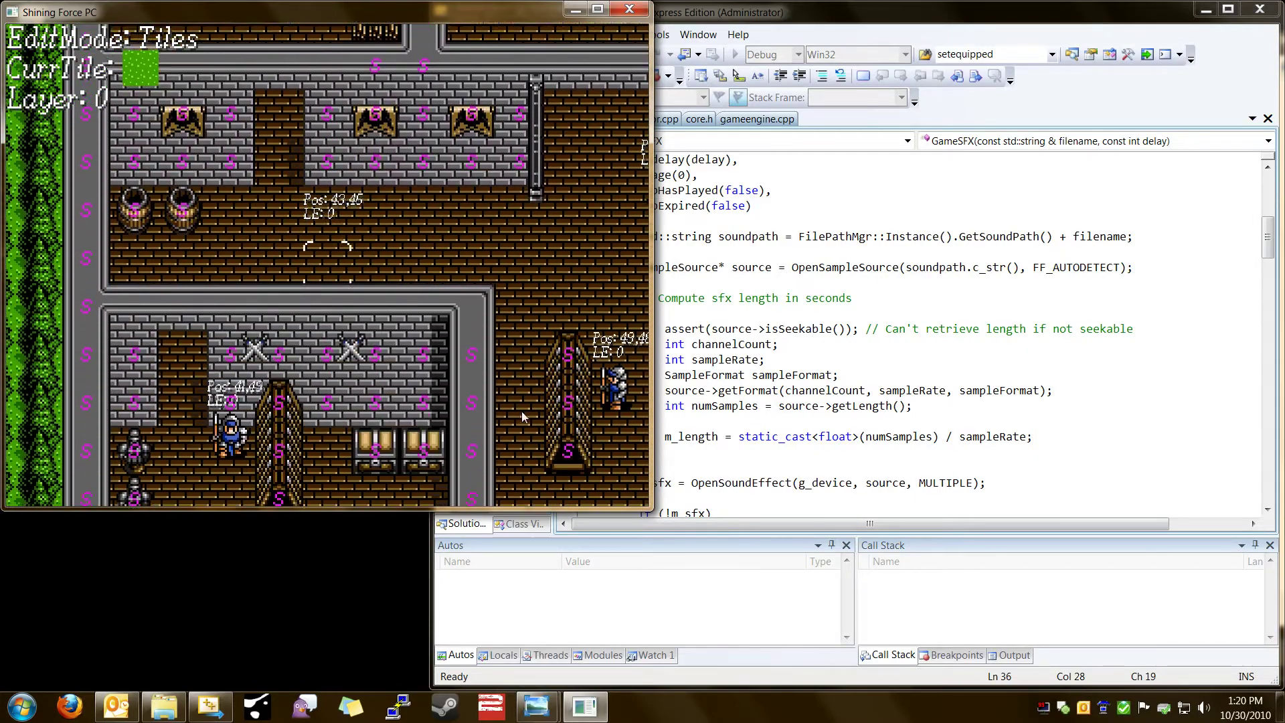
# Examine the map from the castle corridor south past the entrance and the well to the forest's lower edge.
pyautogui.press('Left')
pyautogui.press('Down')
pyautogui.press('Down')
pyautogui.press('Down')
pyautogui.press('Down')
pyautogui.press('Down')
pyautogui.press('Down')
pyautogui.press('Down')
pyautogui.press('Down')
pyautogui.press('Down')
pyautogui.press('Down')
pyautogui.press('Down')
pyautogui.press('Down')
pyautogui.press('Down')
pyautogui.press('Down')
pyautogui.press('Down')
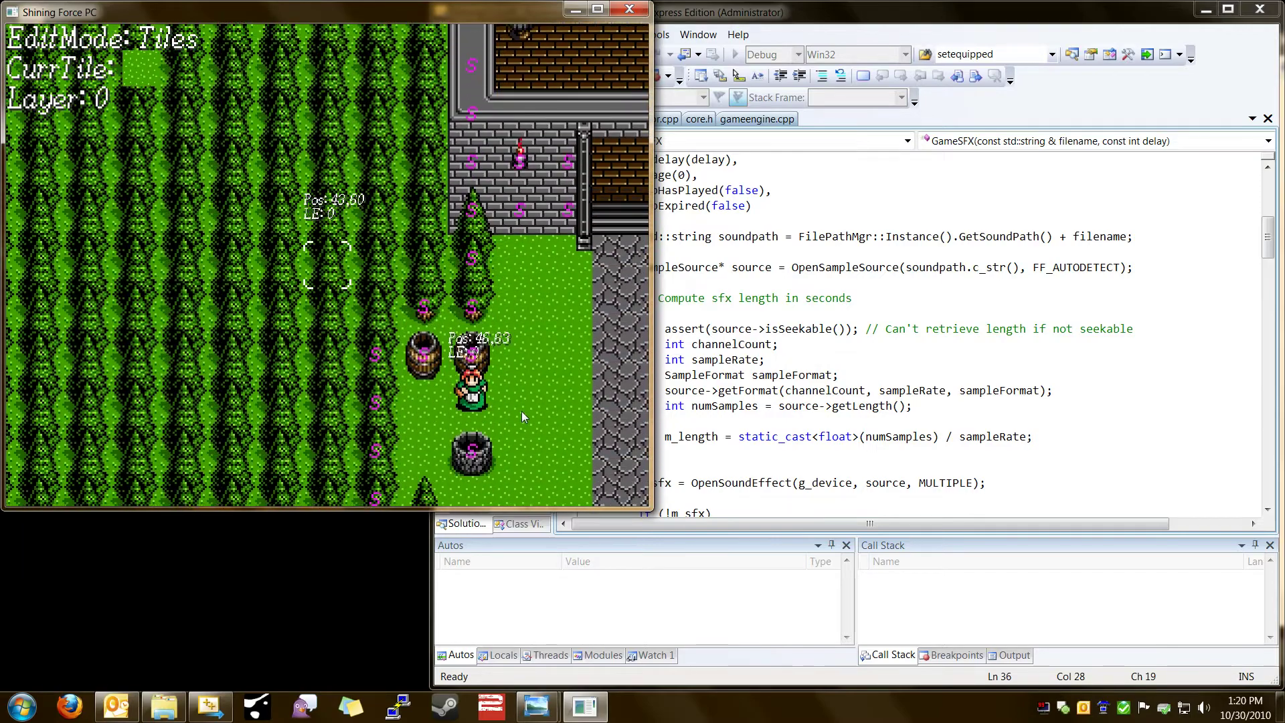
pyautogui.press('Down')
pyautogui.press('Down')
pyautogui.press('Down')
pyautogui.press('Down')
pyautogui.press('Down')
pyautogui.press('Down')
pyautogui.press('Down')
pyautogui.press('Down')
pyautogui.press('Down')
pyautogui.press('Down')
pyautogui.press('Down')
pyautogui.press('Down')
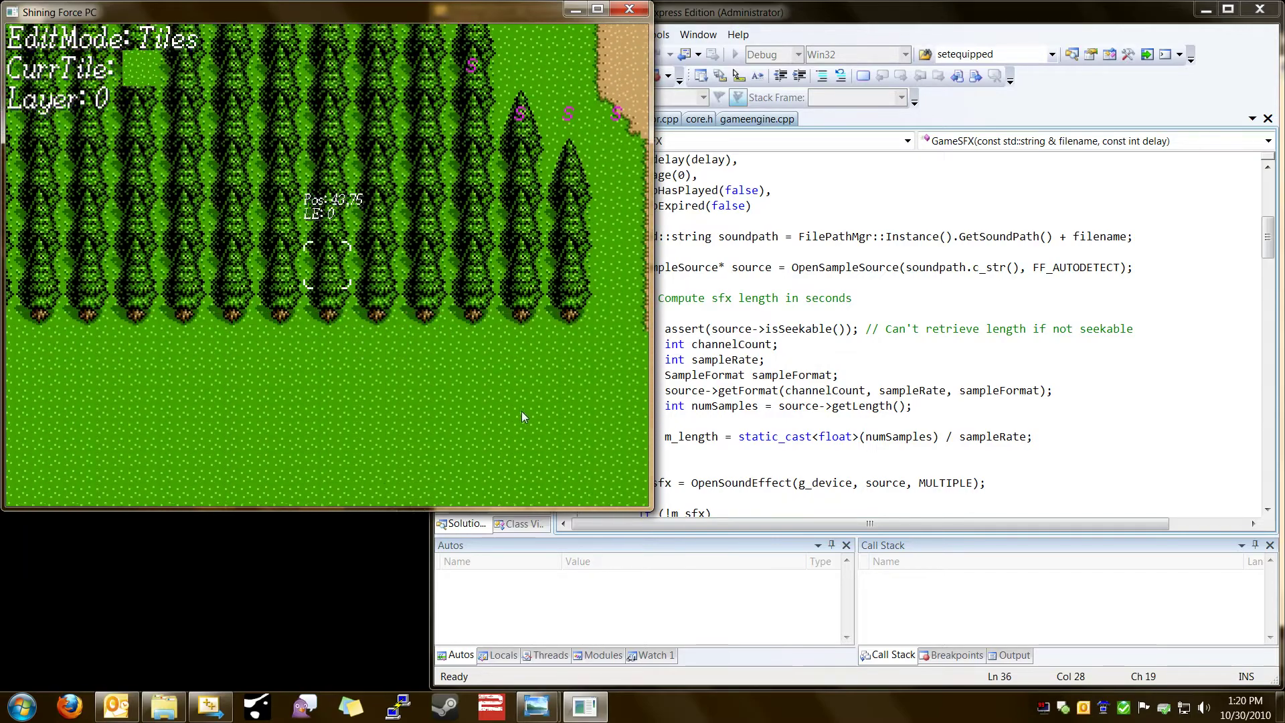
# Examine the sandy path, the lake and the markers along its shoreline.
pyautogui.press('Up')
pyautogui.press('Up')
pyautogui.press('Up')
pyautogui.press('Up')
pyautogui.press('Up')
pyautogui.press('Up')
pyautogui.press('Right')
pyautogui.press('Right')
pyautogui.press('Right')
pyautogui.press('Right')
pyautogui.press('Right')
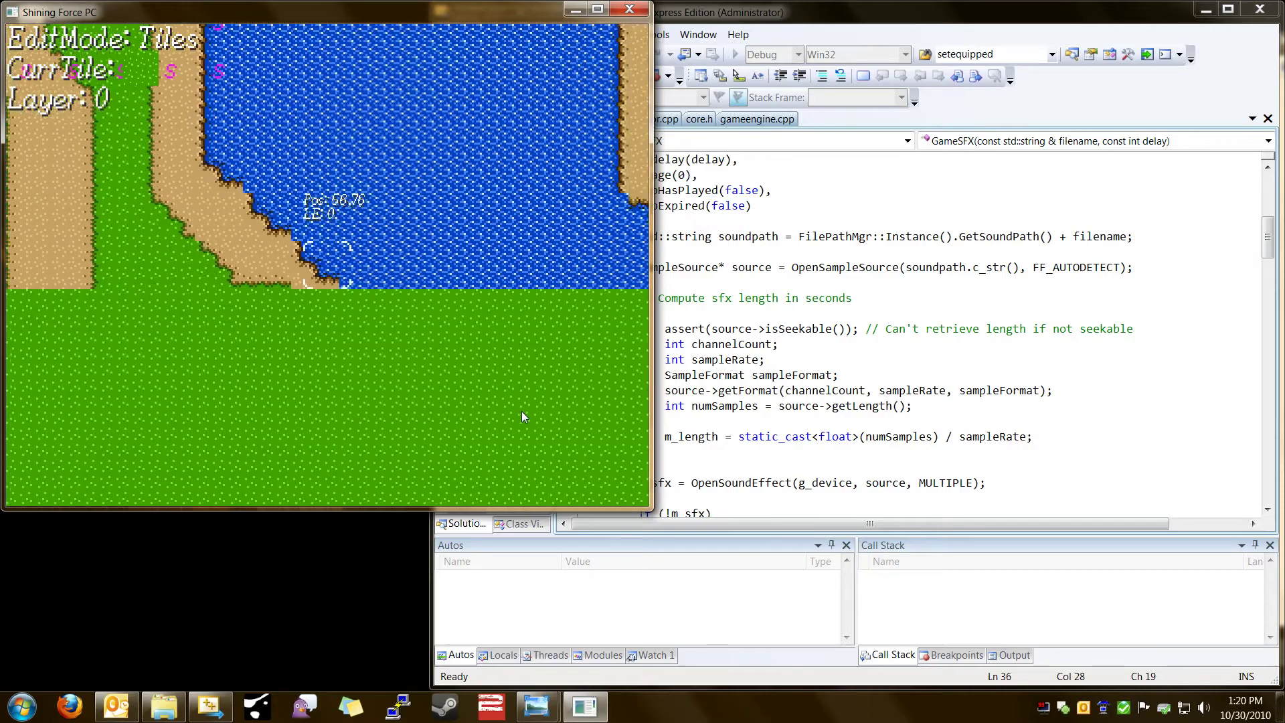
pyautogui.press('Up')
pyautogui.press('Up')
pyautogui.press('Up')
pyautogui.press('Up')
pyautogui.press('Up')
pyautogui.press('Up')
pyautogui.press('Up')
pyautogui.press('Right')
pyautogui.press('Right')
pyautogui.press('Right')
pyautogui.press('Right')
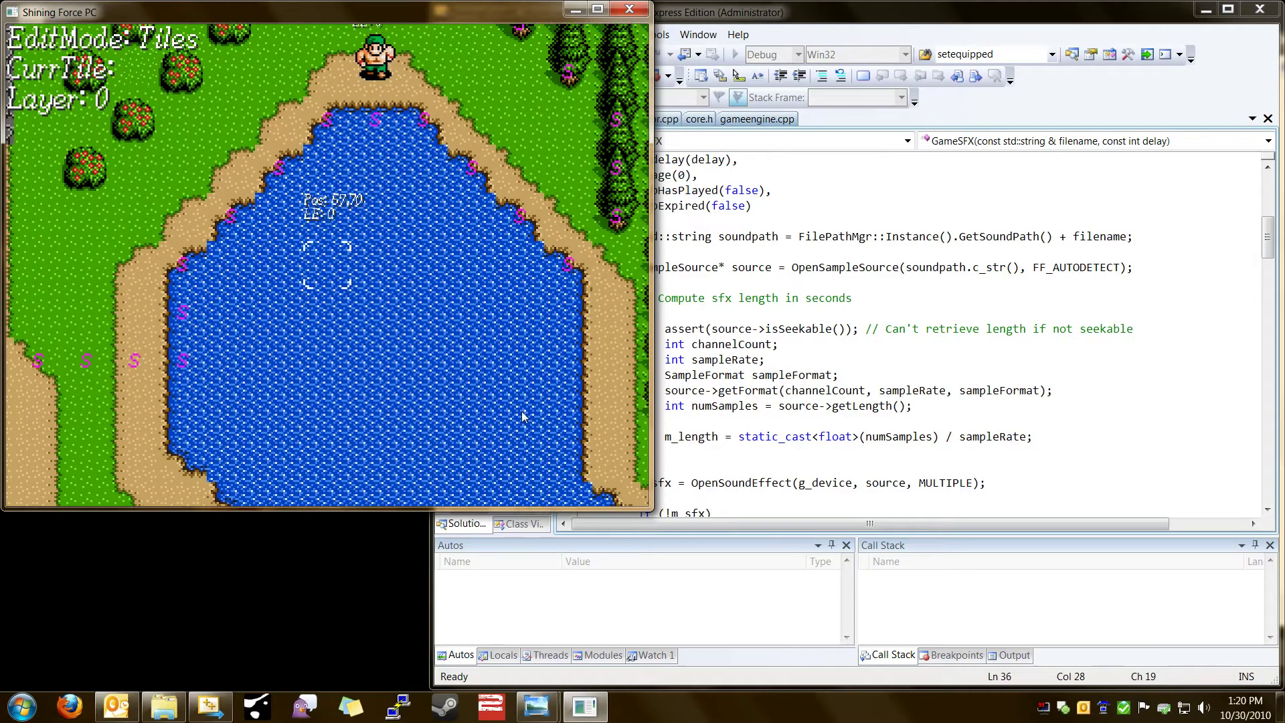
# Examine the eastern forest north of the lake up to the castle room with bookshelves and a staircase.
pyautogui.press('Up')
pyautogui.press('Up')
pyautogui.press('Up')
pyautogui.press('Up')
pyautogui.press('Up')
pyautogui.press('Up')
pyautogui.press('Up')
pyautogui.press('Up')
pyautogui.press('Up')
pyautogui.press('Up')
pyautogui.press('Up')
pyautogui.press('Up')
pyautogui.press('Up')
pyautogui.press('Up')
pyautogui.press('Up')
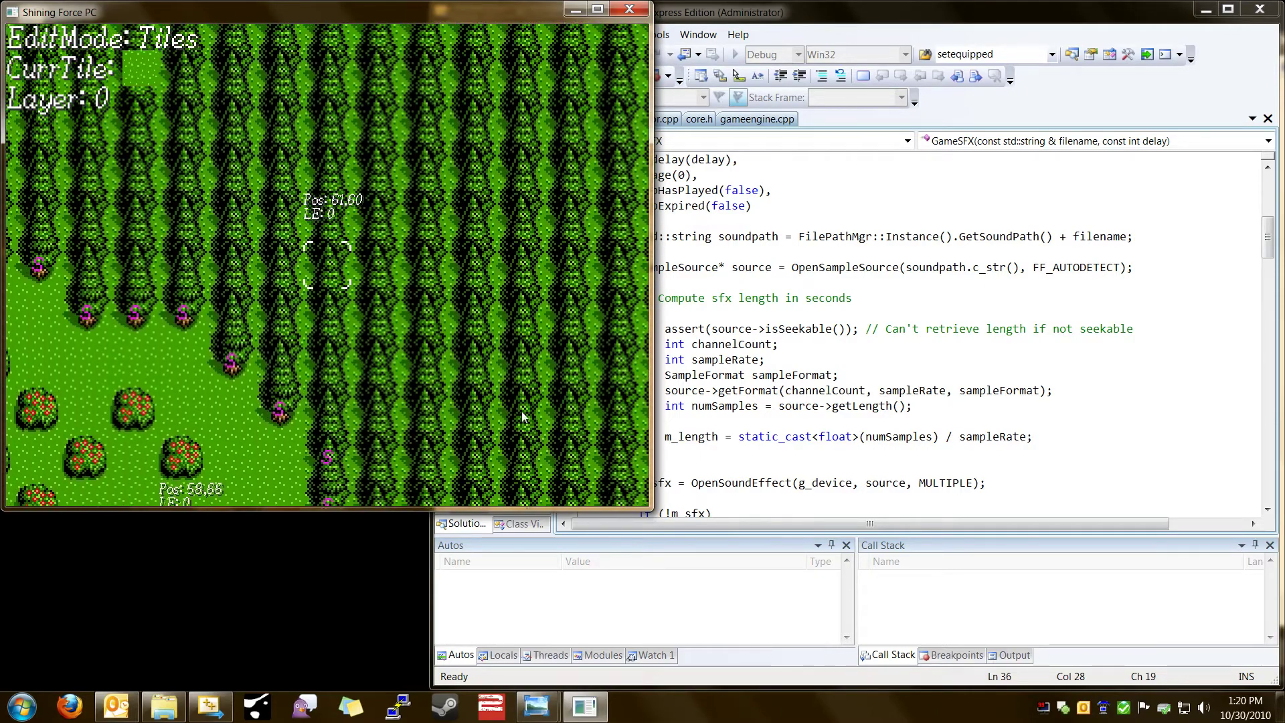
pyautogui.press('Up')
pyautogui.press('Up')
pyautogui.press('Up')
pyautogui.press('Up')
pyautogui.press('Up')
pyautogui.press('Up')
pyautogui.press('Up')
pyautogui.press('Up')
pyautogui.press('Up')
pyautogui.press('Up')
pyautogui.press('Up')
pyautogui.press('Up')
pyautogui.press('Up')
pyautogui.press('Up')
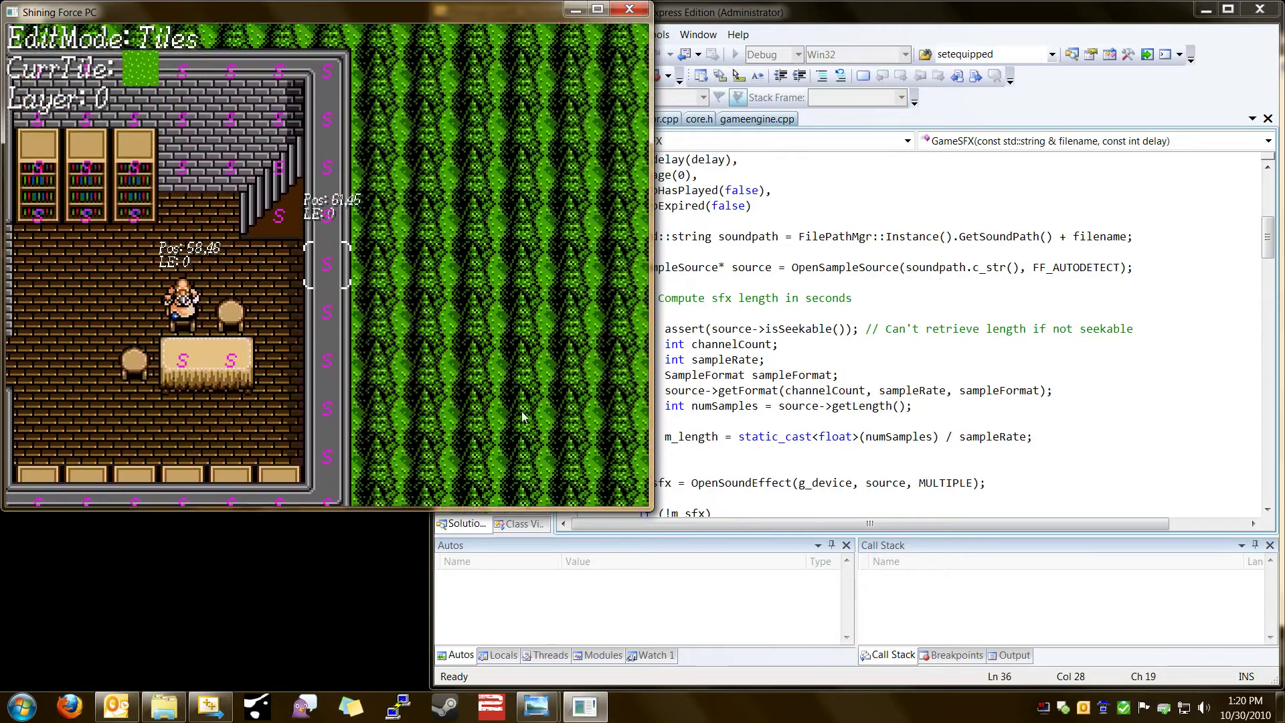
# Examine the map north of the bookshelf room up to the barred prison cells and the guard between them.
pyautogui.press('Up')
pyautogui.press('Up')
pyautogui.press('Up')
pyautogui.press('Up')
pyautogui.press('Up')
pyautogui.press('Up')
pyautogui.press('Up')
pyautogui.press('Up')
pyautogui.press('Up')
pyautogui.press('Up')
pyautogui.press('Up')
pyautogui.press('Up')
pyautogui.press('Up')
pyautogui.press('Up')
pyautogui.press('Up')
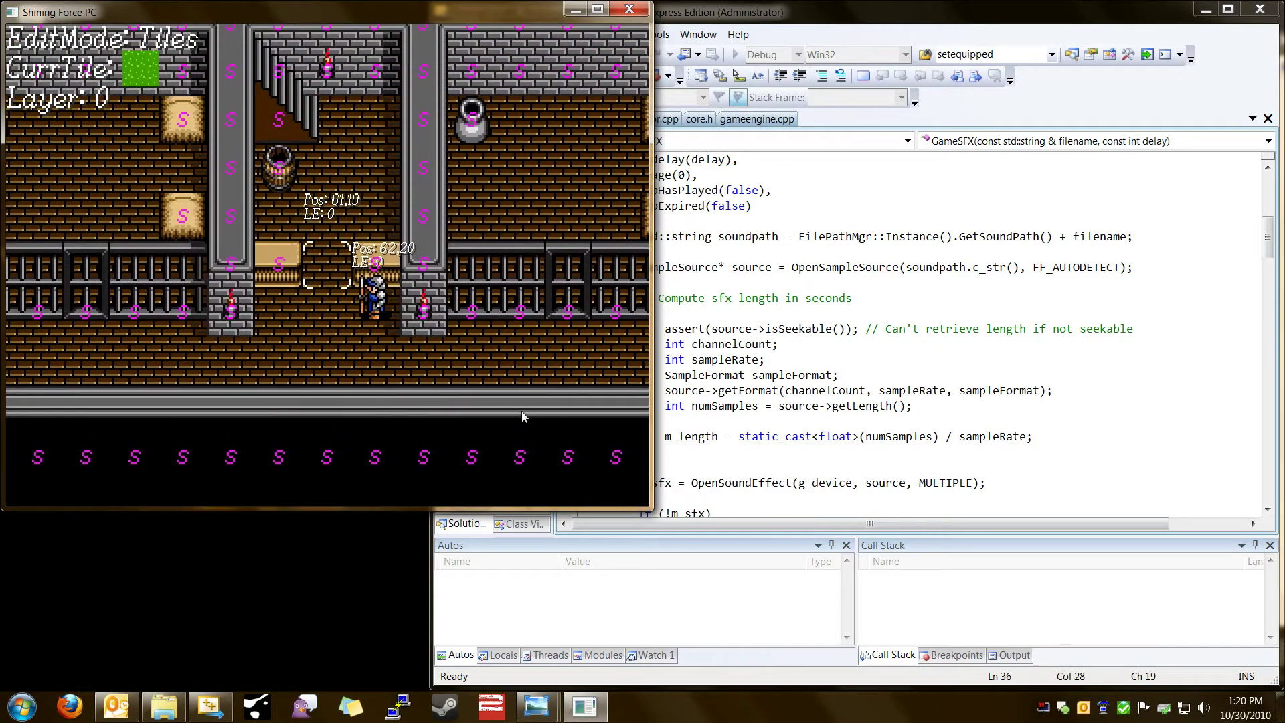
pyautogui.press('Up')
pyautogui.press('Up')
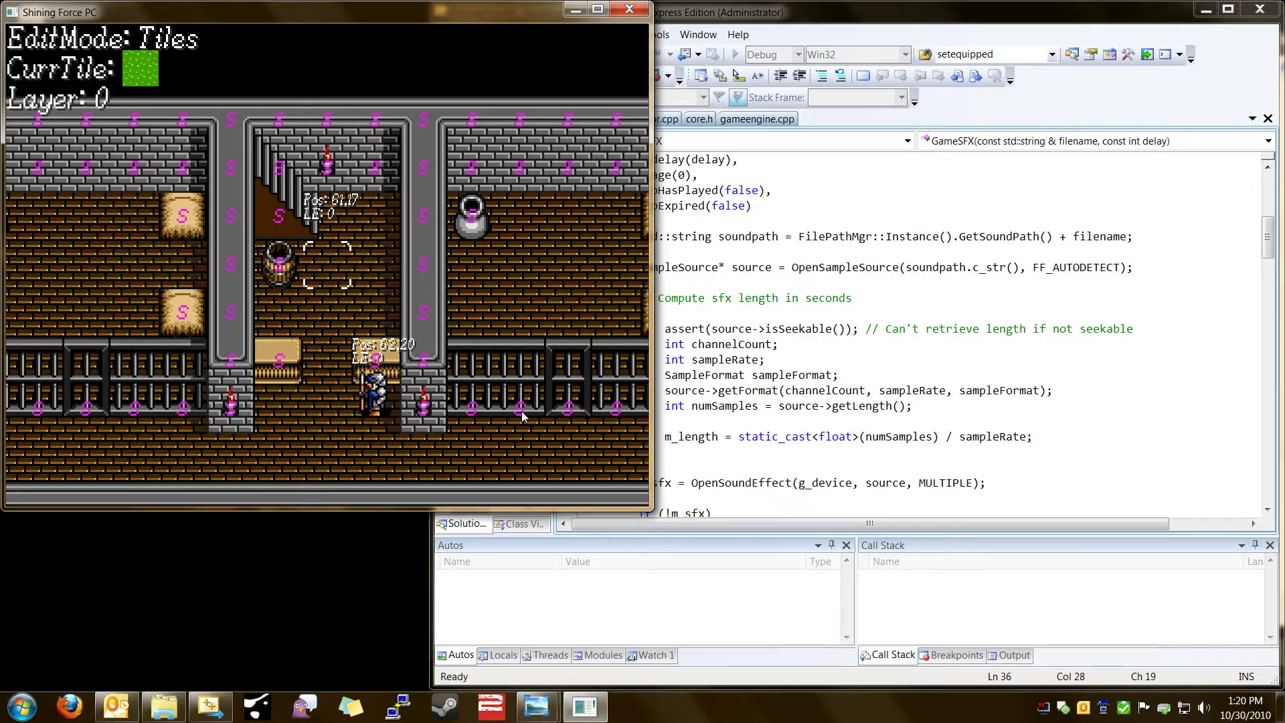
# Examine the western prison cell and the blank area between its outer wall and the grass.
pyautogui.press('Left')
pyautogui.press('Left')
pyautogui.press('Left')
pyautogui.press('Left')
pyautogui.press('Left')
pyautogui.press('Left')
pyautogui.press('Left')
pyautogui.press('Left')
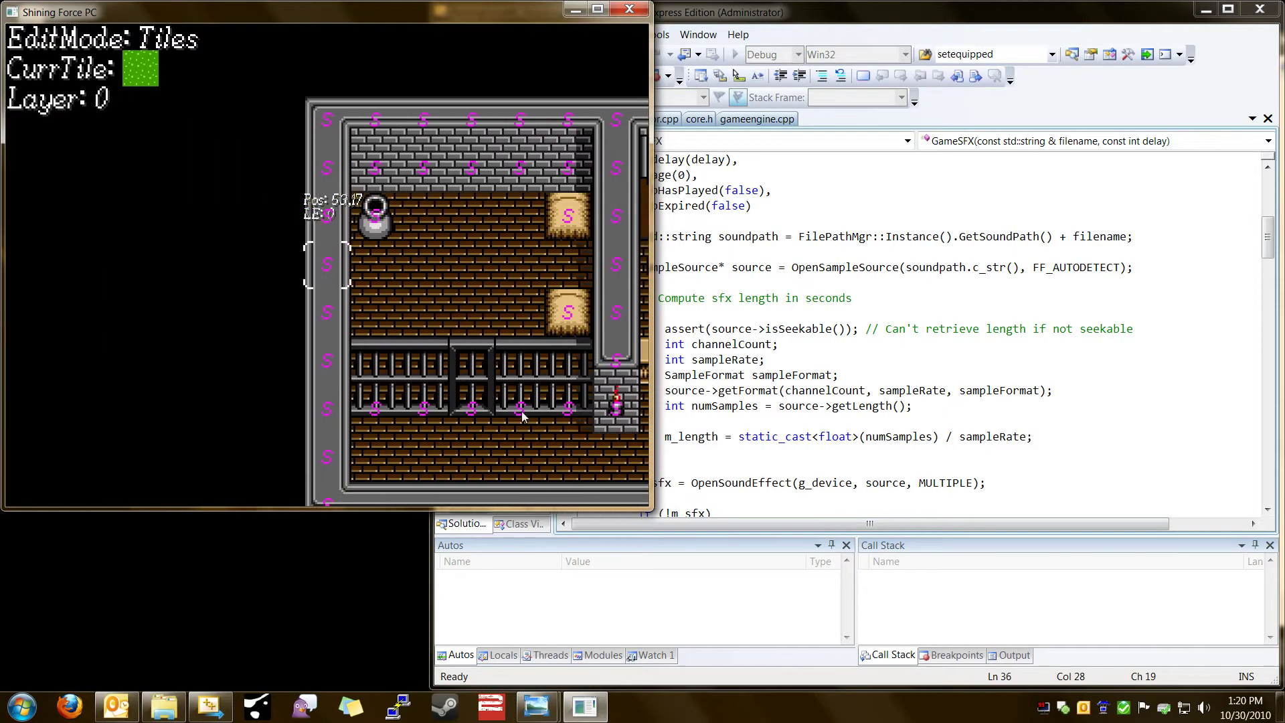
pyautogui.press('Left')
pyautogui.press('Left')
pyautogui.press('Left')
pyautogui.press('Left')
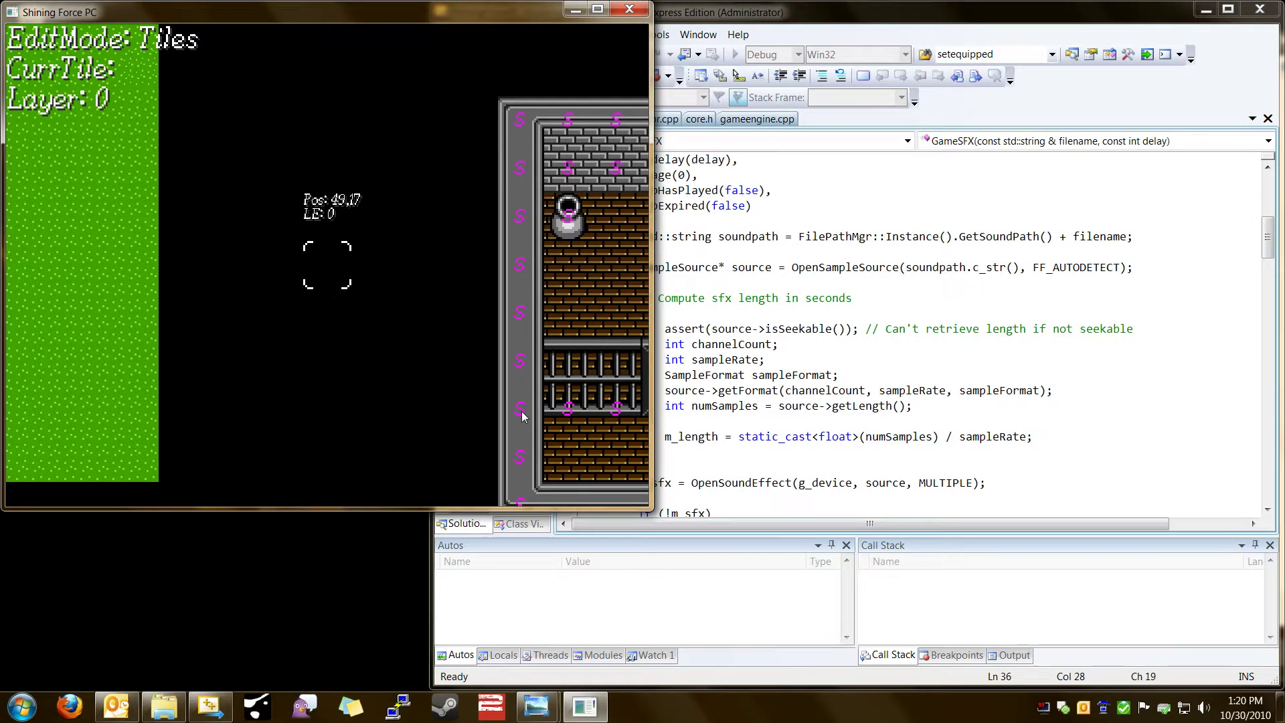
# Copy the black tile at position 47,17, west of the cell block, as the current tile.
pyautogui.press('Left')
pyautogui.press('Left')
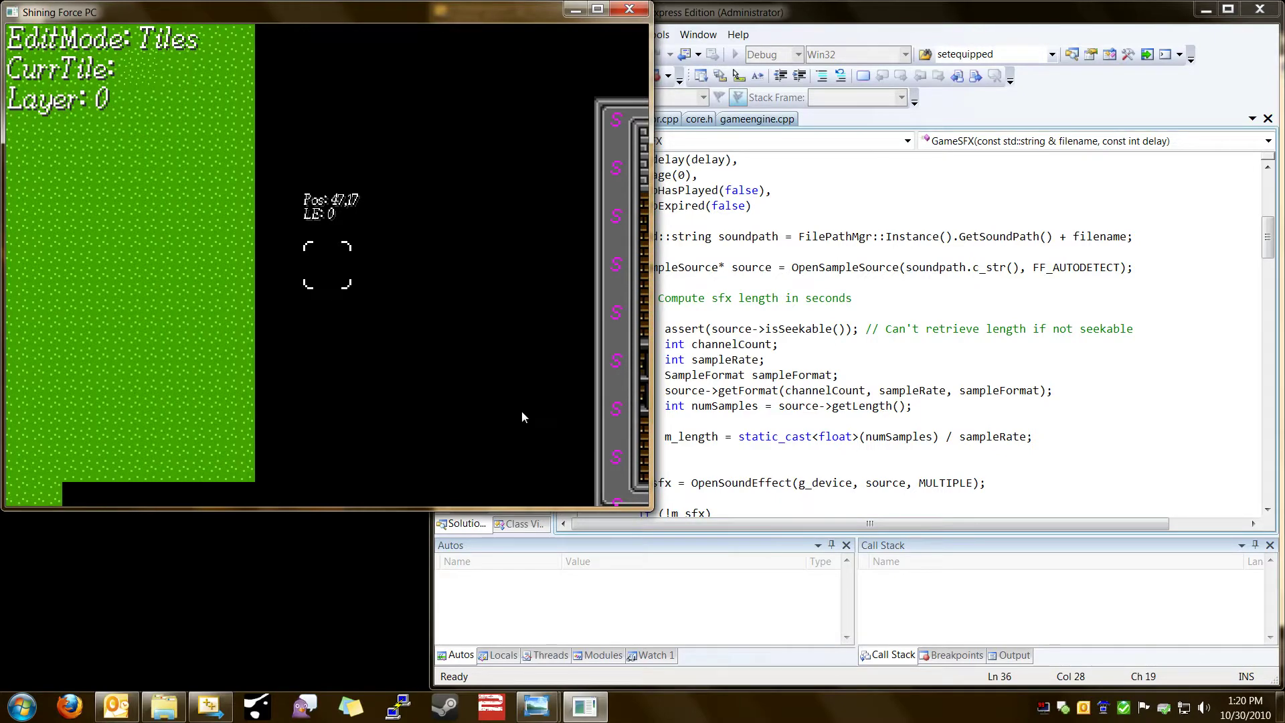
pyautogui.press('c')
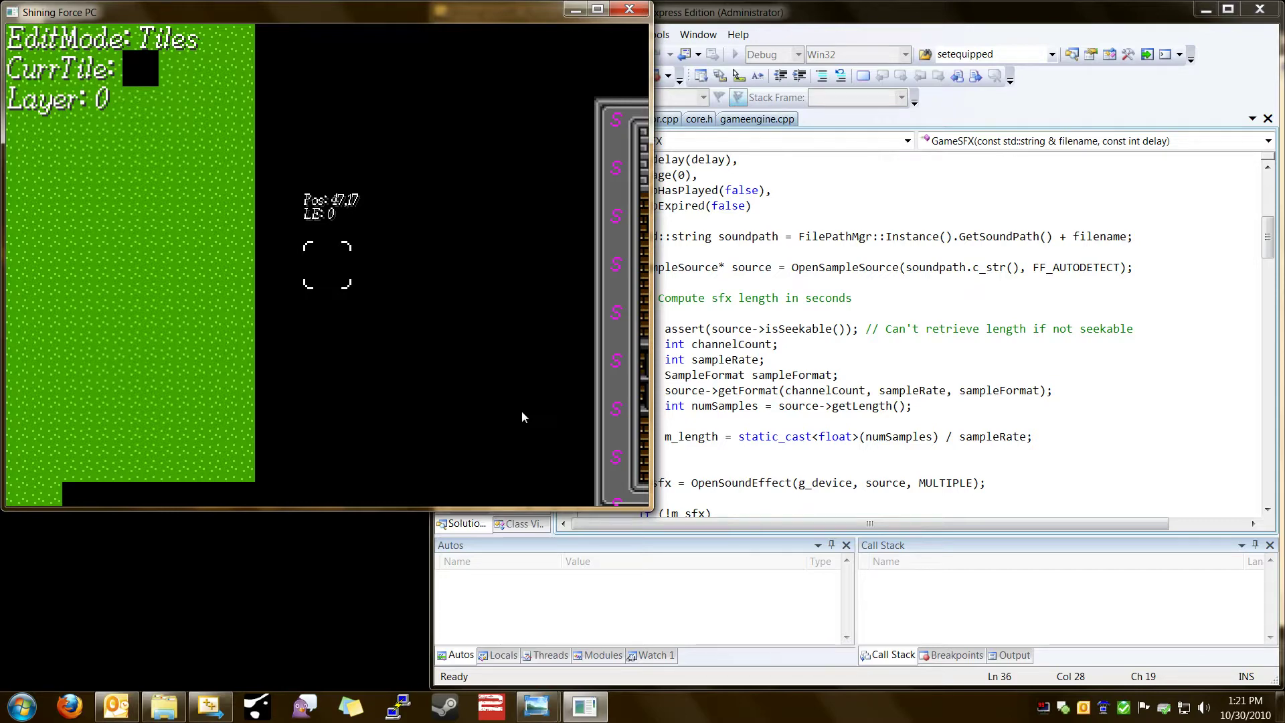
pyautogui.press('c')
# Bring up tileset24_8x16.bmp and overlay24_8x16.bmp in Windows Photo Viewer beside the map, and return to the game window.
pyautogui.moveTo(543, 711)
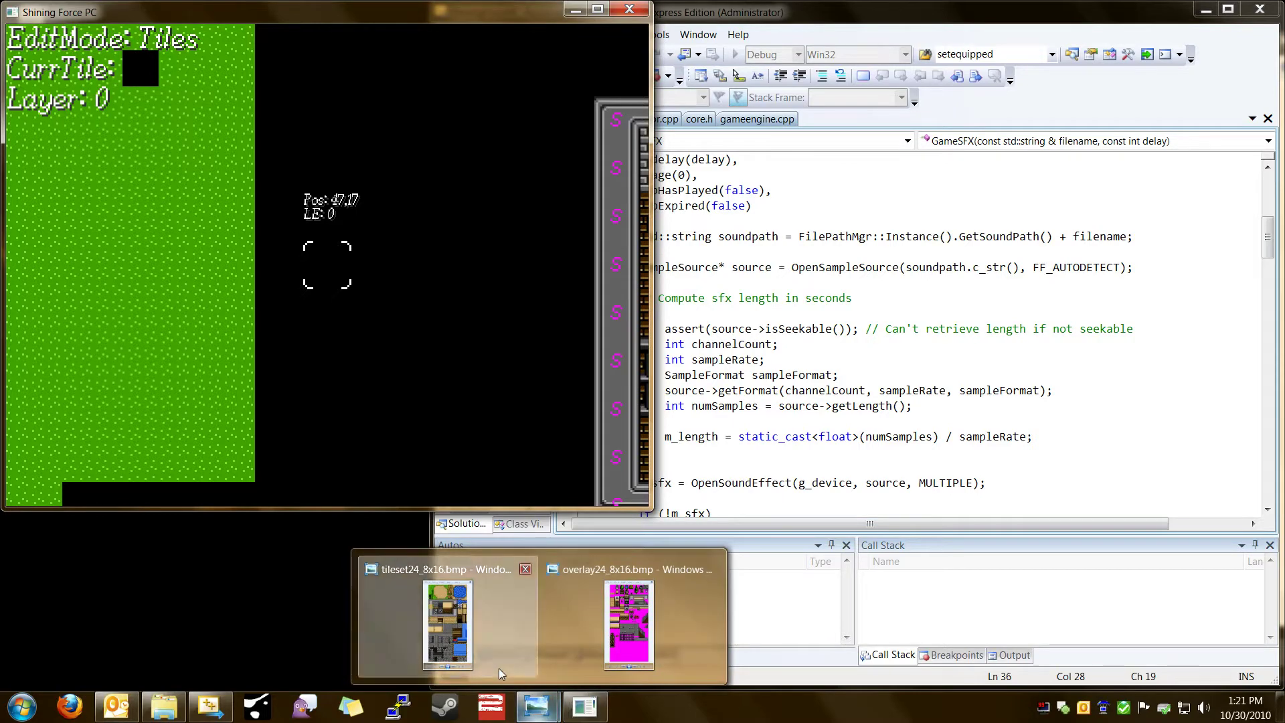
pyautogui.click(502, 672)
pyautogui.click(615, 660)
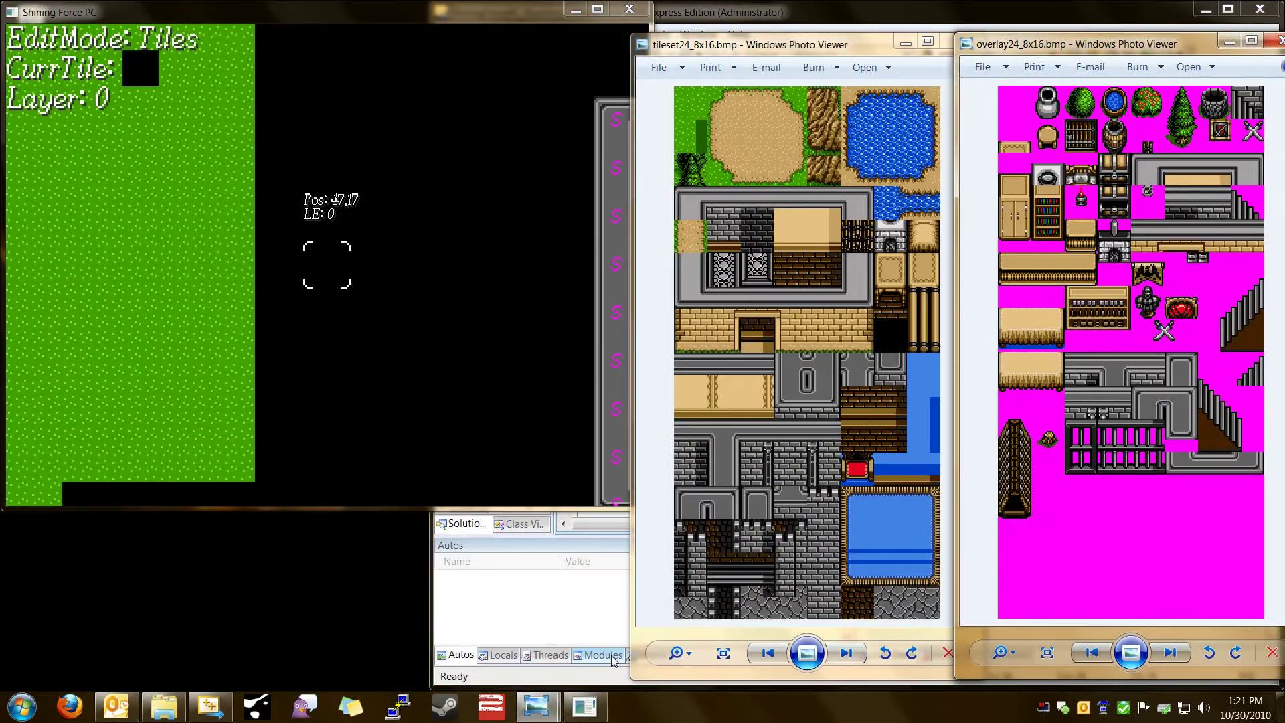
pyautogui.click(482, 16)
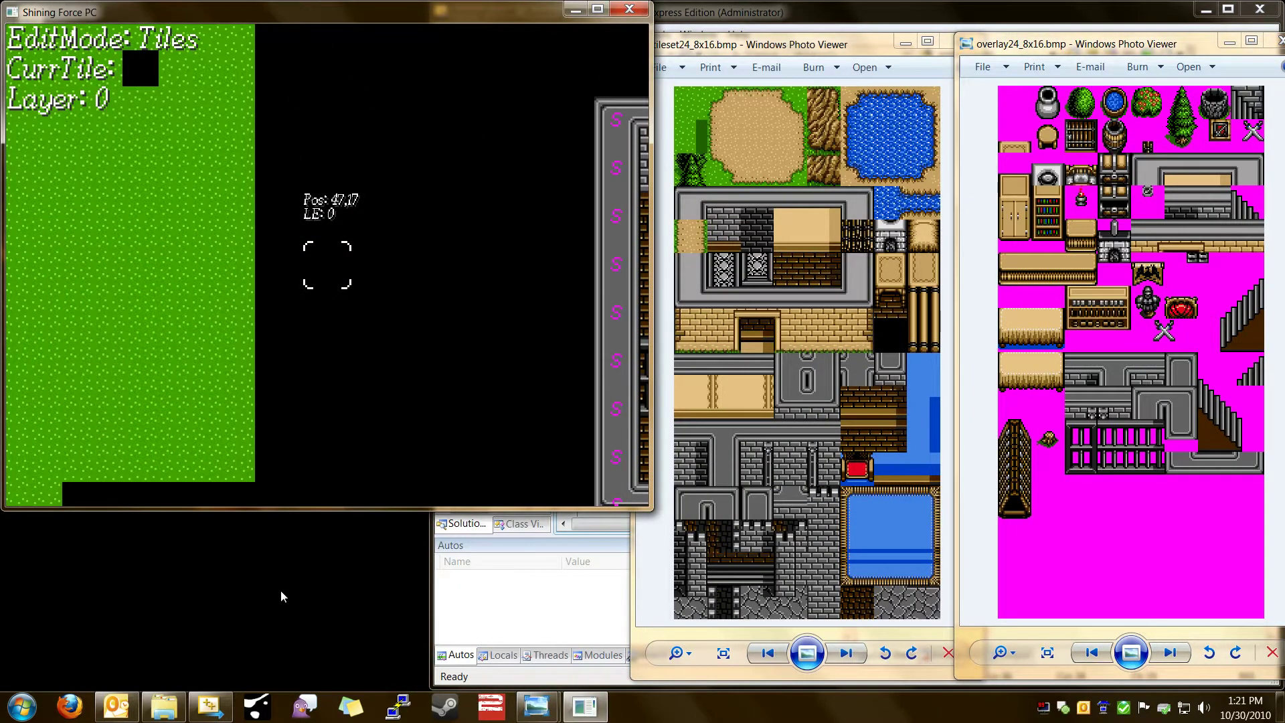
# Place a black tile on the grass at position 42,23, just below the existing black strip.
pyautogui.press('Down')
pyautogui.press('Down')
pyautogui.press('Down')
pyautogui.press('Down')
pyautogui.press('Down')
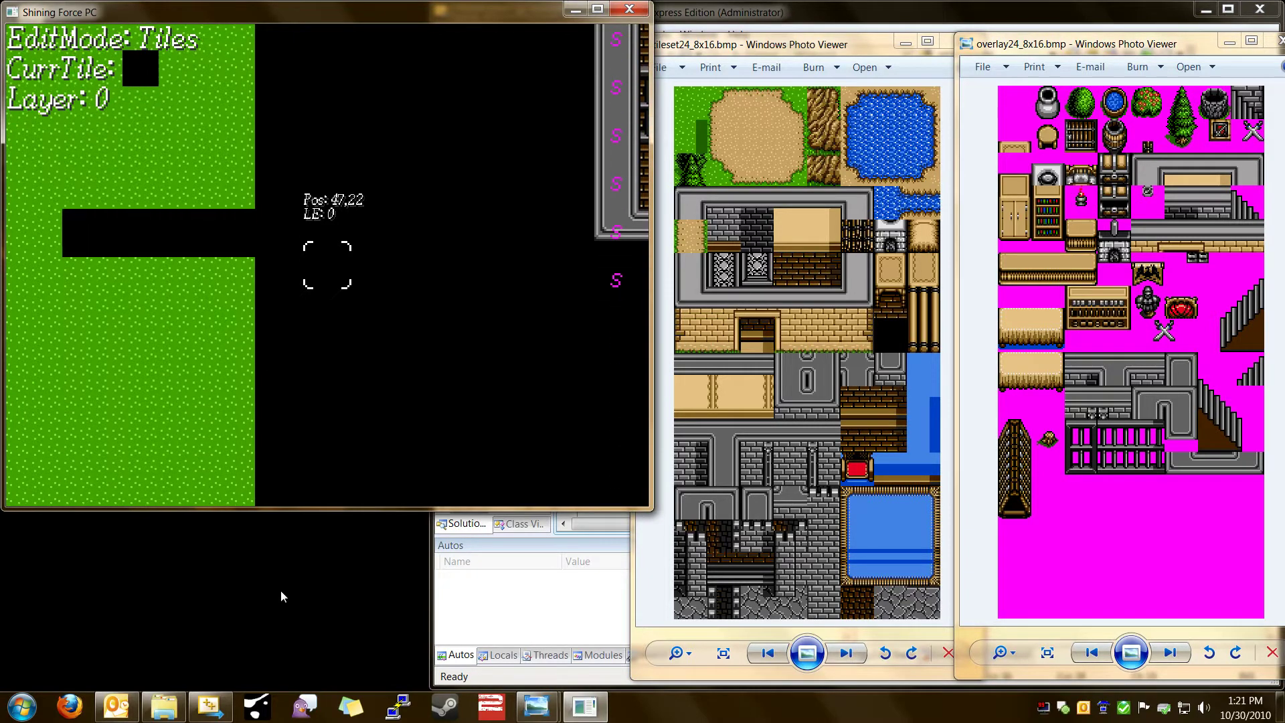
pyautogui.press('Down')
pyautogui.press('Left')
pyautogui.press('Left')
pyautogui.press('Left')
pyautogui.press('Left')
pyautogui.press('Left')
pyautogui.press('space')
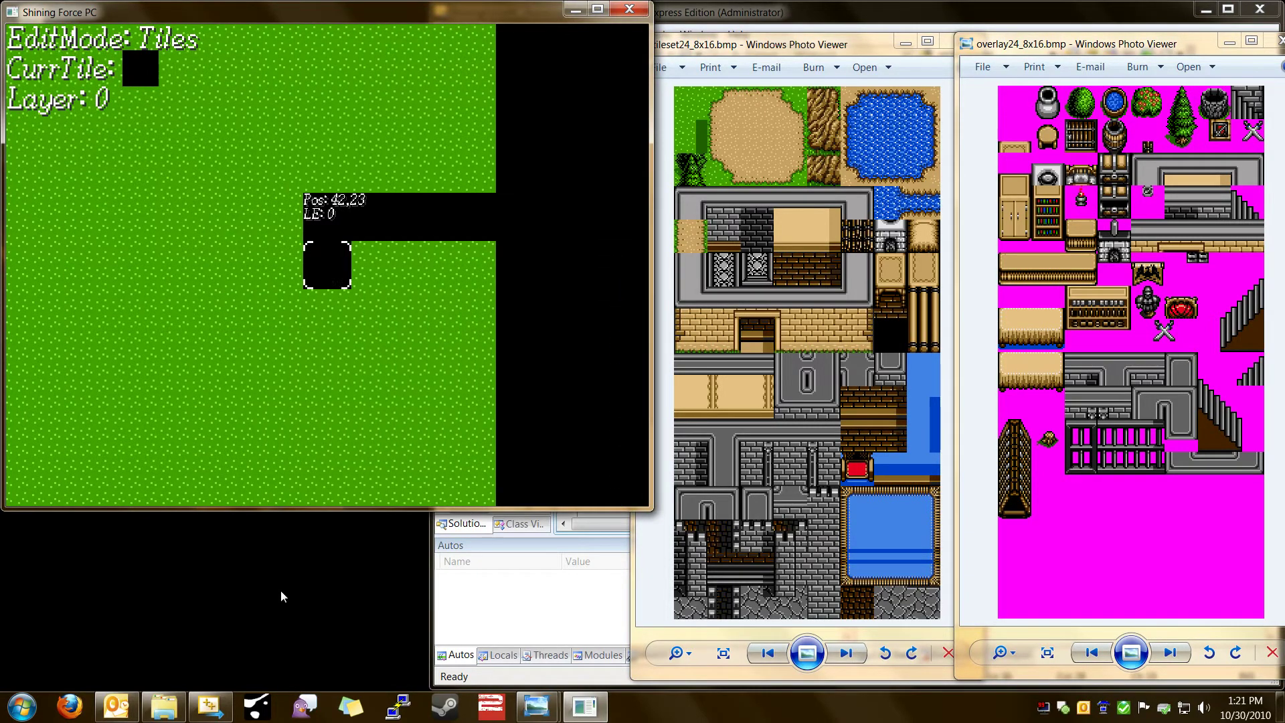
# Paint the grass in rows 23 and 24 black between columns 42 and 45.
pyautogui.press('Right')
pyautogui.press('Right')
pyautogui.press('Right')
pyautogui.press('Down')
pyautogui.press('Left')
pyautogui.press('Left')
pyautogui.press('Left')
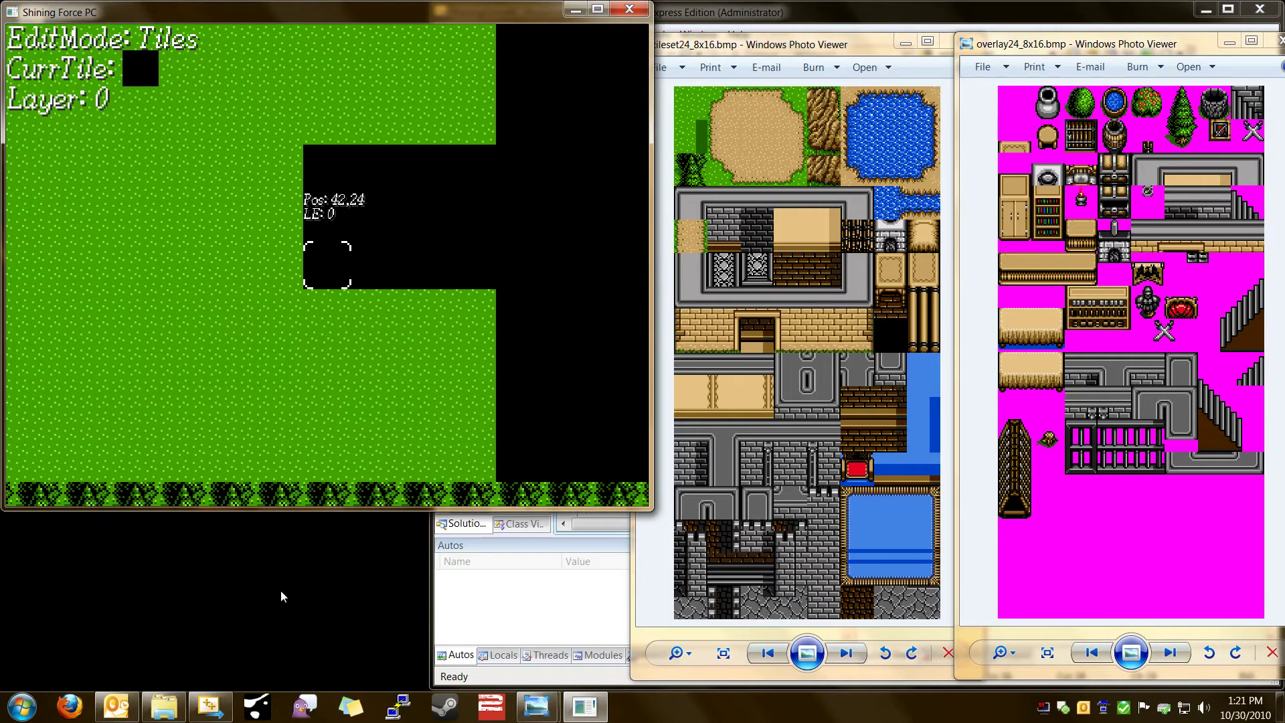
# Extend the black area from row 25 down to the forest edge at row 28, including column 41 from row 26.
pyautogui.press('Down')
pyautogui.press('Down')
pyautogui.press('Down')
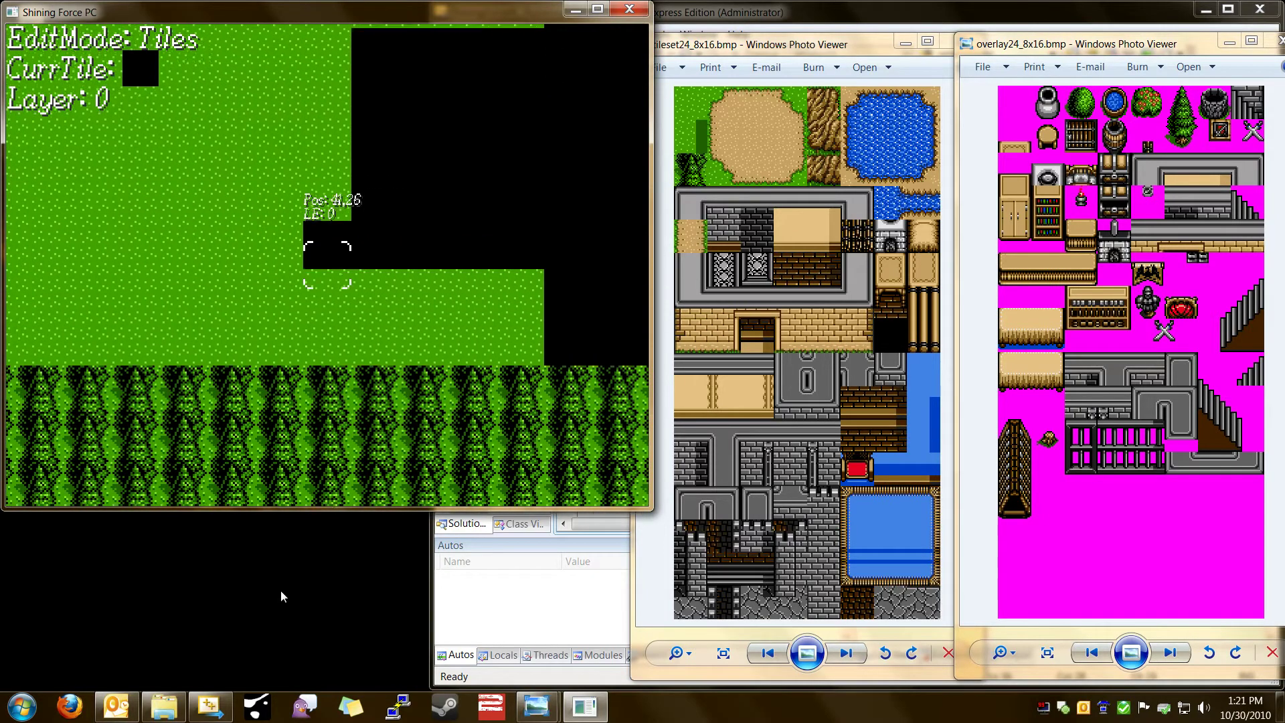
pyautogui.press('Right')
pyautogui.press('Down')
pyautogui.press('Left')
pyautogui.press('Left')
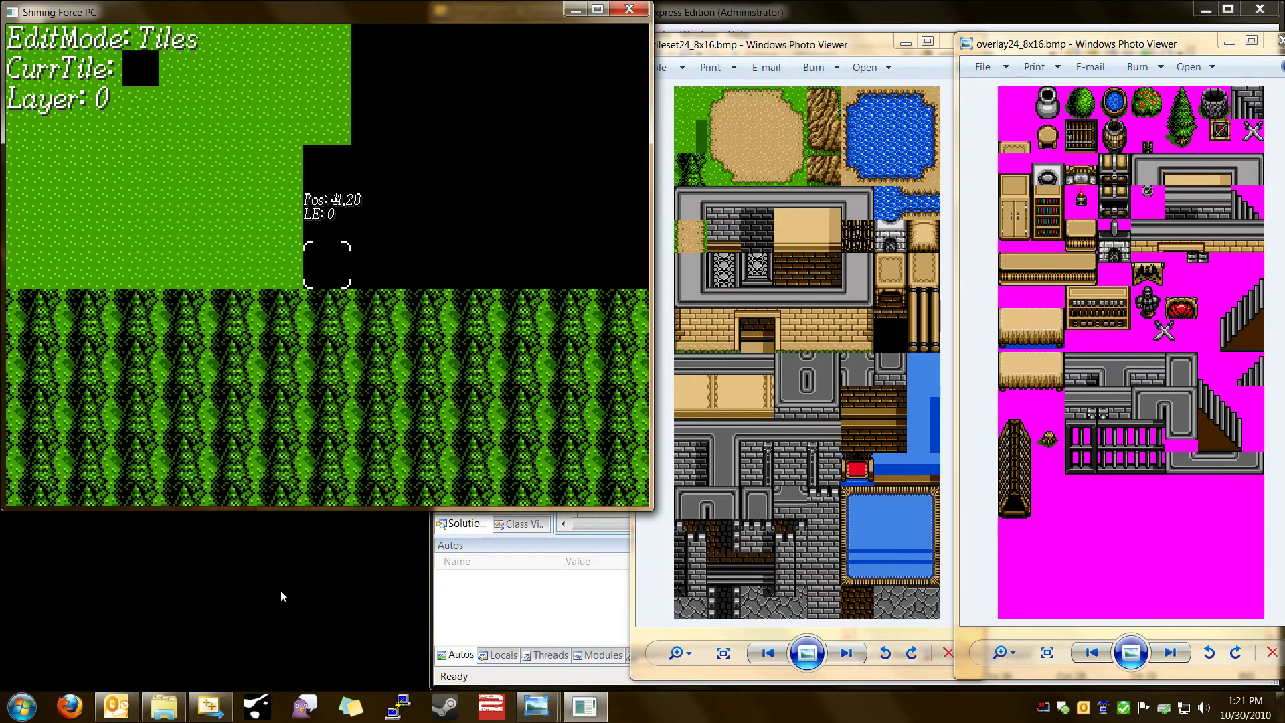
# Extend the black area west to column 39 in rows 22 and 23, and paint column 40 black down to the forest.
pyautogui.press('Up')
pyautogui.press('Up')
pyautogui.press('Up')
pyautogui.press('Up')
pyautogui.press('Up')
pyautogui.press('Left')
pyautogui.press('Up')
pyautogui.press('Left')
pyautogui.press('Down')
pyautogui.press('Right')
pyautogui.press('Down')
pyautogui.press('Down')
pyautogui.press('Down')
pyautogui.press('Down')
pyautogui.press('Down')
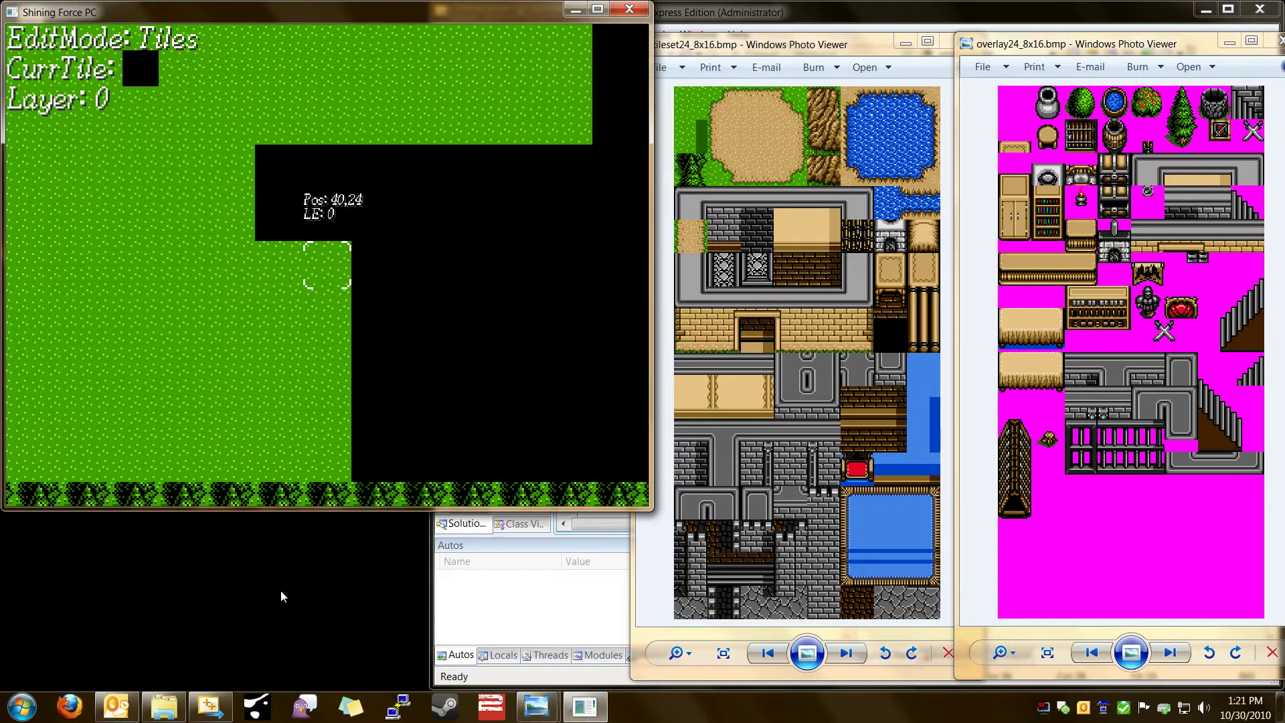
# Paint row 28 black westward along the forest edge to column 30.
pyautogui.press('Left')
pyautogui.press('Left')
pyautogui.press('Left')
pyautogui.press('Left')
pyautogui.press('Left')
pyautogui.press('Left')
pyautogui.press('Left')
pyautogui.press('Left')
pyautogui.press('Left')
pyautogui.press('Left')
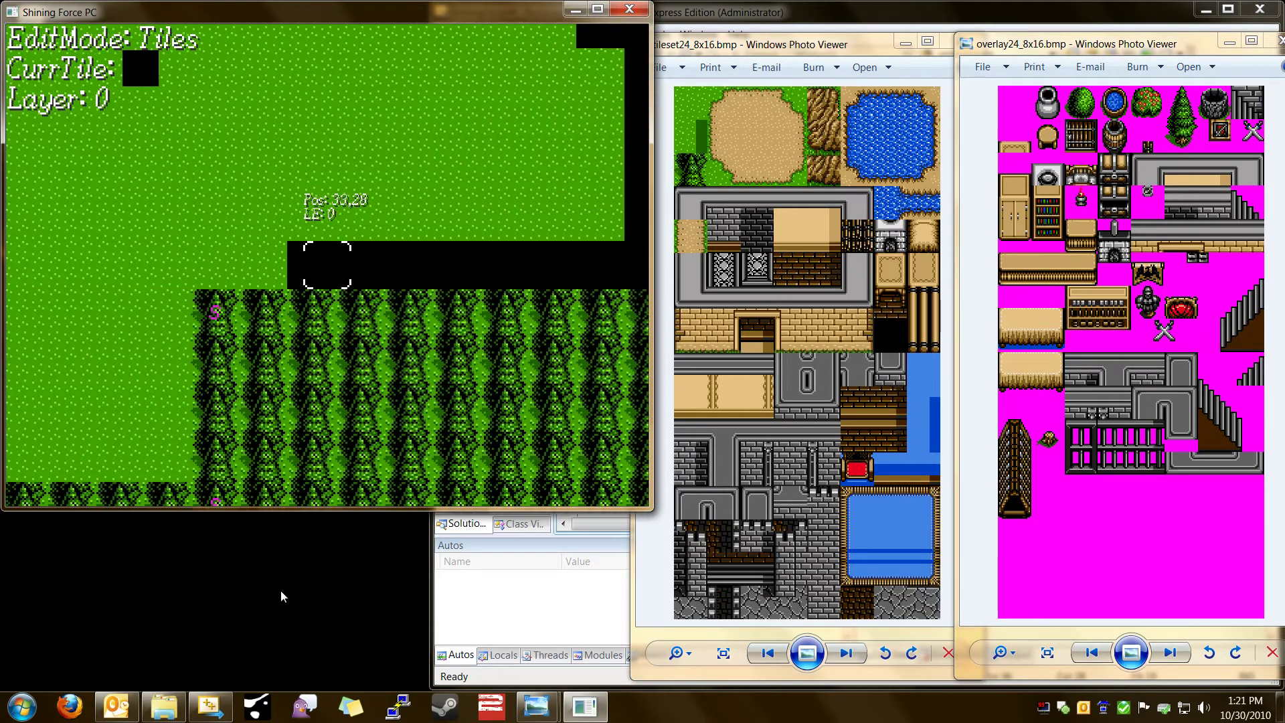
# Paint row 27 black from column 30 eastward to the existing black area.
pyautogui.press('Up')
pyautogui.press('Right')
pyautogui.press('Right')
pyautogui.press('Right')
pyautogui.press('Right')
pyautogui.press('Right')
pyautogui.press('Right')
pyautogui.press('Right')
pyautogui.press('Right')
pyautogui.press('Right')
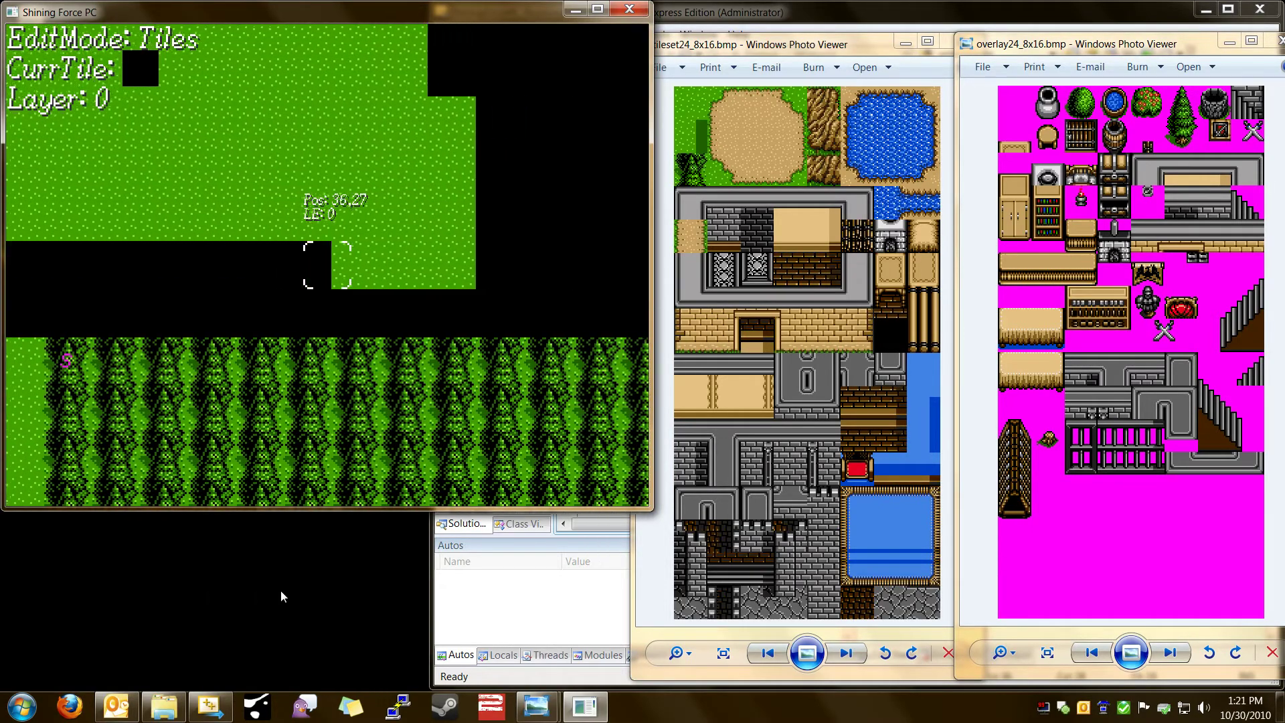
# Paint row 26 black from the existing black area westward to column 30.
pyautogui.press('Up')
pyautogui.press('Left')
pyautogui.press('Left')
pyautogui.press('Left')
pyautogui.press('Left')
pyautogui.press('Left')
pyautogui.press('Left')
# Paint row 25 black from column 30 eastward to the existing black area.
pyautogui.press('Up')
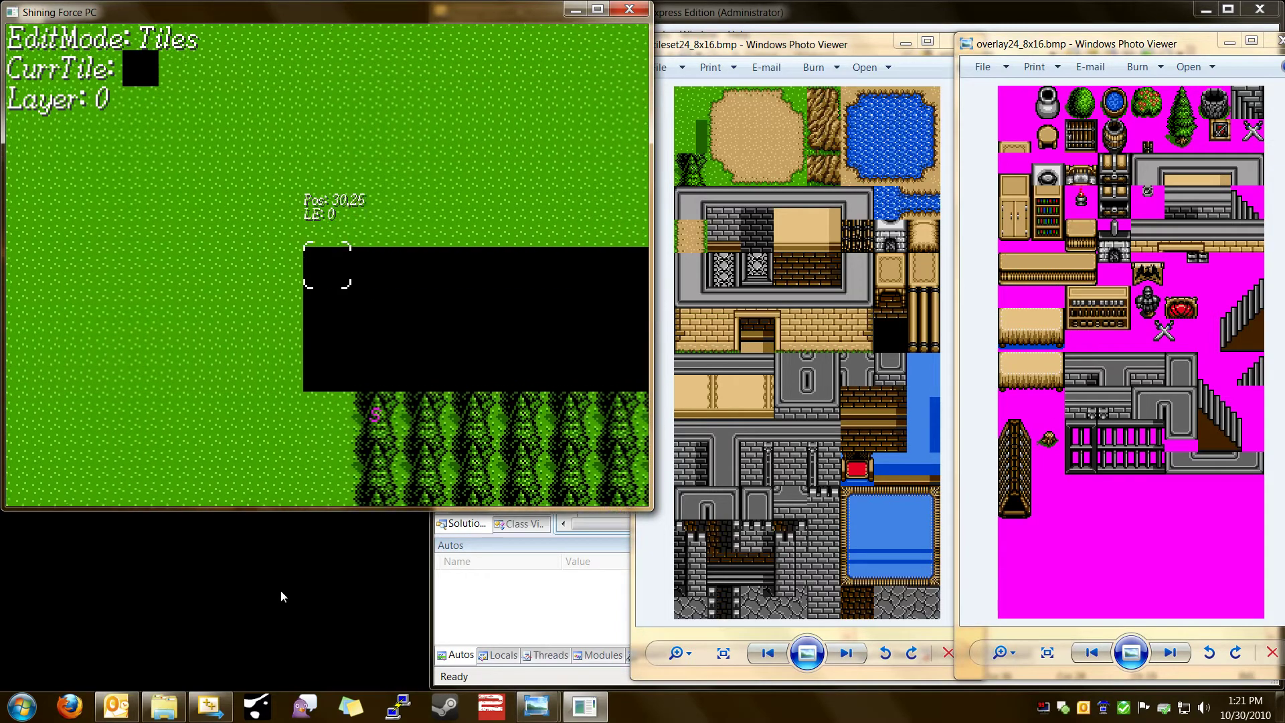
pyautogui.press('Right')
pyautogui.press('Right')
pyautogui.press('Right')
pyautogui.press('Right')
pyautogui.press('Right')
pyautogui.press('Right')
# Paint row 24 black from the existing black area westward to column 30.
pyautogui.press('Up')
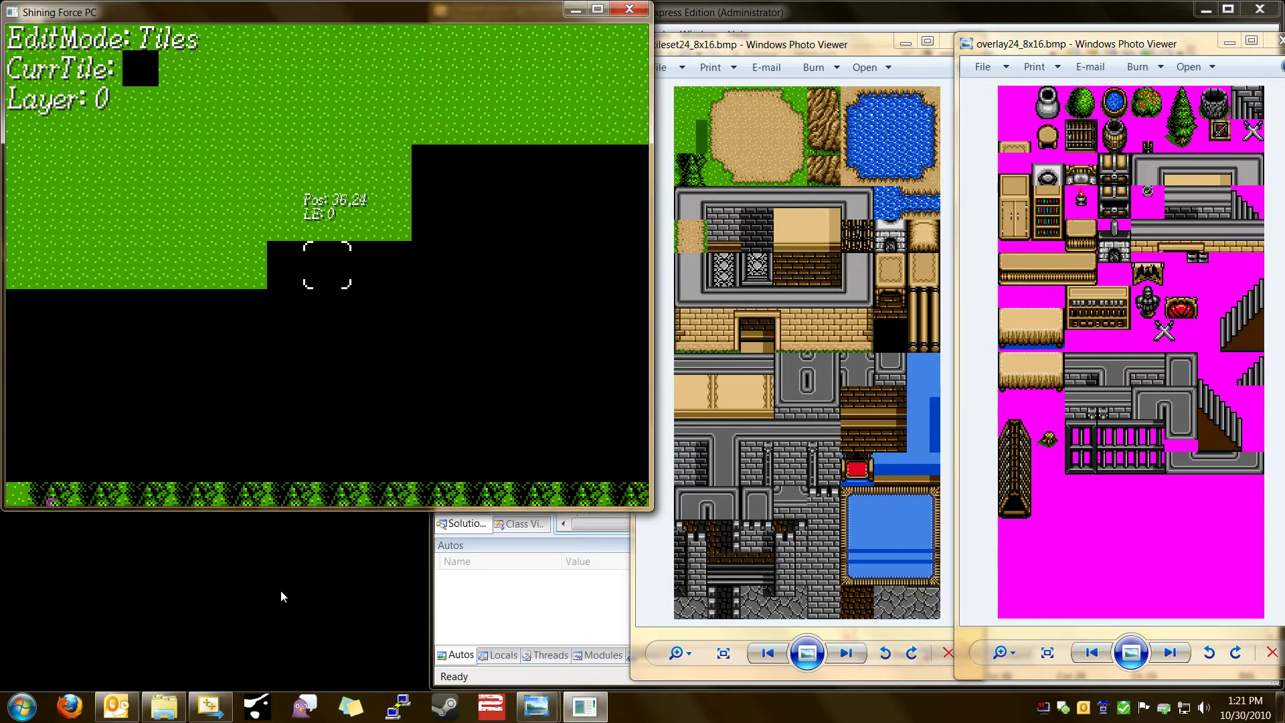
pyautogui.press('Left')
pyautogui.press('Left')
pyautogui.press('Left')
pyautogui.press('Left')
pyautogui.press('Left')
pyautogui.press('Left')
pyautogui.press('Left')
pyautogui.press('Left')
pyautogui.press('Left')
# Paint the remaining grass in rows 22 and 23 black from column 30 to the existing black area.
pyautogui.press('Up')
pyautogui.press('Up')
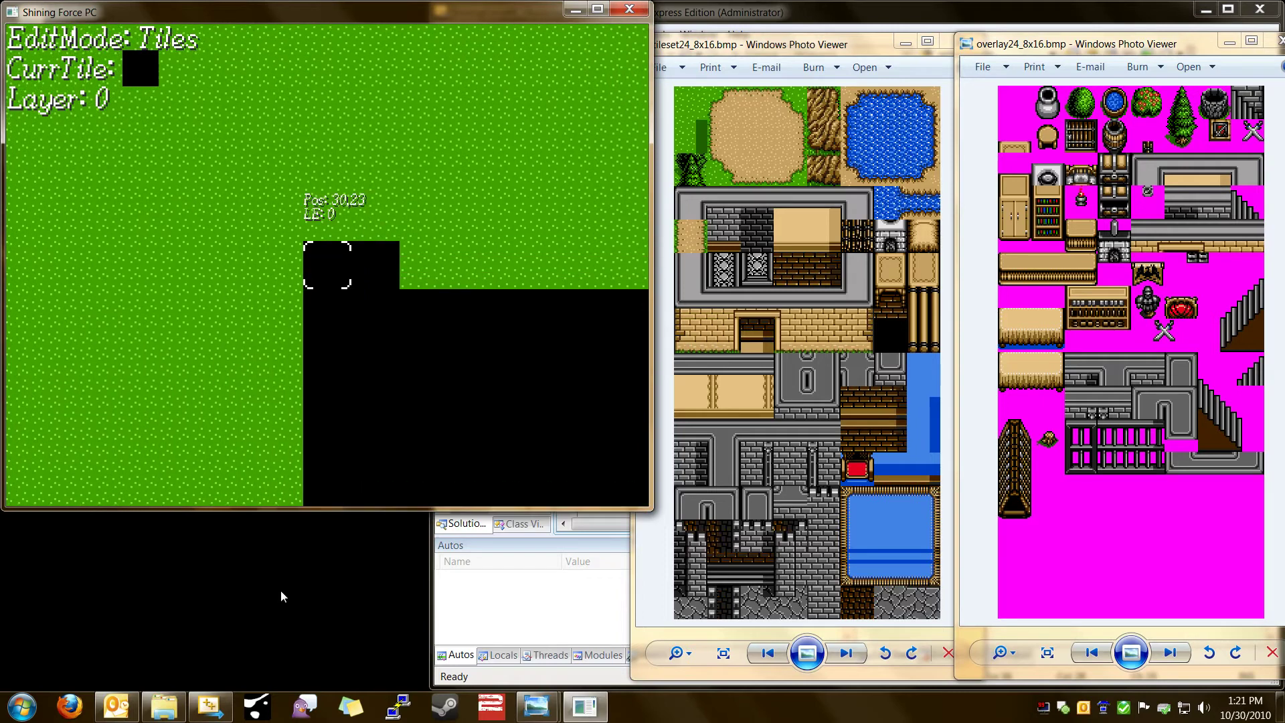
pyautogui.press('Right')
pyautogui.press('Right')
pyautogui.press('Right')
pyautogui.press('Right')
pyautogui.press('Right')
pyautogui.press('Right')
pyautogui.press('Right')
pyautogui.press('Right')
pyautogui.press('Down')
pyautogui.press('Left')
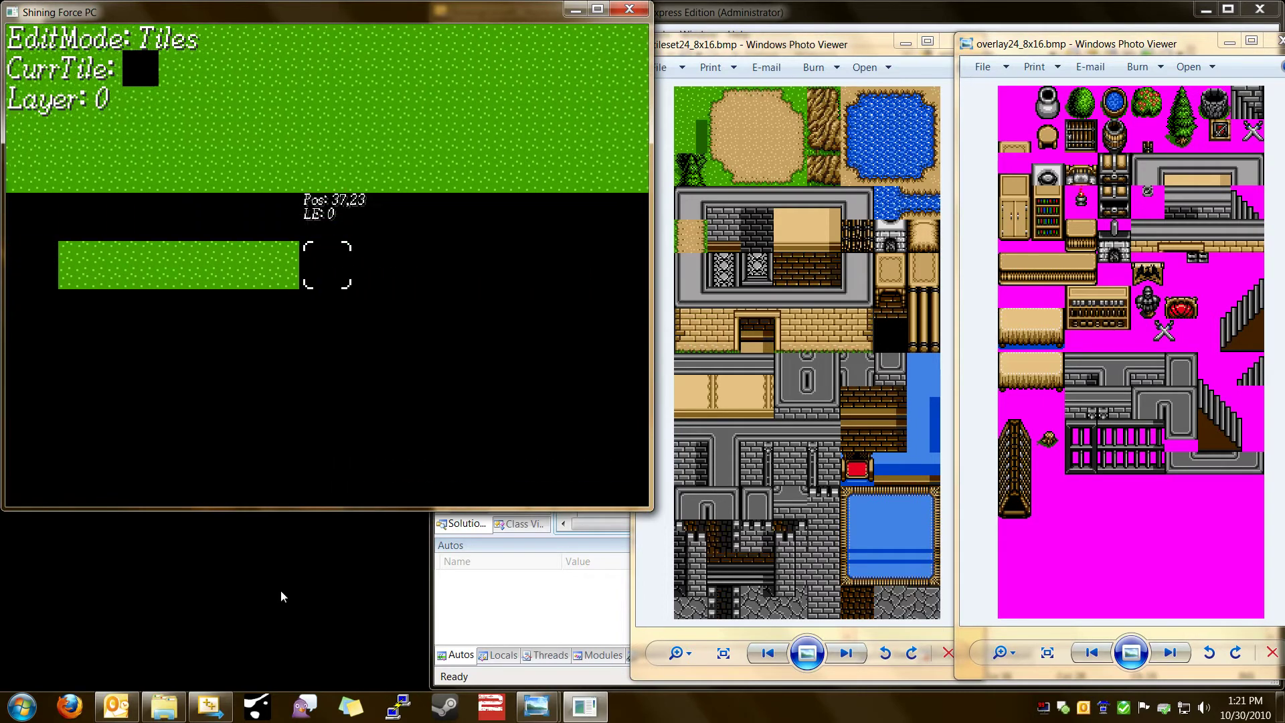
# Examine the border between grass and black tiles east along row 21 and north to the area's corner near 46,11.
pyautogui.press('Up')
pyautogui.press('Up')
pyautogui.press('Right')
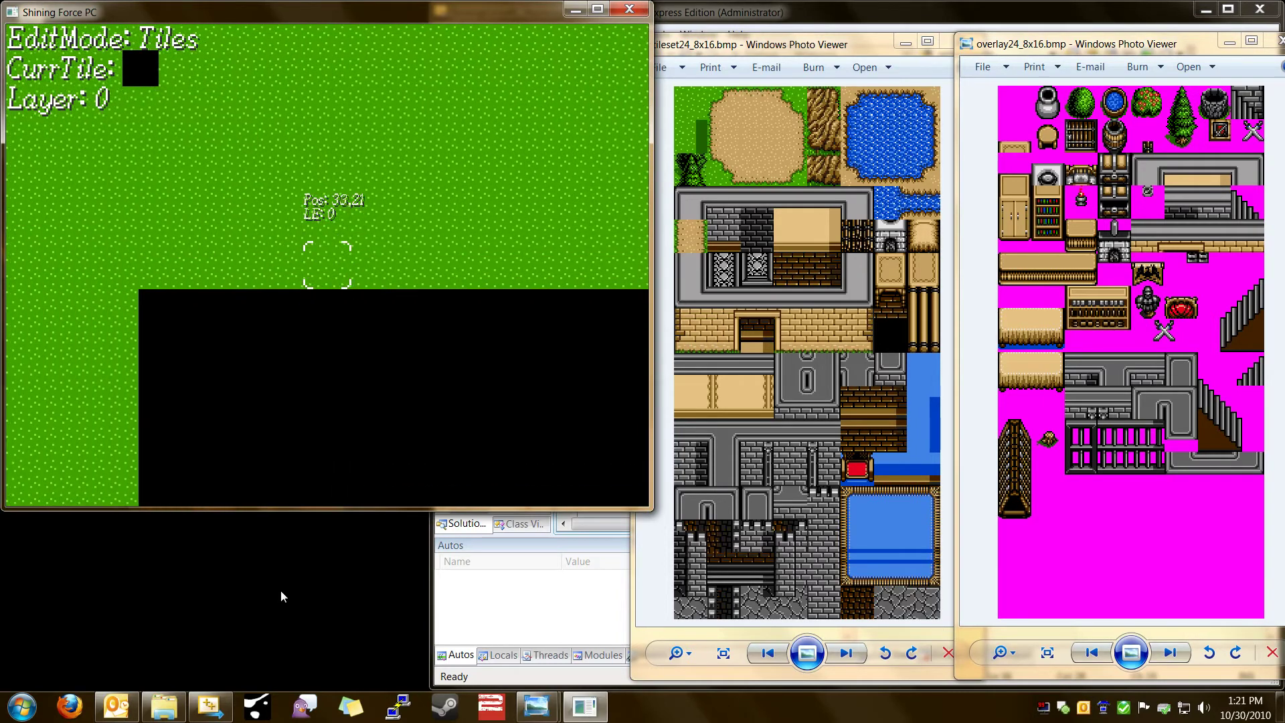
pyautogui.press('Right')
pyautogui.press('Right')
pyautogui.press('Right')
pyautogui.press('Right')
pyautogui.press('Right')
pyautogui.press('Right')
pyautogui.press('Right')
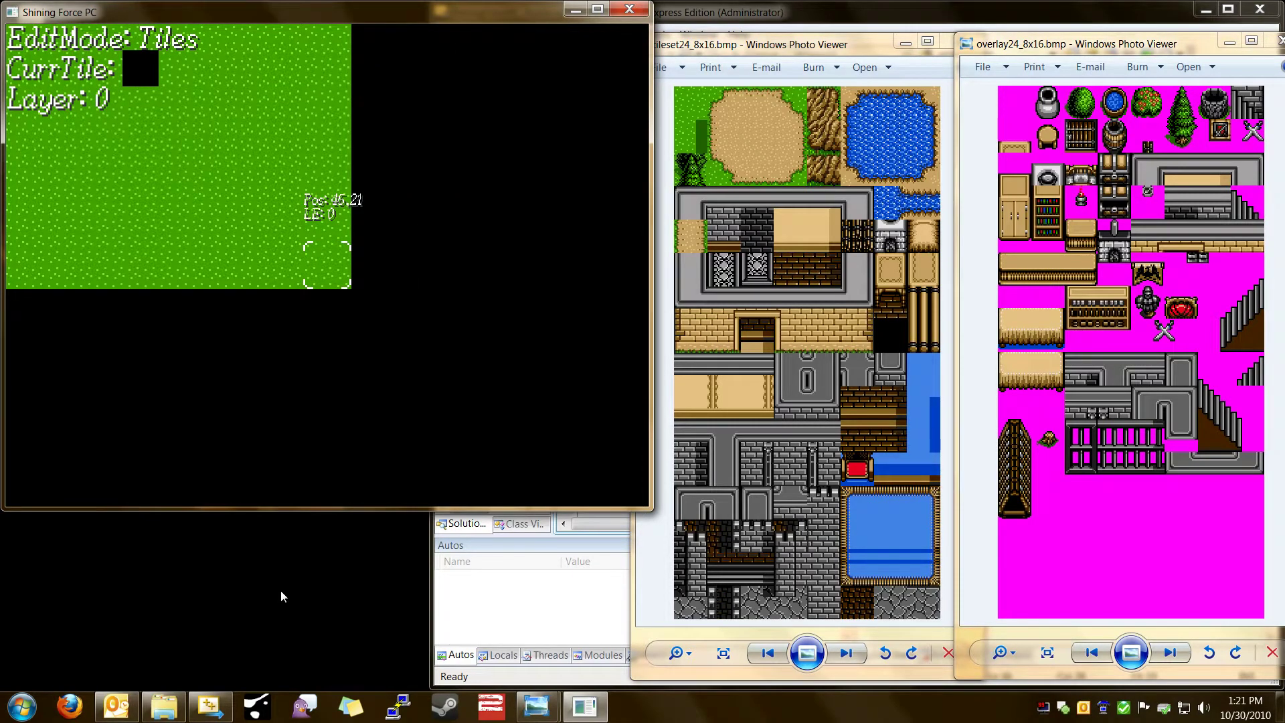
pyautogui.press('Up')
pyautogui.press('Up')
pyautogui.press('Up')
pyautogui.press('Up')
pyautogui.press('Up')
pyautogui.press('Up')
pyautogui.press('Up')
pyautogui.press('Up')
pyautogui.press('Up')
pyautogui.press('Up')
pyautogui.press('Up')
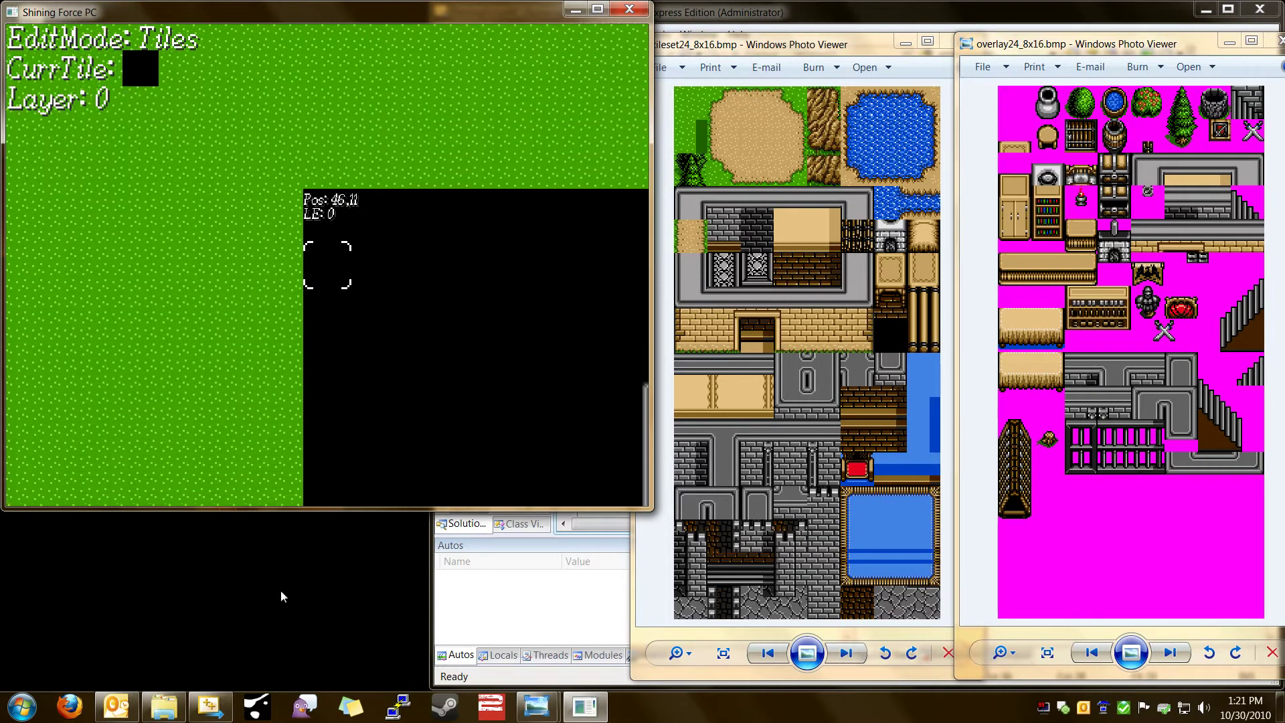
# Paint the grass in column 45 black from row 10 down to row 13.
pyautogui.press('Down')
pyautogui.press('Down')
pyautogui.press('Down')
pyautogui.press('Right')
pyautogui.press('Right')
pyautogui.press('Right')
pyautogui.press('Right')
pyautogui.press('Right')
pyautogui.press('Right')
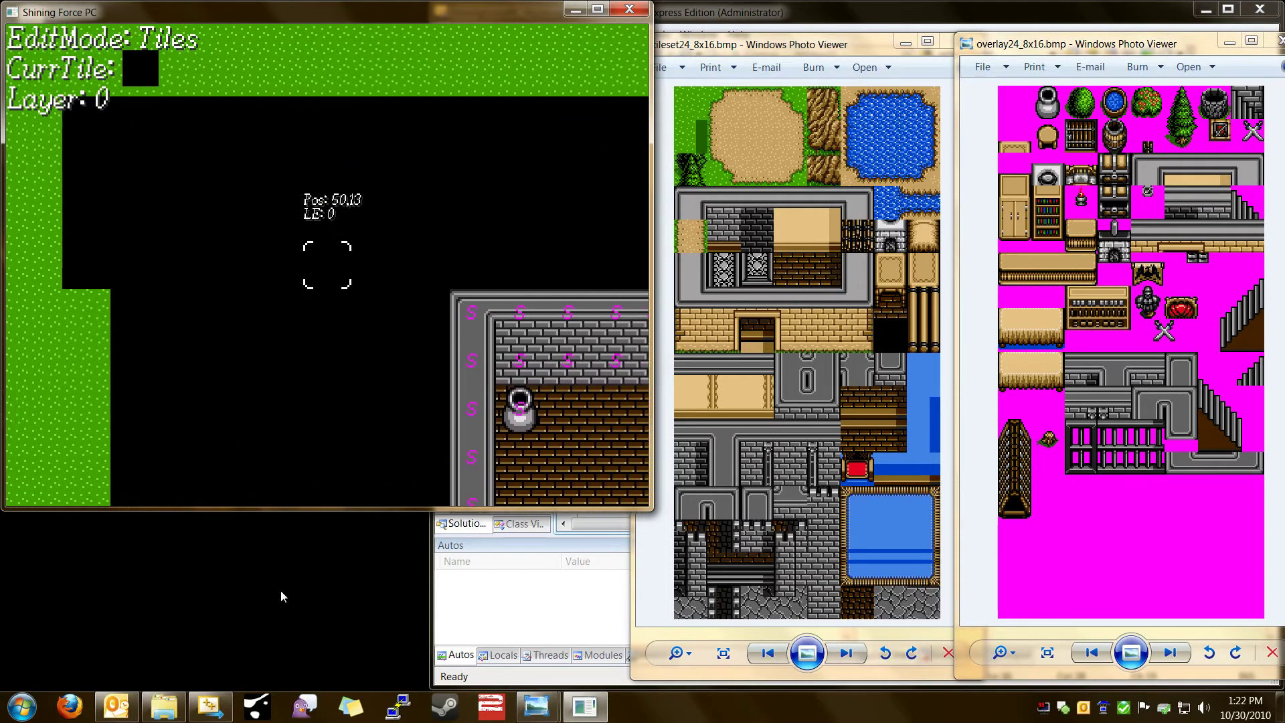
# Paint the grass in column 44 black from row 13 up to row 10.
pyautogui.press('Left')
pyautogui.press('Left')
pyautogui.press('Left')
pyautogui.press('Left')
pyautogui.press('Left')
pyautogui.press('Left')
pyautogui.press('Left')
pyautogui.press('Up')
pyautogui.press('Up')
pyautogui.press('Up')
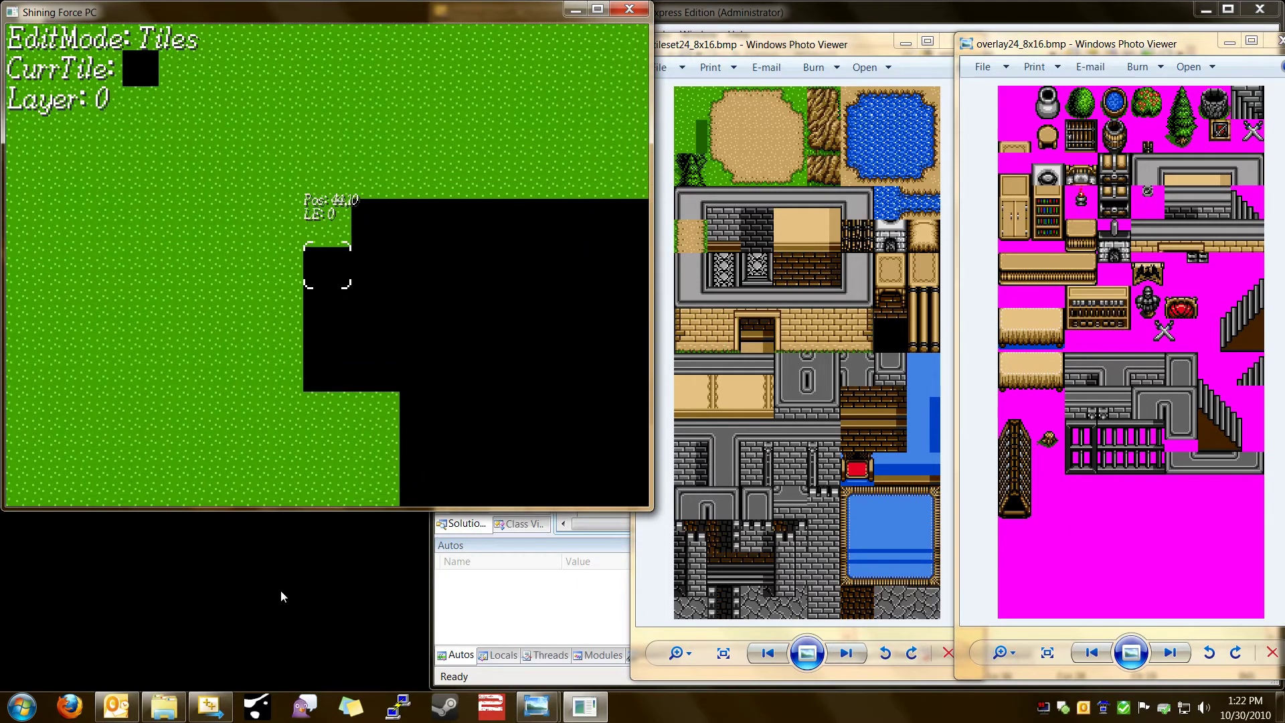
# Extend the black tiles in row 10 westward from column 43 to column 35.
pyautogui.press('Left')
pyautogui.press('Left')
pyautogui.press('Left')
pyautogui.press('Left')
pyautogui.press('Left')
pyautogui.press('Left')
pyautogui.press('Left')
pyautogui.press('Left')
pyautogui.press('Left')
# Examine the grass south of row 10 to locate the west edge of the lower black area, and return to row 10.
pyautogui.press('Down')
pyautogui.press('Down')
pyautogui.press('Down')
pyautogui.press('Down')
pyautogui.press('Down')
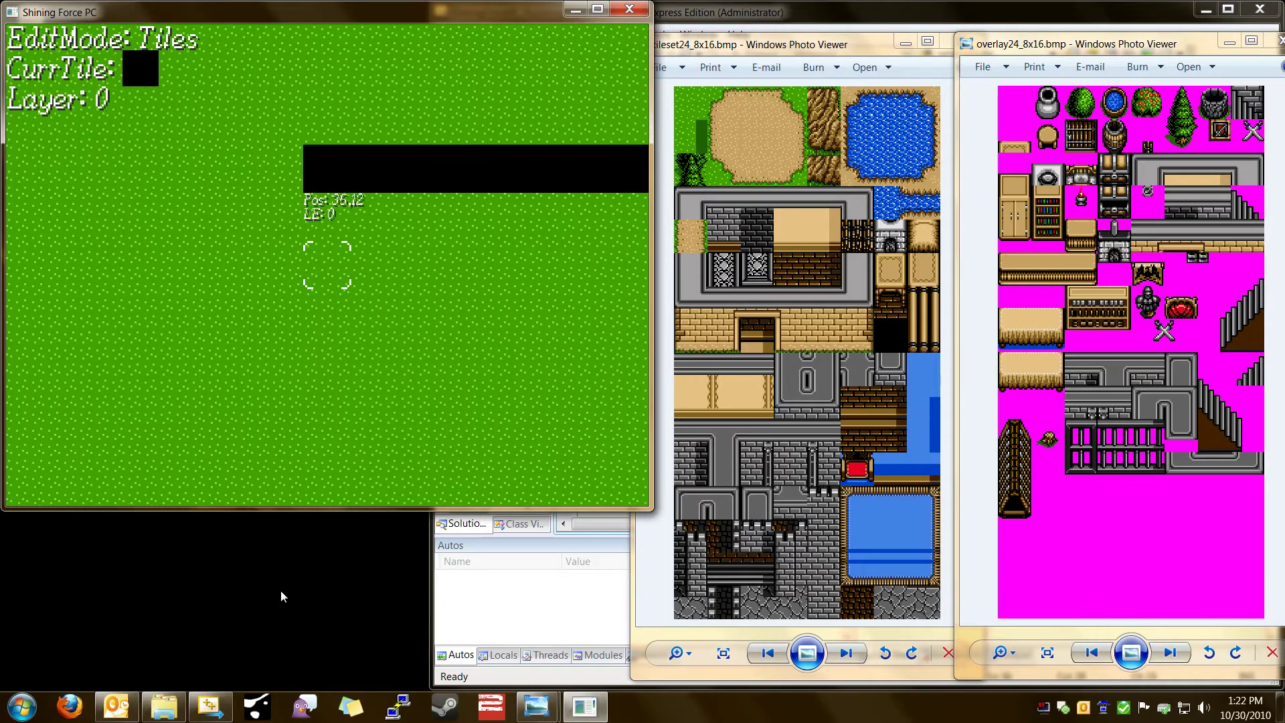
pyautogui.press('Down')
pyautogui.press('Down')
pyautogui.press('Down')
pyautogui.press('Left')
pyautogui.press('Left')
pyautogui.press('Left')
pyautogui.press('Left')
pyautogui.press('Left')
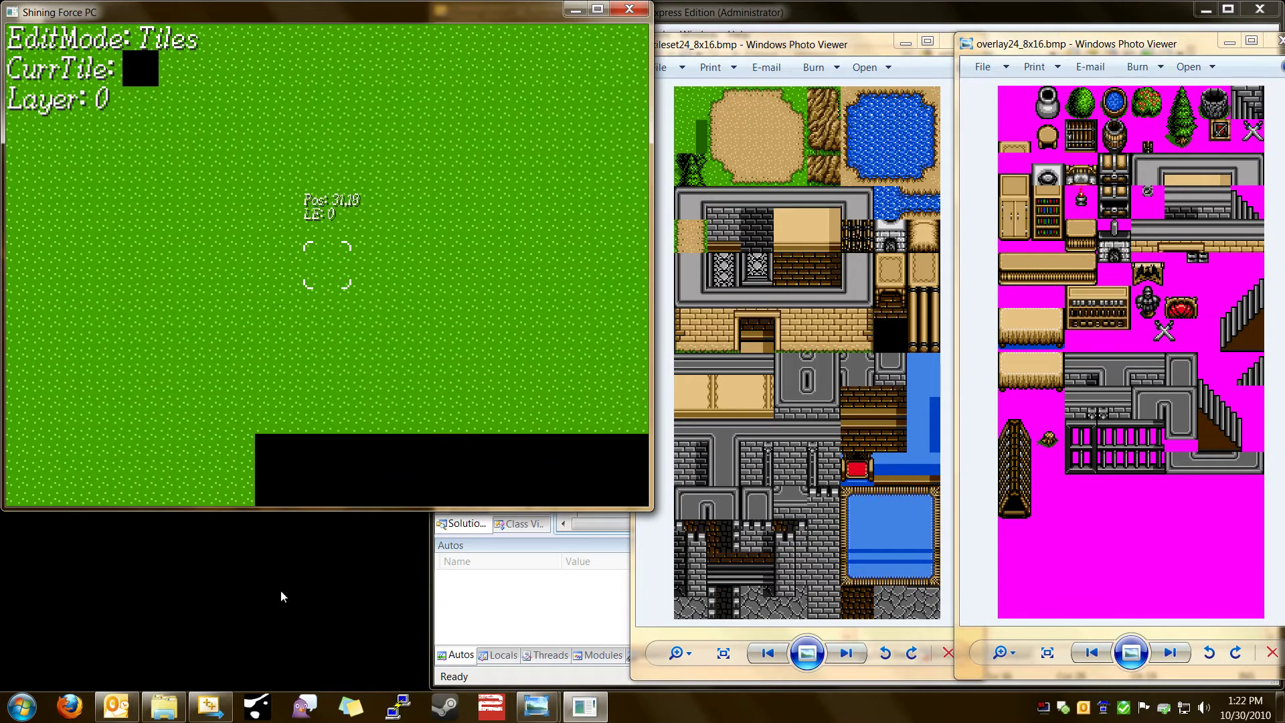
pyautogui.press('Up')
pyautogui.press('Up')
pyautogui.press('Up')
pyautogui.press('Up')
pyautogui.press('Up')
pyautogui.press('Up')
pyautogui.press('Up')
pyautogui.press('Up')
# Paint row 10 black from column 30 eastward to the existing black strip.
pyautogui.press('Right')
pyautogui.press('Right')
pyautogui.press('Right')
pyautogui.press('Right')
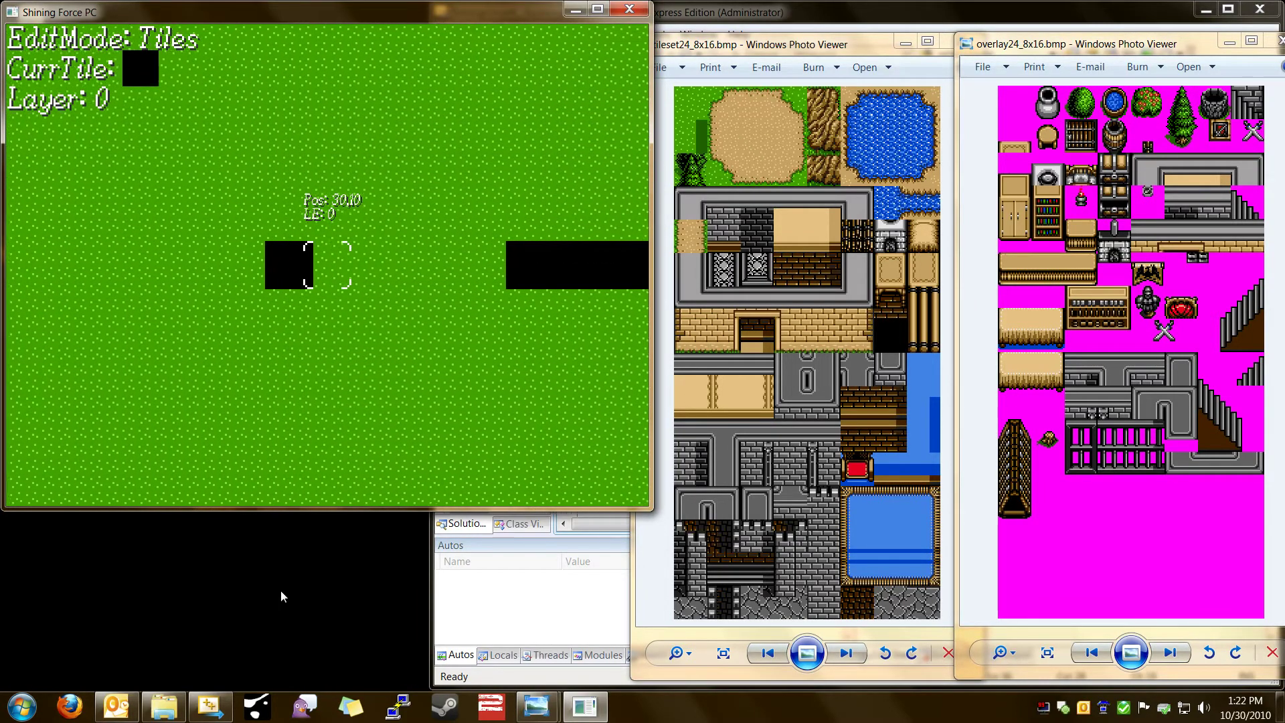
pyautogui.press('Right')
pyautogui.press('Right')
pyautogui.press('Right')
pyautogui.press('Right')
pyautogui.press('Right')
pyautogui.press('Right')
pyautogui.press('Right')
pyautogui.press('Right')
pyautogui.press('Right')
# Paint row 13 black from column 43 westward to column 30.
pyautogui.press('Down')
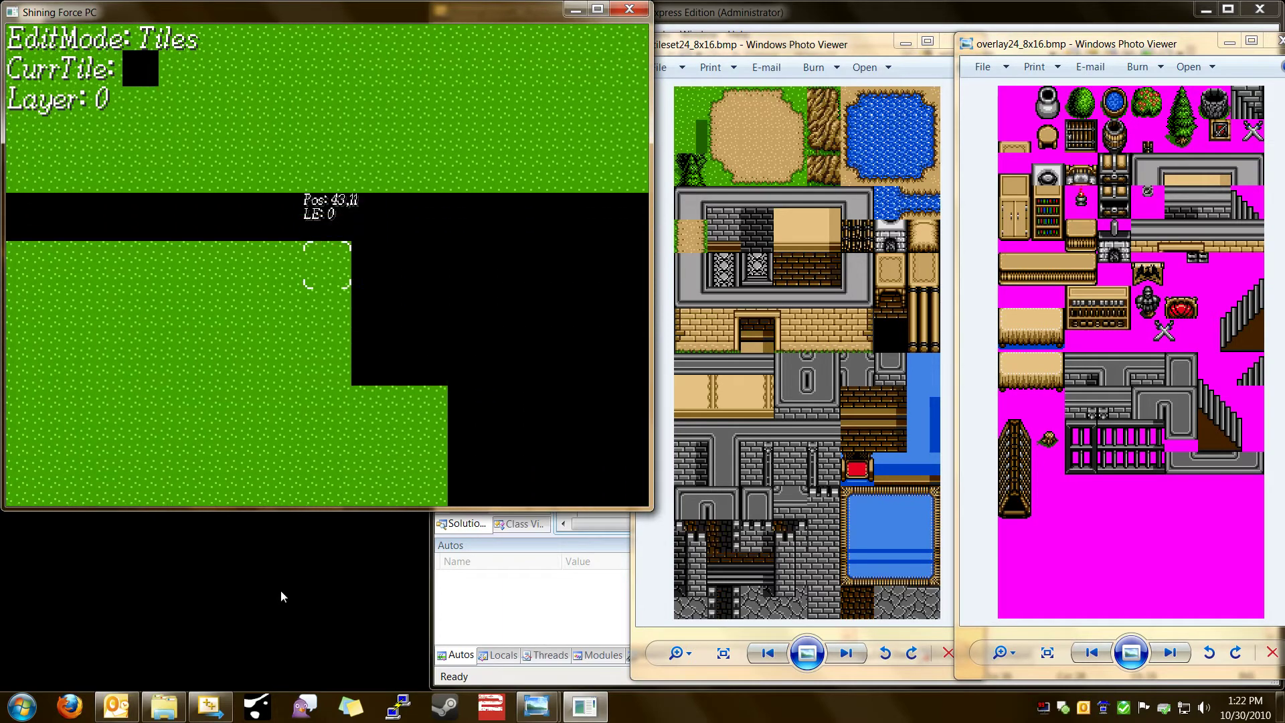
pyautogui.press('Down')
pyautogui.press('Down')
pyautogui.press('Left')
pyautogui.press('Left')
pyautogui.press('Left')
pyautogui.press('Left')
pyautogui.press('Left')
pyautogui.press('Left')
pyautogui.press('Left')
pyautogui.press('Left')
pyautogui.press('Left')
pyautogui.press('Left')
pyautogui.press('Left')
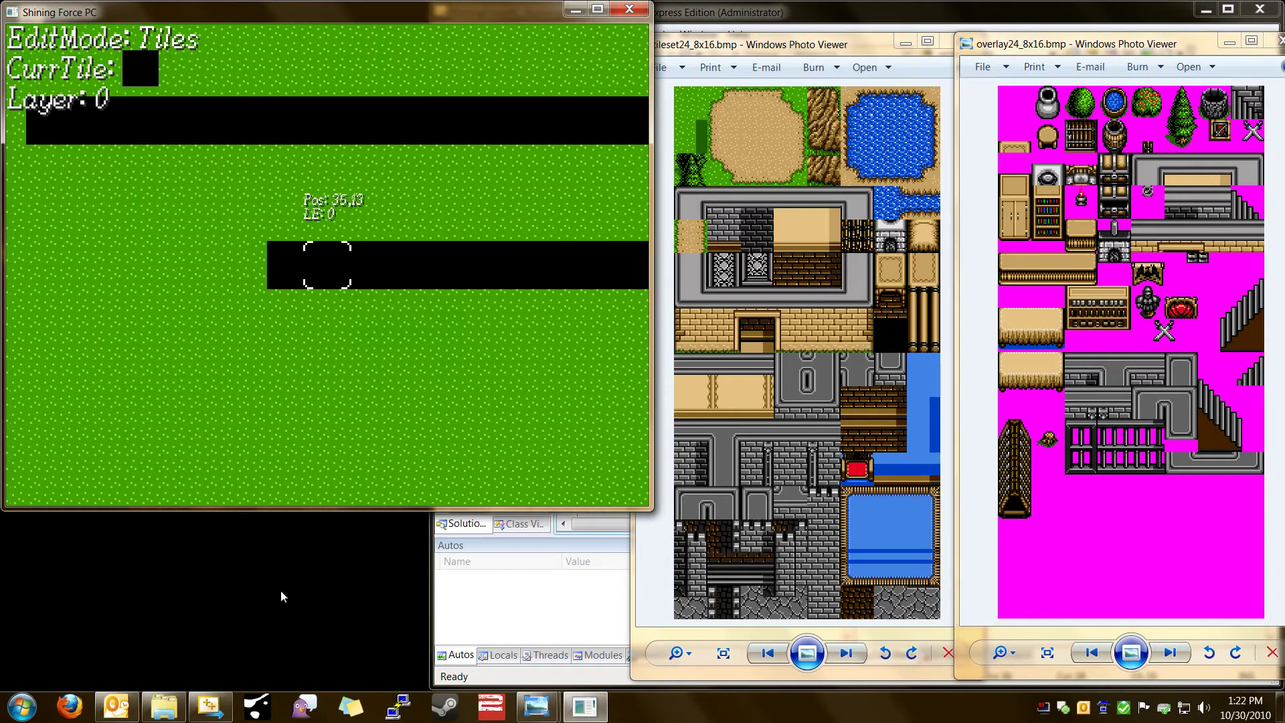
# Paint column 30 black up to row 11, and row 11 black eastward to the existing black area.
pyautogui.press('Up')
pyautogui.press('Up')
pyautogui.press('Right')
pyautogui.press('Right')
pyautogui.press('Right')
pyautogui.press('Right')
pyautogui.press('Right')
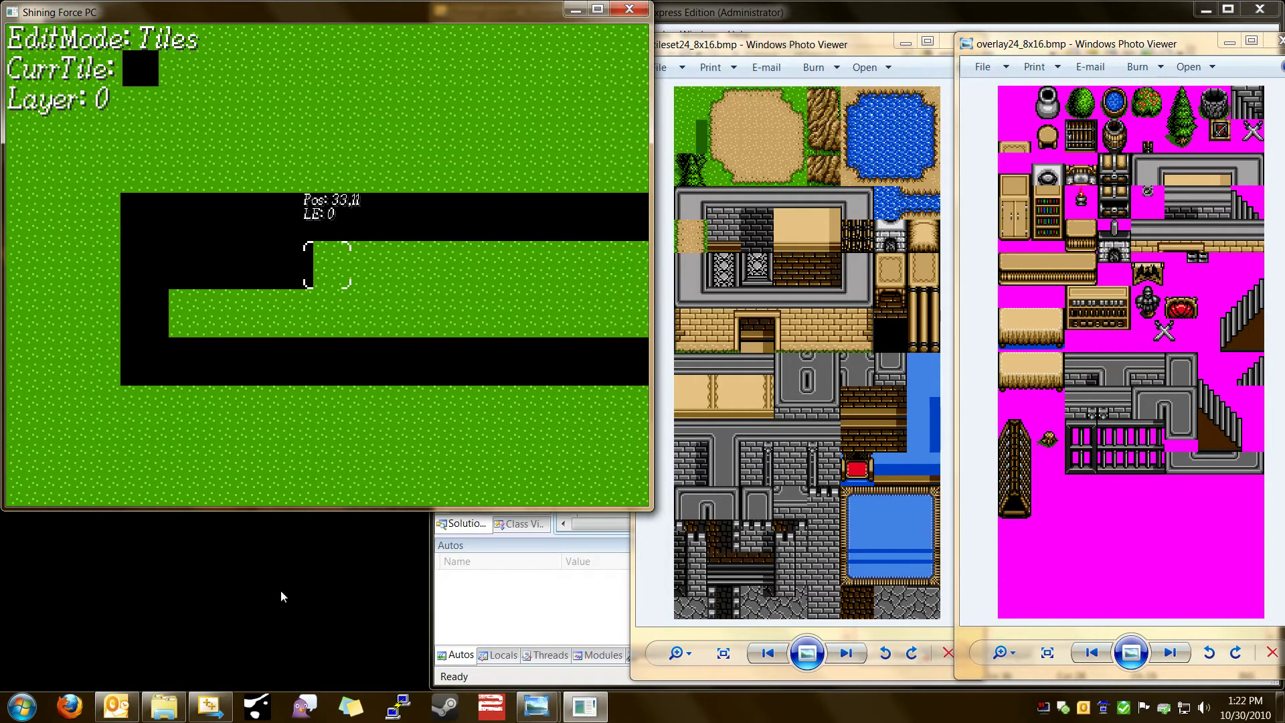
# Paint the remaining grass in row 12 black from the existing black area westward to column 31.
pyautogui.press('Left')
pyautogui.press('Left')
pyautogui.press('Down')
pyautogui.press('Left')
pyautogui.press('Left')
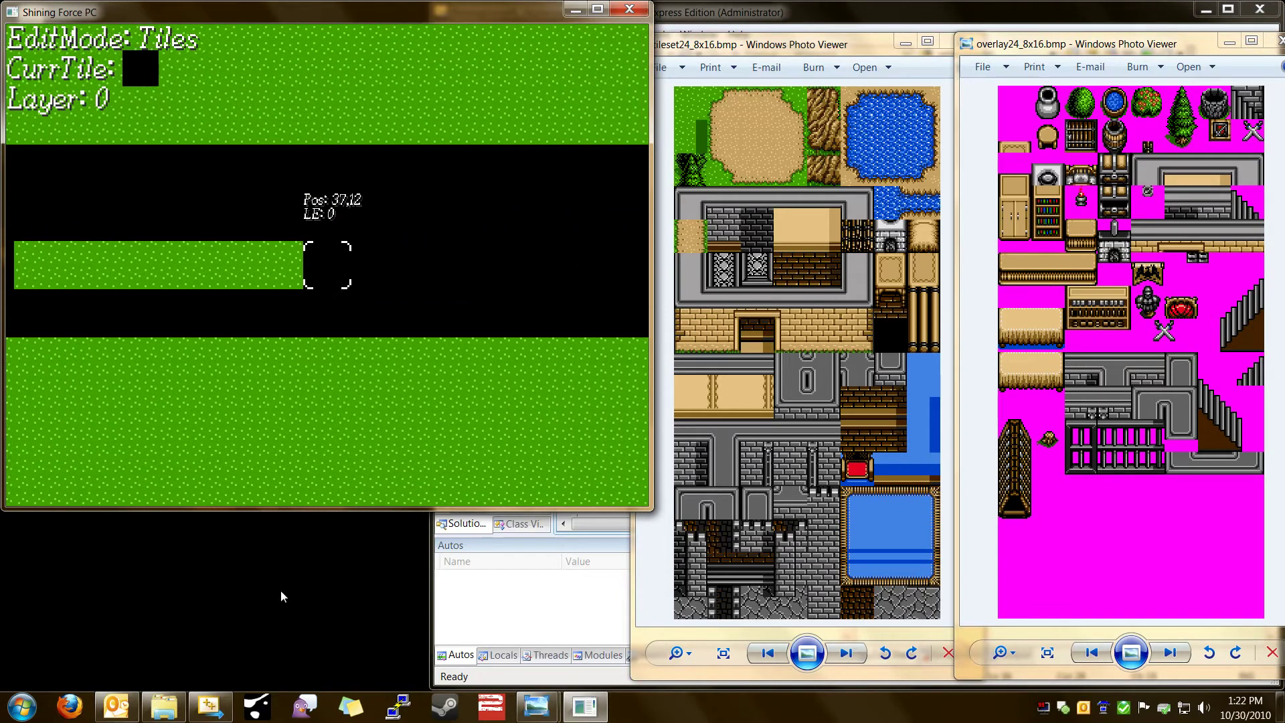
pyautogui.press('Left')
pyautogui.press('Left')
# Examine the grass between the upper and lower black areas along column 33, down to row 19.
pyautogui.press('Right')
pyautogui.press('Right')
pyautogui.press('Down')
pyautogui.press('Down')
pyautogui.press('Down')
pyautogui.press('Down')
pyautogui.press('Down')
pyautogui.press('Down')
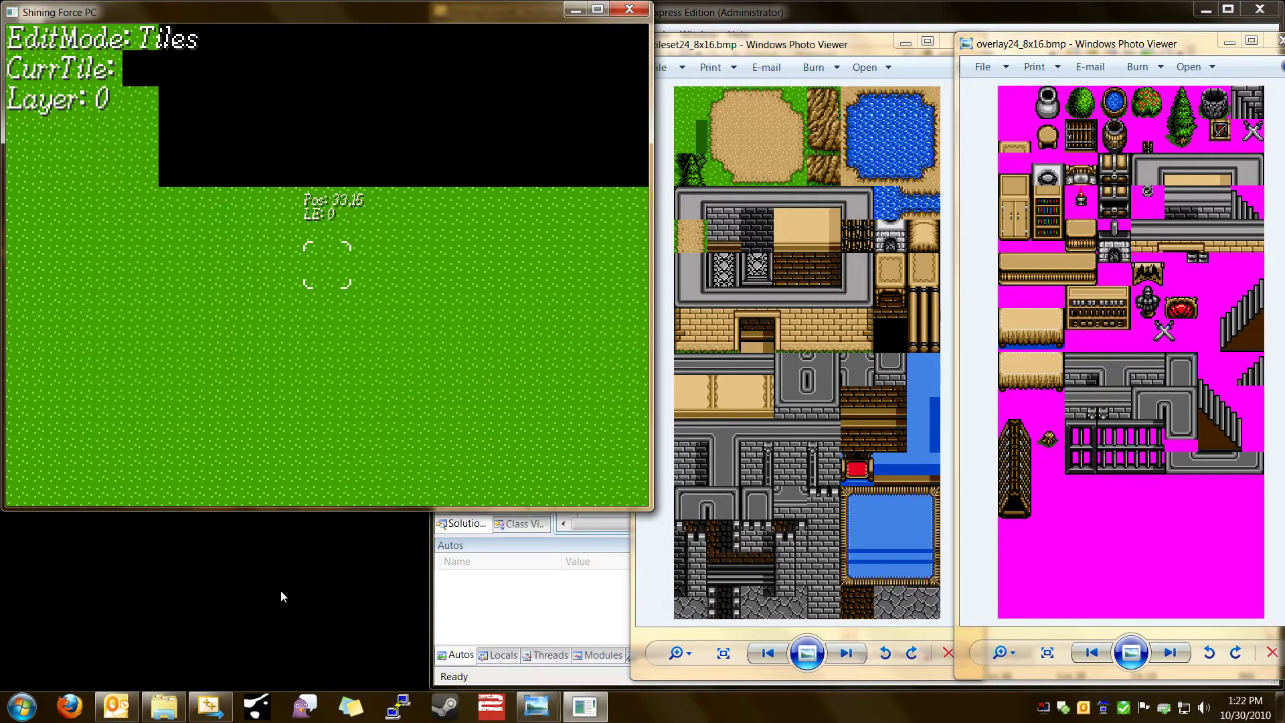
pyautogui.press('Down')
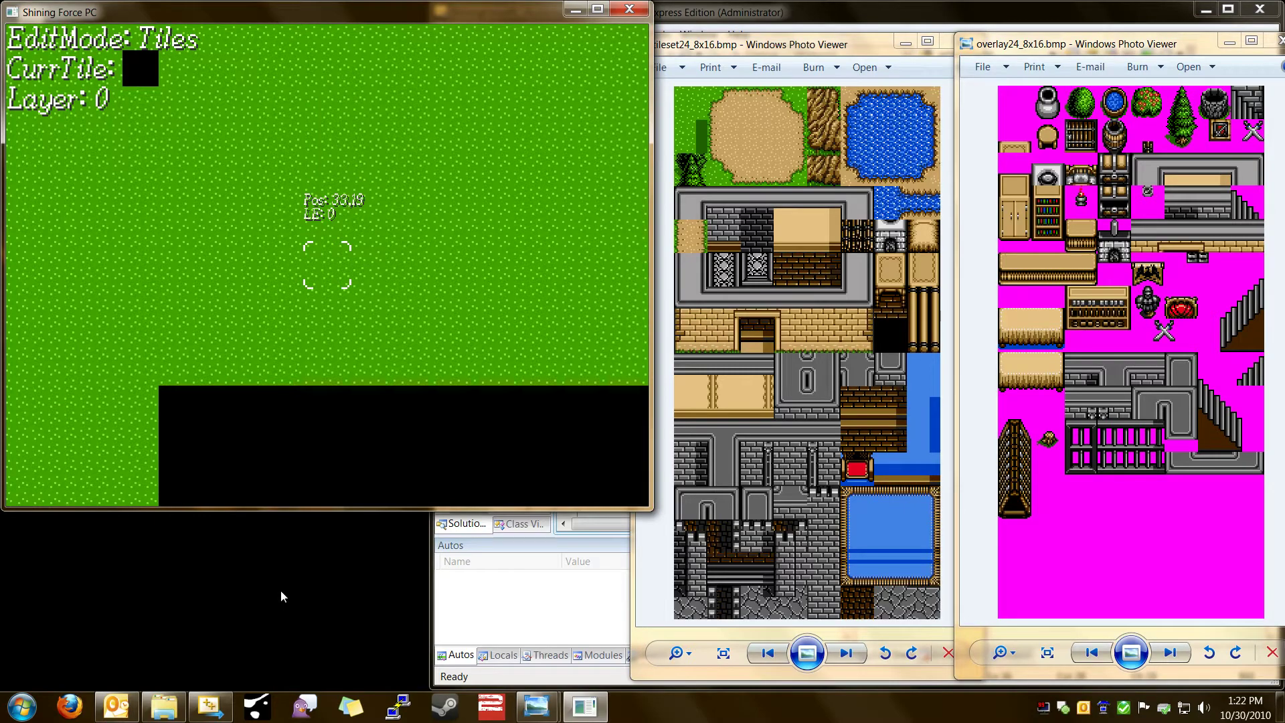
# Pick up the brown brick floor tile at 53,17 inside the barred castle room as the current tile.
pyautogui.press('Right')
pyautogui.press('Right')
pyautogui.press('Right')
pyautogui.press('Right')
pyautogui.press('Right')
pyautogui.press('Right')
pyautogui.press('Right')
pyautogui.press('Right')
pyautogui.press('Right')
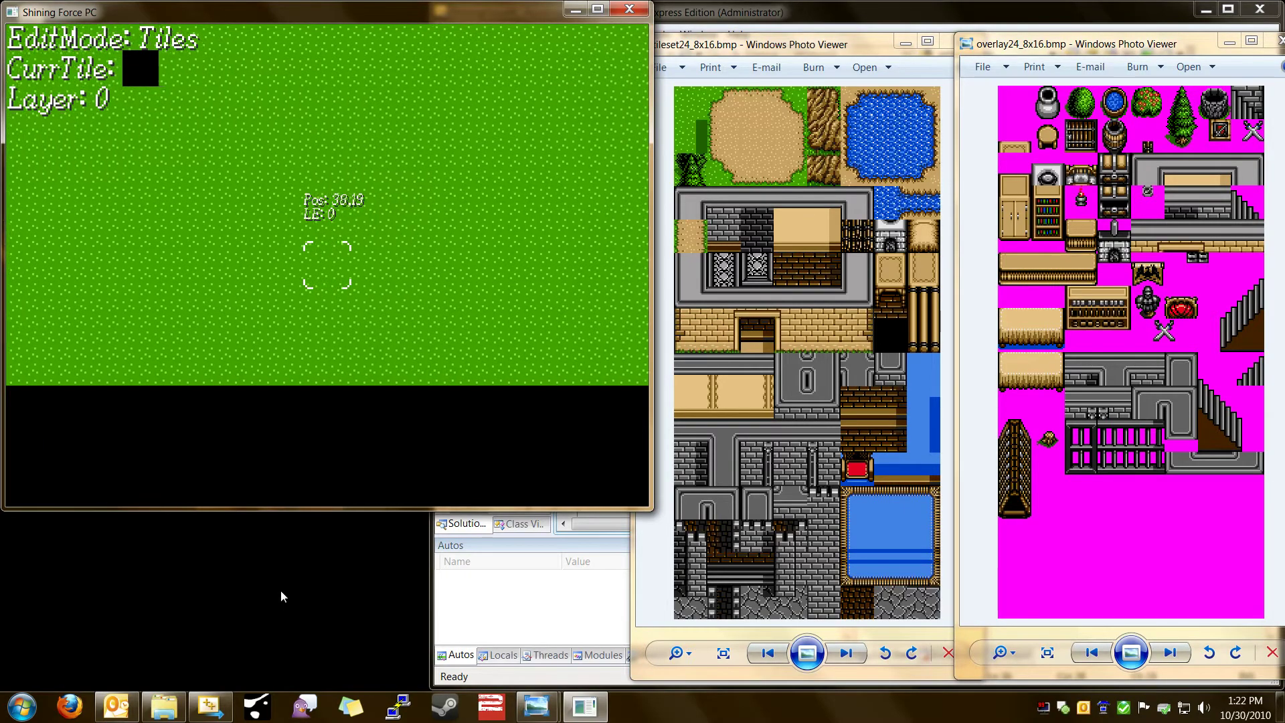
pyautogui.press('Right')
pyautogui.press('Right')
pyautogui.press('Right')
pyautogui.press('Right')
pyautogui.press('Right')
pyautogui.press('Right')
pyautogui.press('Right')
pyautogui.press('Right')
pyautogui.press('Right')
pyautogui.press('Right')
pyautogui.press('Right')
pyautogui.press('Right')
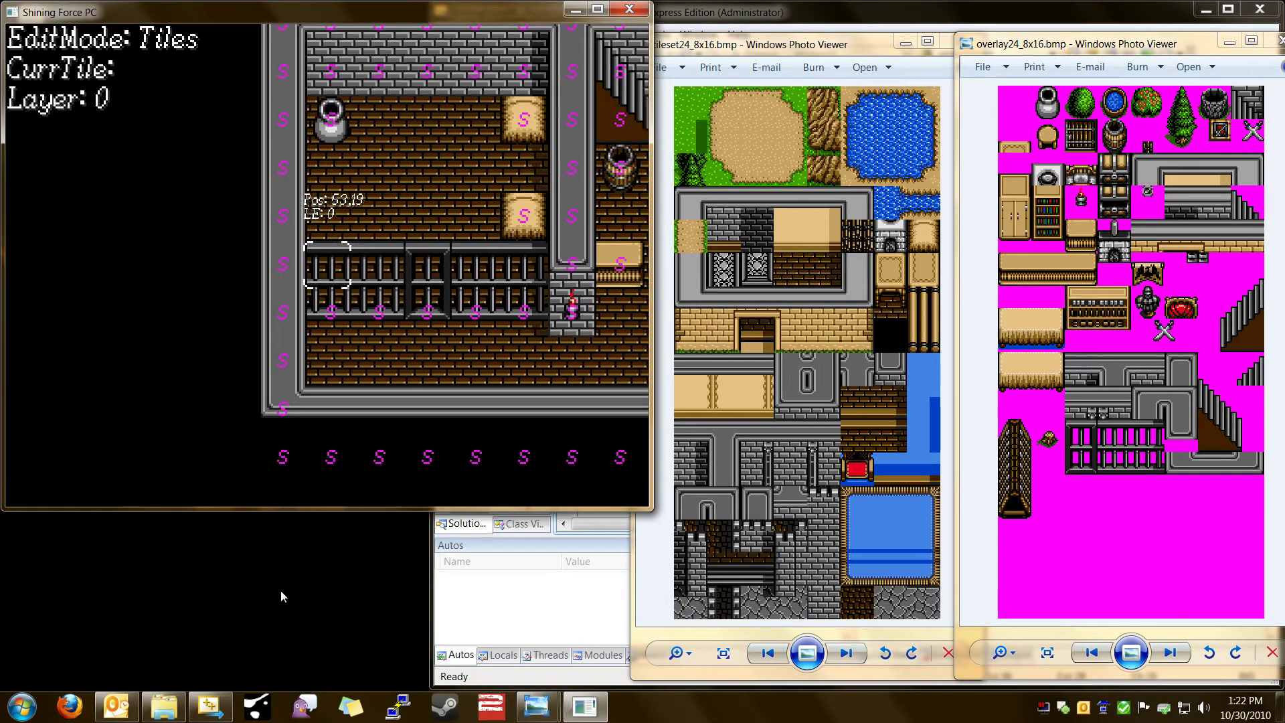
pyautogui.press('Up')
pyautogui.press('Up')
pyautogui.press('c')
# Place a brown brick floor tile on the grass at 44,16.
pyautogui.press('Left')
pyautogui.press('Left')
pyautogui.press('Left')
pyautogui.press('Left')
pyautogui.press('Left')
pyautogui.press('Left')
pyautogui.press('Left')
pyautogui.press('Left')
pyautogui.press('Left')
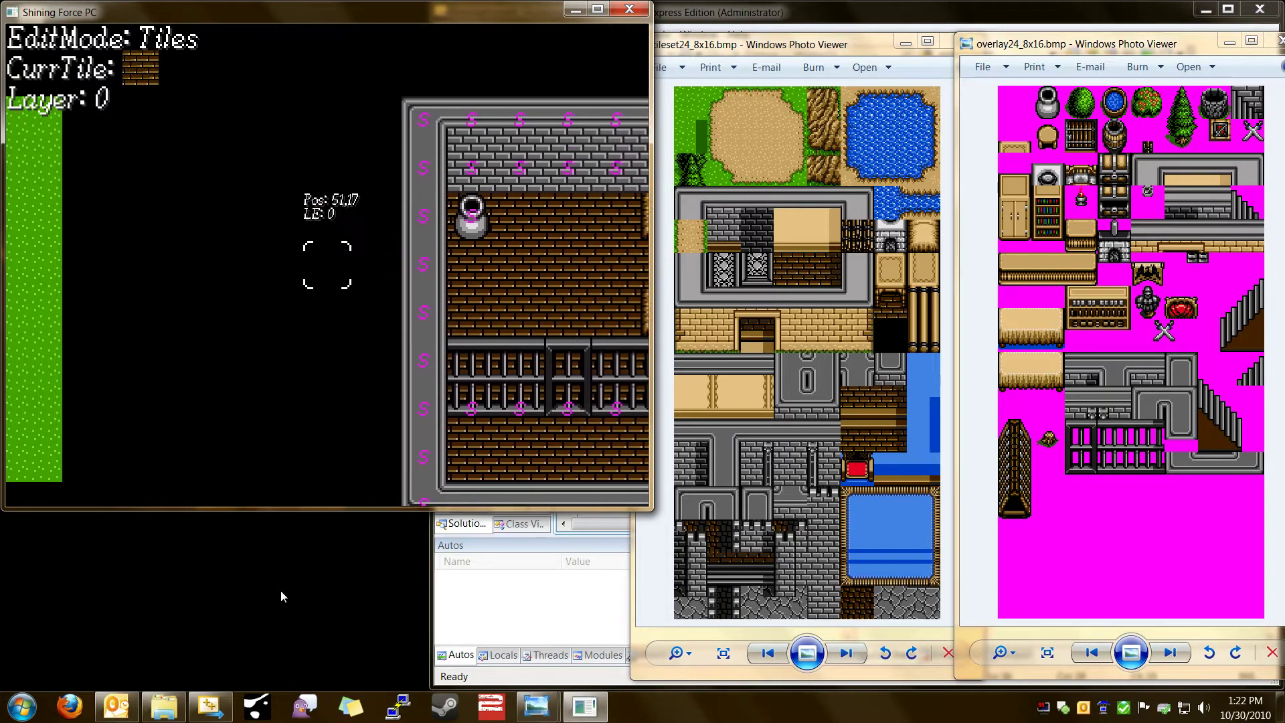
pyautogui.press('Up')
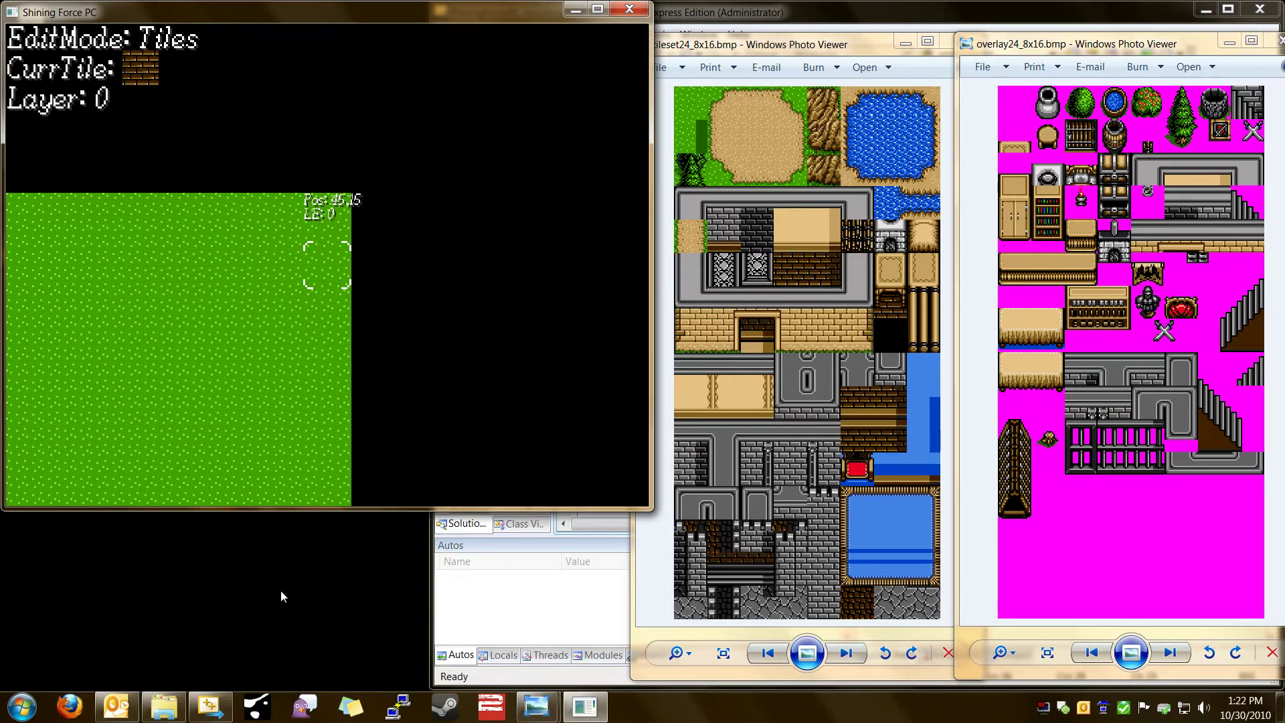
pyautogui.press('Left')
pyautogui.press('Down')
pyautogui.press('space')
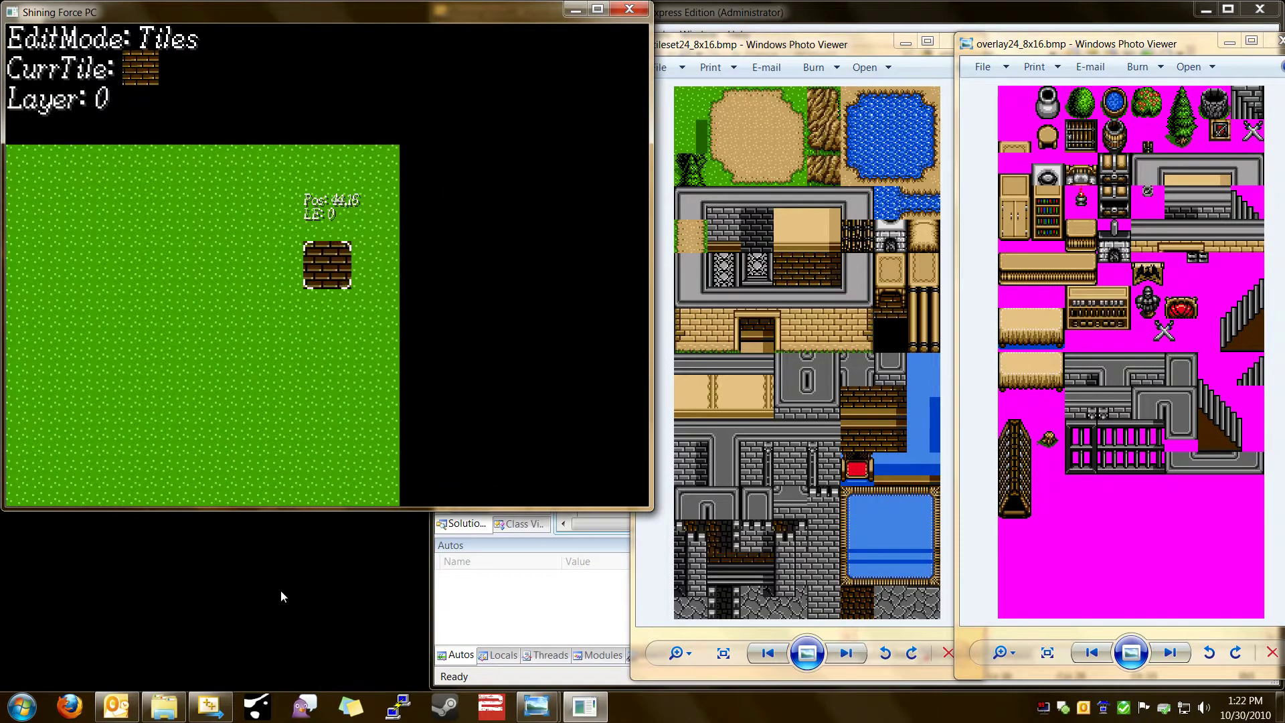
# Paint row 16 with brown brick tiles from column 43 westward to column 32.
pyautogui.press('Left')
pyautogui.press('Left')
pyautogui.press('Left')
pyautogui.press('Left')
pyautogui.press('Left')
pyautogui.press('Left')
pyautogui.press('Left')
pyautogui.press('Left')
pyautogui.press('Left')
pyautogui.press('Left')
pyautogui.press('Left')
pyautogui.press('Left')
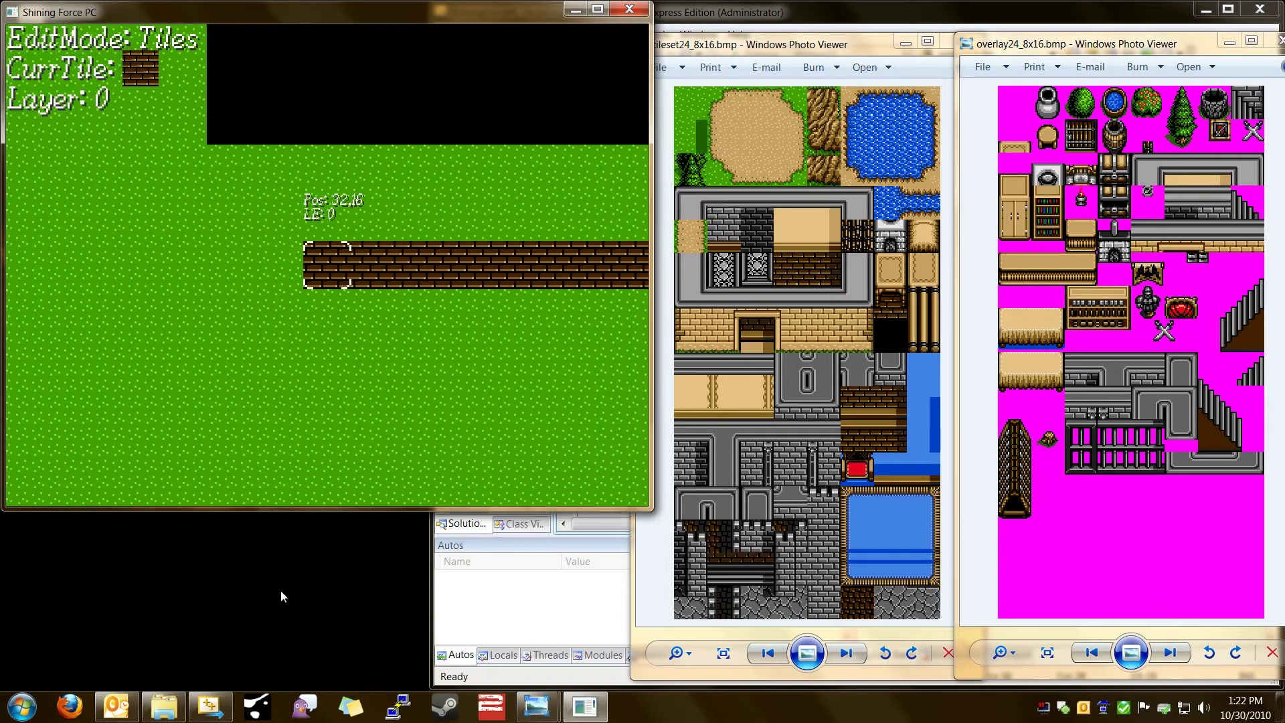
# Continue the brown brick path to 31,16 and down column 31 to row 20.
pyautogui.press('Left')
pyautogui.press('Down')
pyautogui.press('Down')
pyautogui.press('Down')
pyautogui.press('Down')
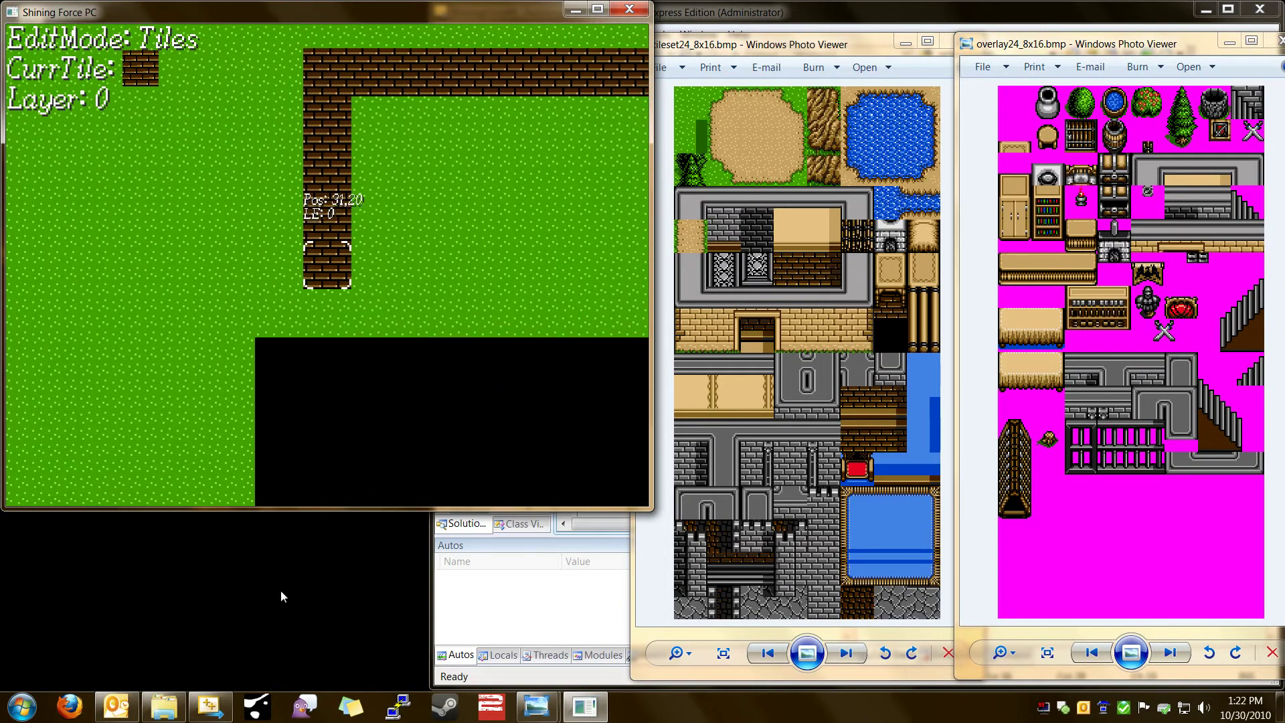
# Paint row 21 with brown brick tiles from column 31 eastward to column 43.
pyautogui.press('Down')
pyautogui.press('Right')
pyautogui.press('Right')
pyautogui.press('Right')
pyautogui.press('Right')
pyautogui.press('Right')
pyautogui.press('Right')
pyautogui.press('Right')
pyautogui.press('Right')
pyautogui.press('Right')
pyautogui.press('Right')
pyautogui.press('Right')
pyautogui.press('Right')
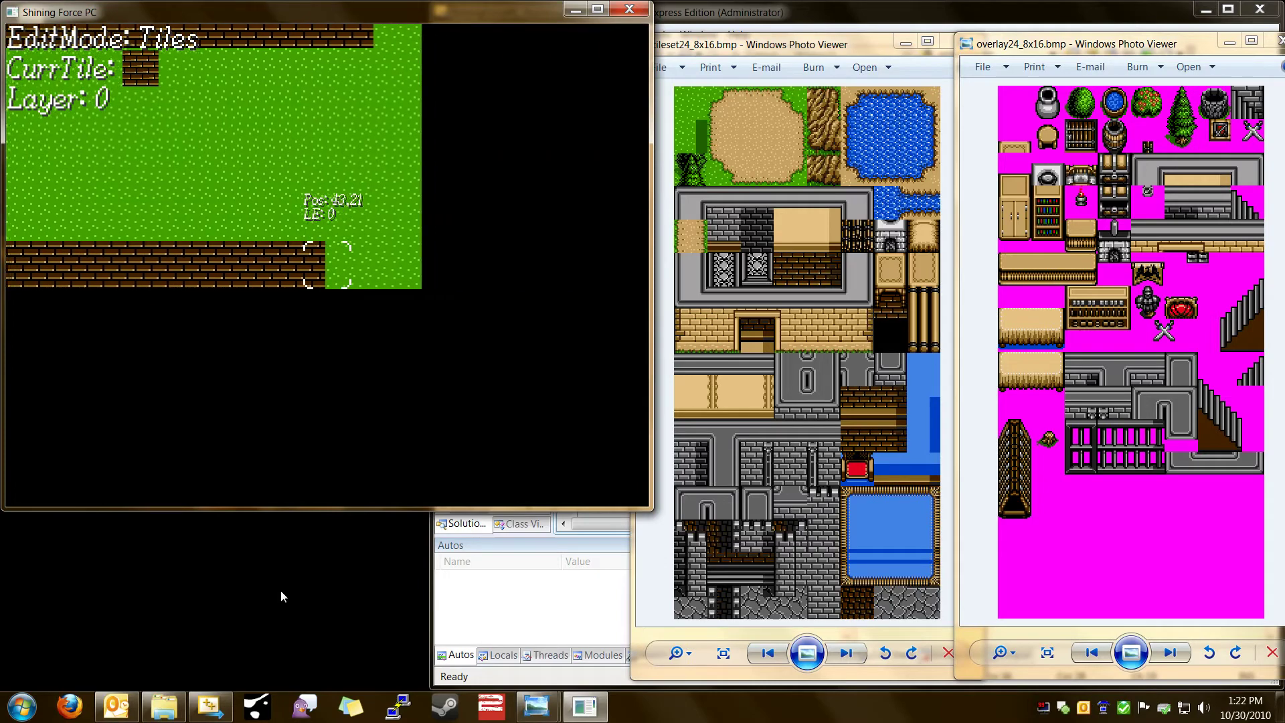
# Paint column 44 with brown brick from row 21 up to row 17, and fill row 17 westward to column 32.
pyautogui.press('Up')
pyautogui.press('Up')
pyautogui.press('Up')
pyautogui.press('Up')
pyautogui.press('Left')
pyautogui.press('Left')
pyautogui.press('Left')
pyautogui.press('Left')
pyautogui.press('Left')
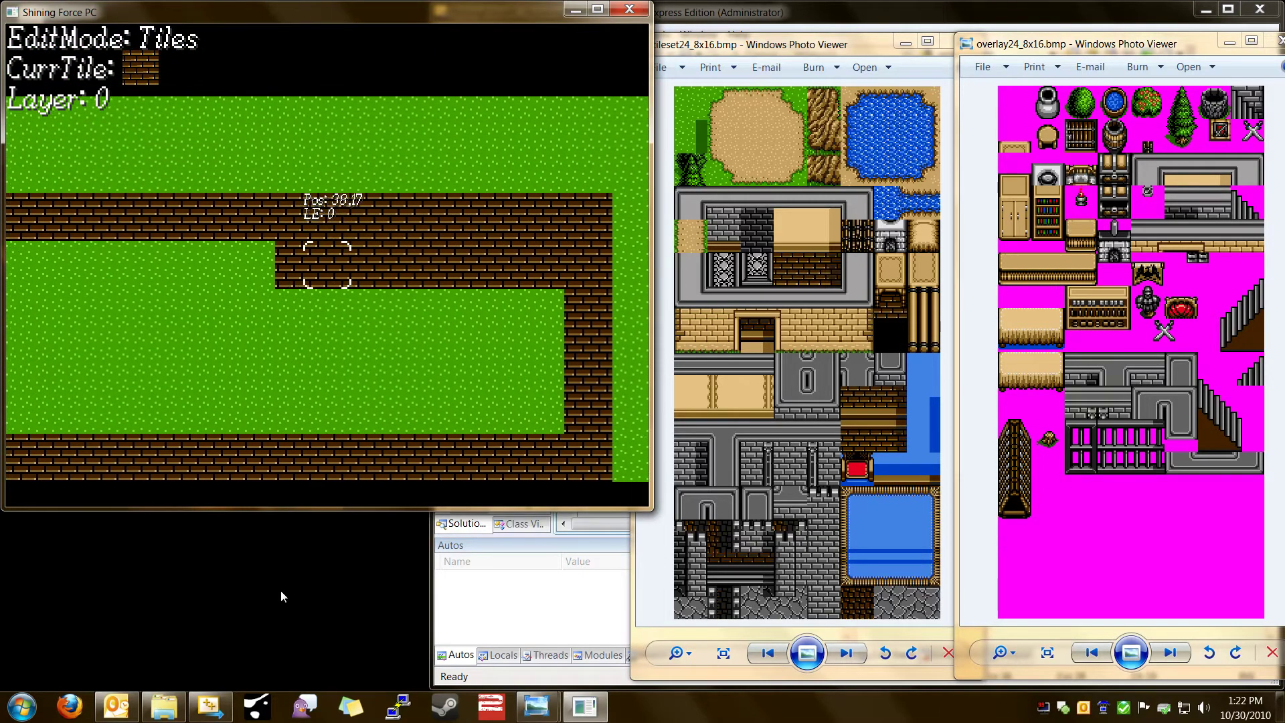
pyautogui.press('Left')
pyautogui.press('Left')
pyautogui.press('Left')
pyautogui.press('Left')
pyautogui.press('Left')
pyautogui.press('Left')
# Fill row 18 with brown brick tiles from column 32 eastward to column 43.
pyautogui.press('Down')
pyautogui.press('Right')
pyautogui.press('Right')
pyautogui.press('Right')
pyautogui.press('Right')
pyautogui.press('Right')
pyautogui.press('Right')
pyautogui.press('Right')
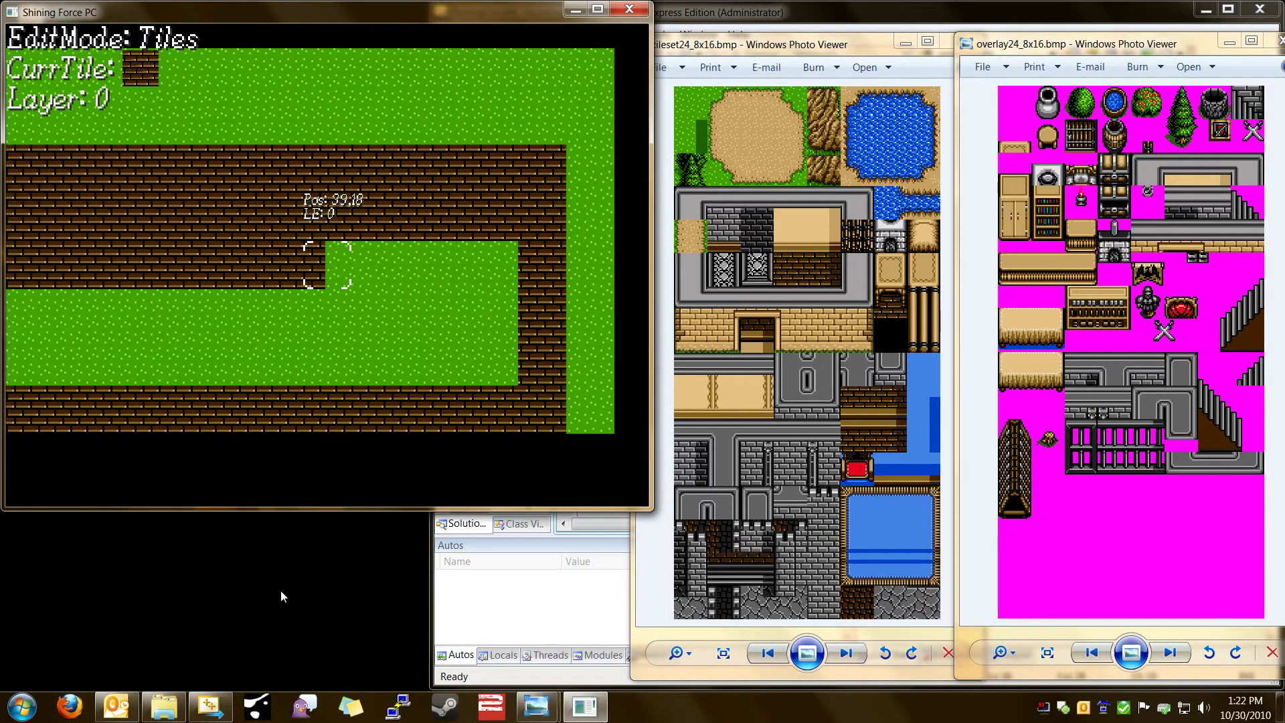
# Fill the eastern end of row 19 and then row 20 westward to column 32 with brown brick tiles.
pyautogui.press('Down')
pyautogui.press('Down')
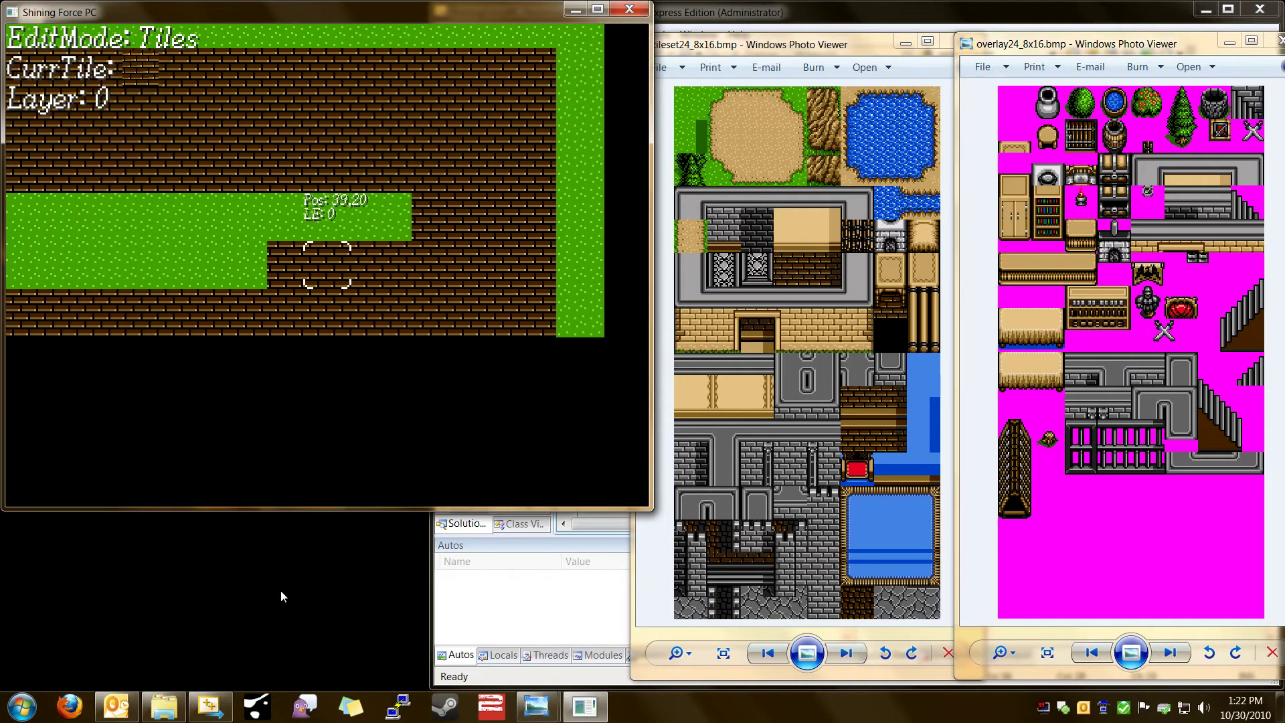
pyautogui.press('Left')
pyautogui.press('Left')
pyautogui.press('Left')
pyautogui.press('Left')
# Fill the remaining grass strip in row 19 with brown brick tiles up to column 41.
pyautogui.press('Up')
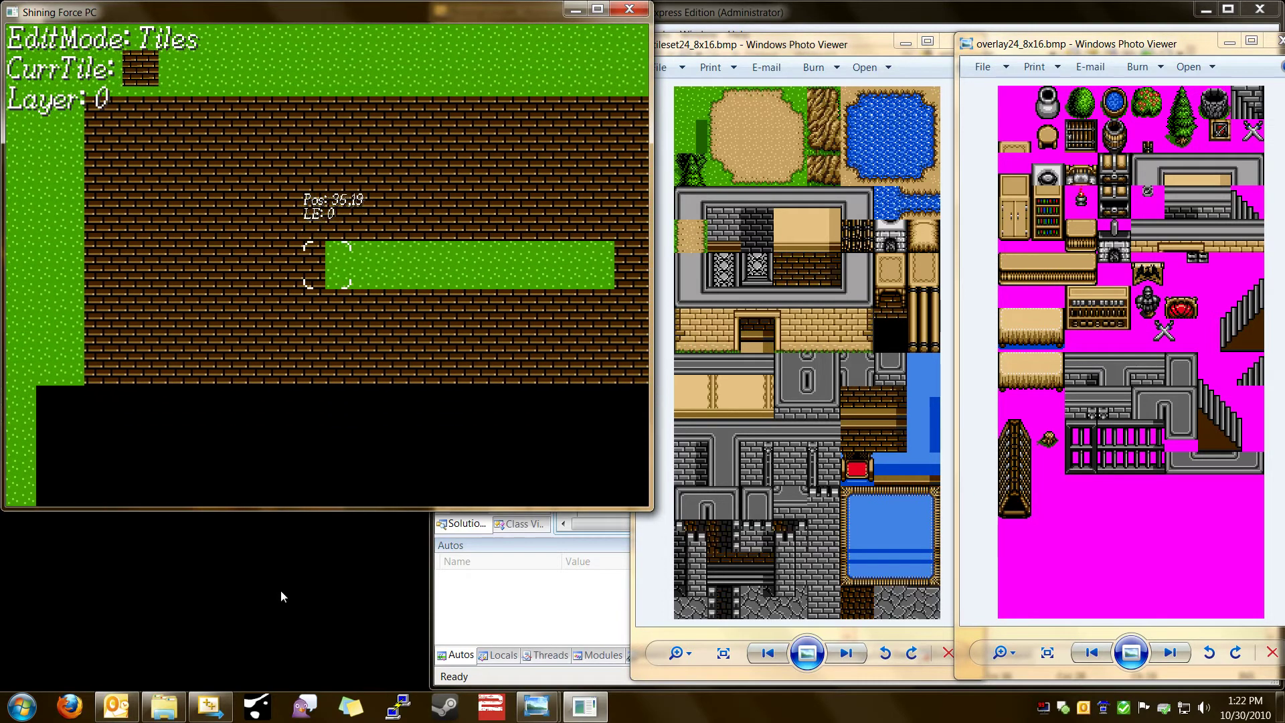
pyautogui.press('Right')
pyautogui.press('Right')
pyautogui.press('Right')
pyautogui.press('Right')
pyautogui.press('Right')
pyautogui.press('Right')
# Pick up the gray brick wall tile at 54,15 inside the barred castle room as the current tile.
pyautogui.press('Up')
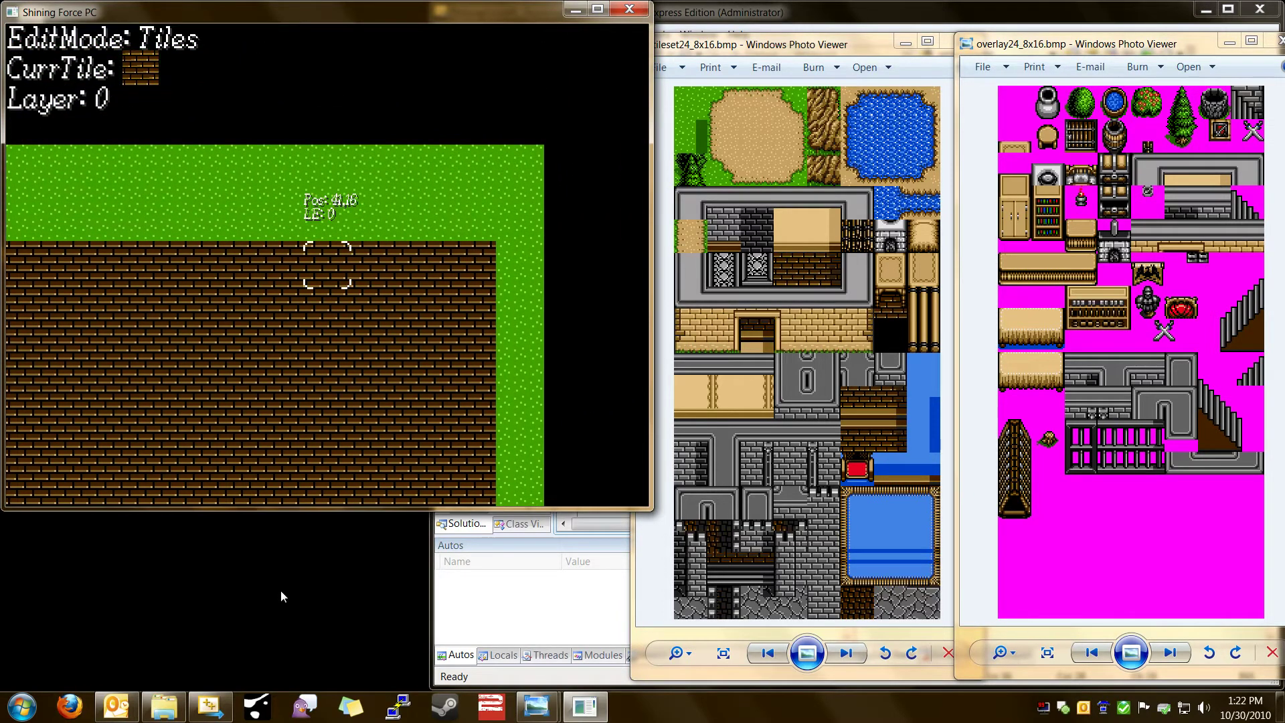
pyautogui.press('Right')
pyautogui.press('Right')
pyautogui.press('Right')
pyautogui.press('Right')
pyautogui.press('Right')
pyautogui.press('Right')
pyautogui.press('Right')
pyautogui.press('Right')
pyautogui.press('Right')
pyautogui.press('Right')
pyautogui.press('Right')
pyautogui.press('Right')
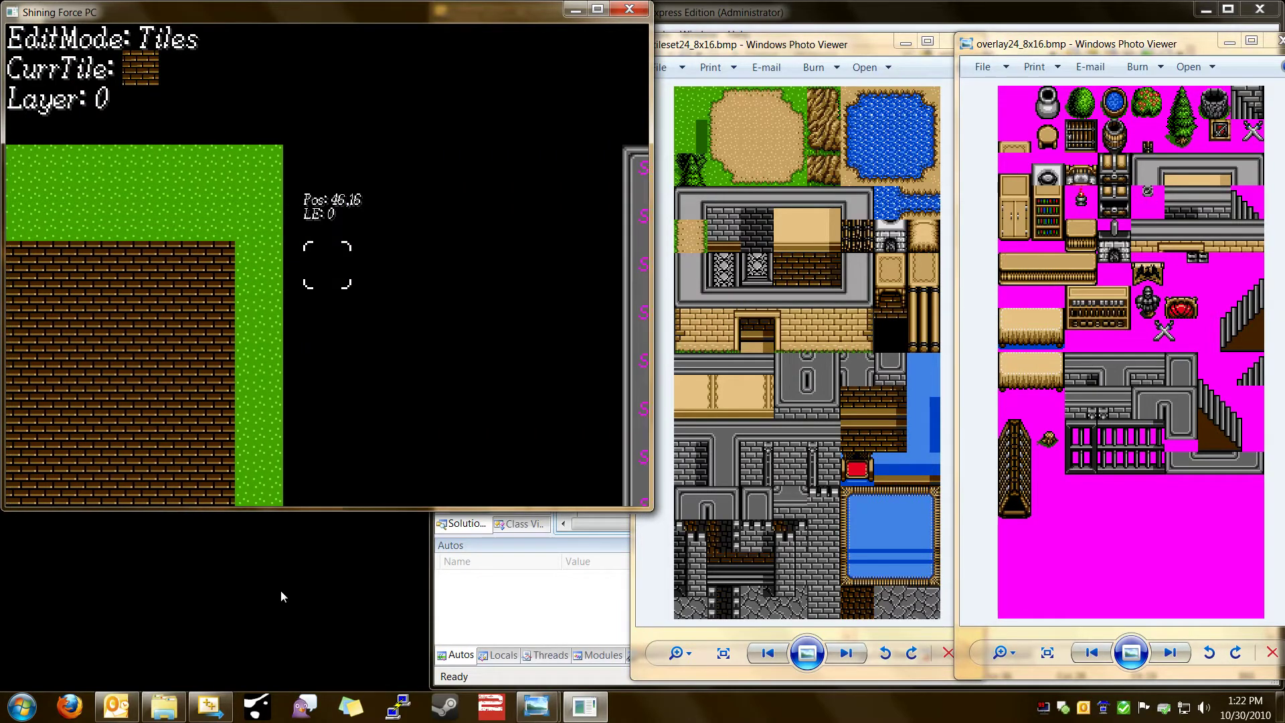
pyautogui.press('Up')
pyautogui.press('c')
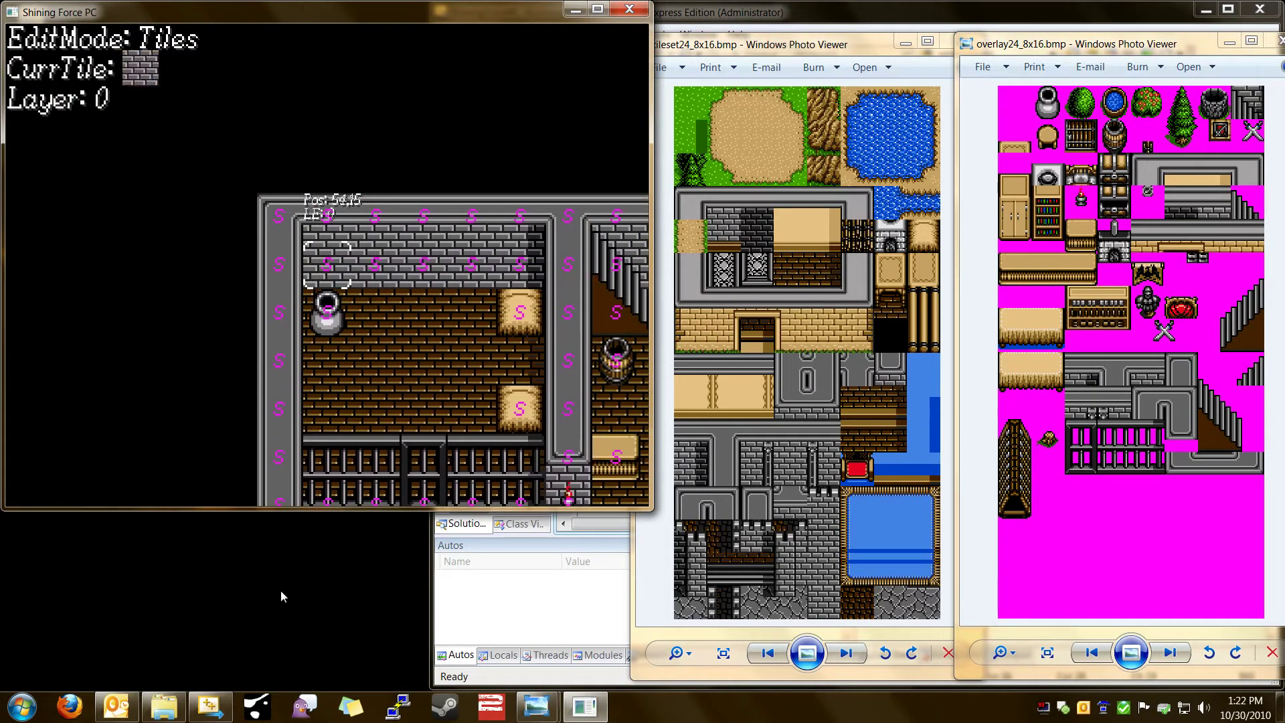
# Place a gray brick wall tile on the grass at 44,15, above the brown floor's eastern end.
pyautogui.press('Left')
pyautogui.press('Left')
pyautogui.press('Left')
pyautogui.press('Left')
pyautogui.press('Left')
pyautogui.press('Left')
pyautogui.press('Left')
pyautogui.press('Left')
pyautogui.press('Left')
pyautogui.press('Left')
pyautogui.press('Left')
pyautogui.press('Left')
pyautogui.press('Left')
pyautogui.press('Left')
pyautogui.press('Left')
pyautogui.press('Left')
pyautogui.press('Left')
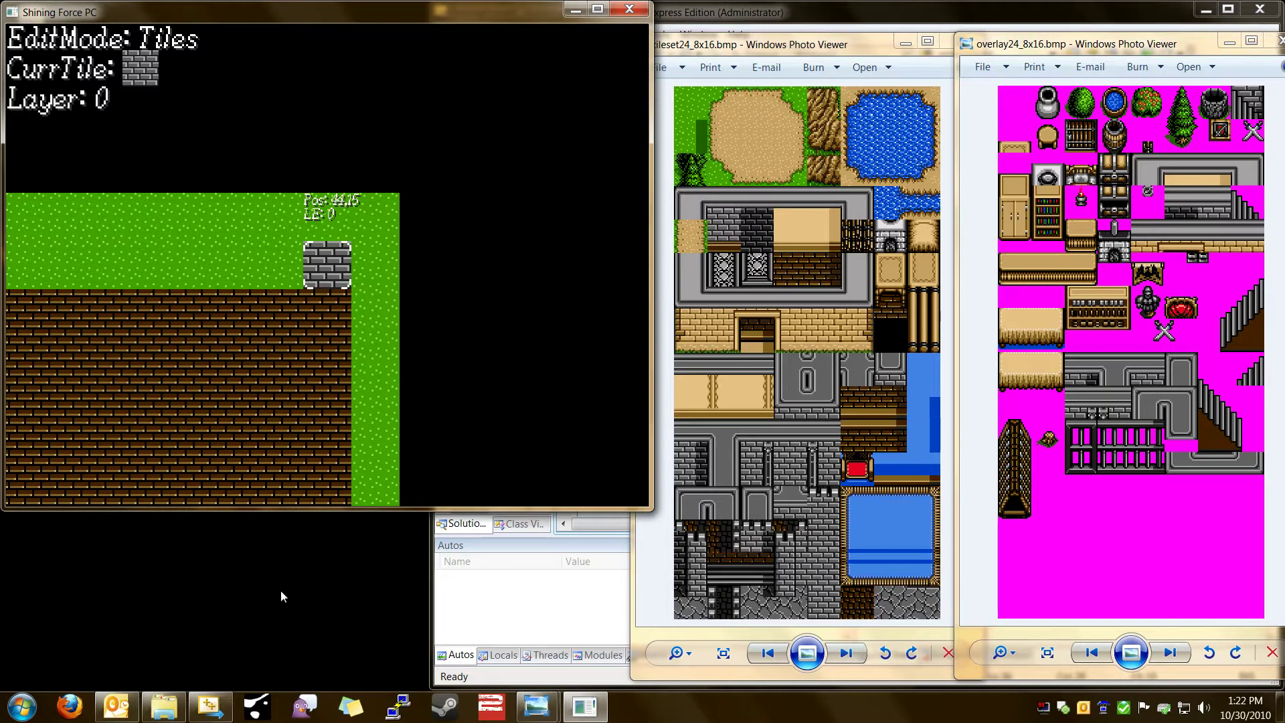
# Paint row 15 with gray brick wall tiles from column 43 westward to column 31.
pyautogui.press('Left')
pyautogui.press('Left')
pyautogui.press('Left')
pyautogui.press('Left')
pyautogui.press('Left')
pyautogui.press('Left')
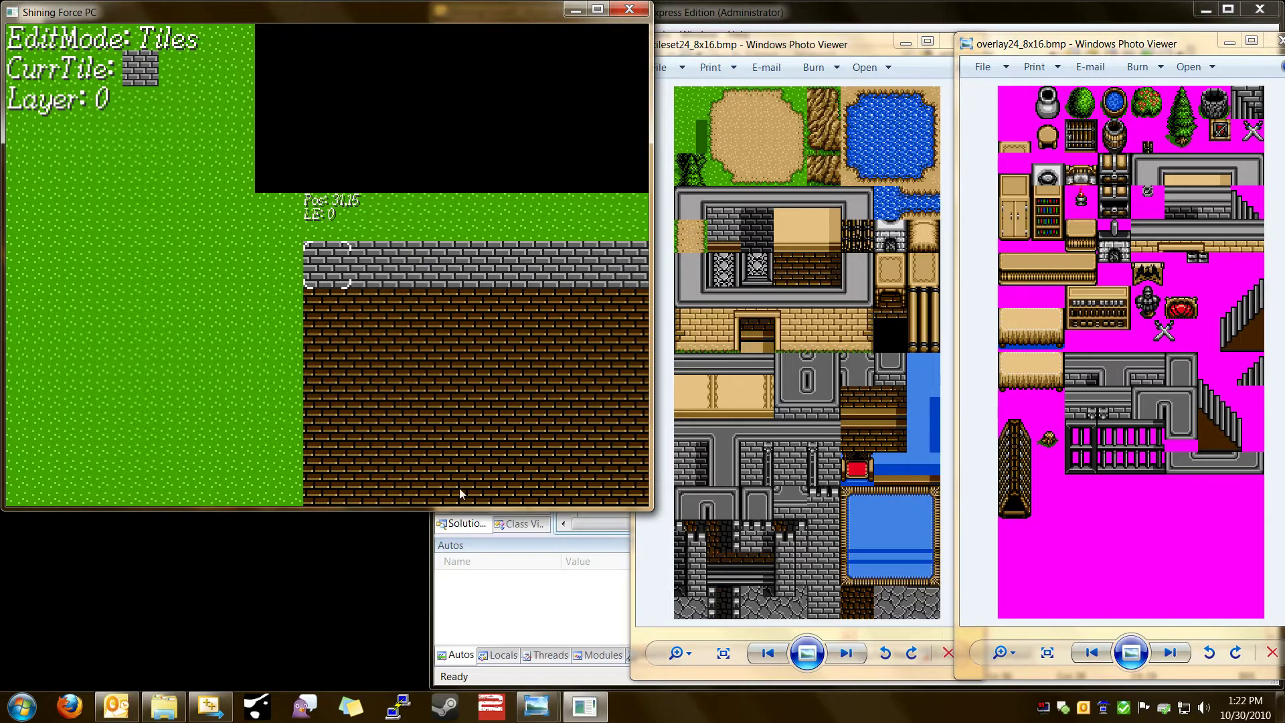
# Choose the gray wall tile with a ledge along its upper edge and paint row 14 from column 31 eastward to column 44.
pyautogui.scroll(-1, 459, 488)
pyautogui.scroll(-1, 793, 478)
pyautogui.press('Up')
pyautogui.press('Right')
pyautogui.press('Right')
pyautogui.press('Right')
pyautogui.press('Right')
pyautogui.press('Right')
pyautogui.press('Right')
pyautogui.press('Right')
pyautogui.press('Right')
pyautogui.press('Right')
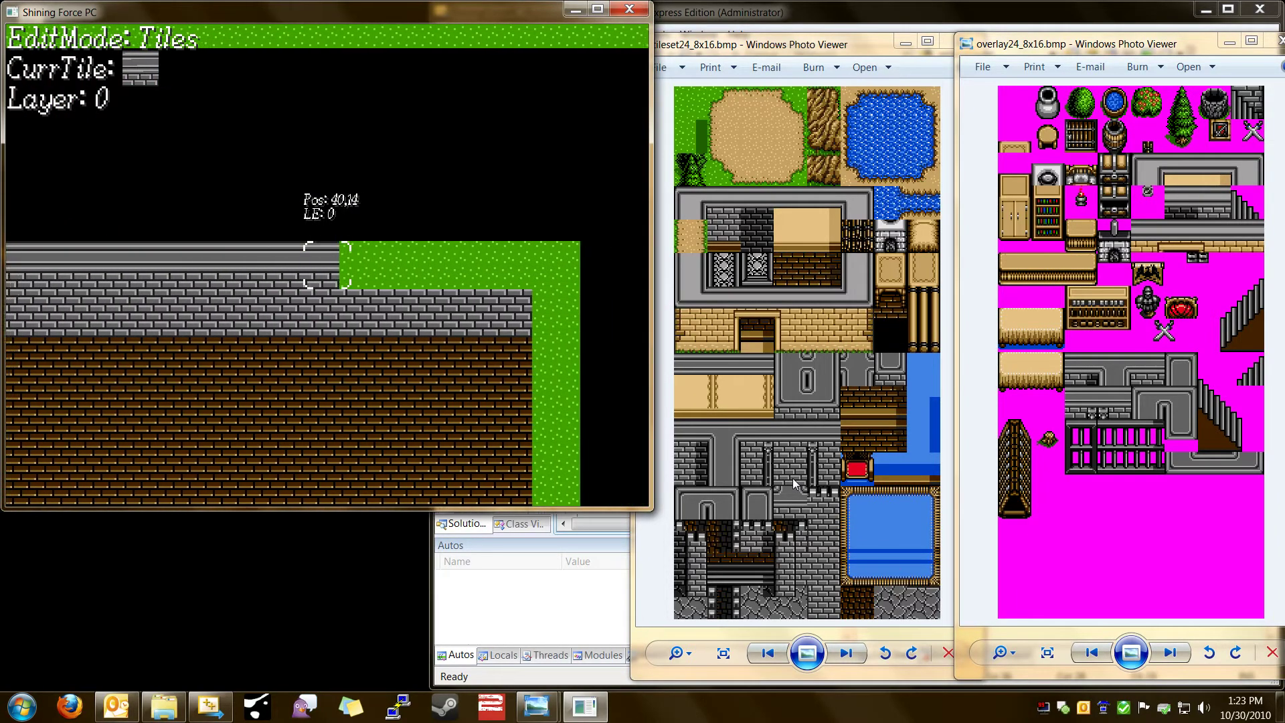
pyautogui.press('Right')
pyautogui.press('Right')
pyautogui.press('Right')
pyautogui.press('Right')
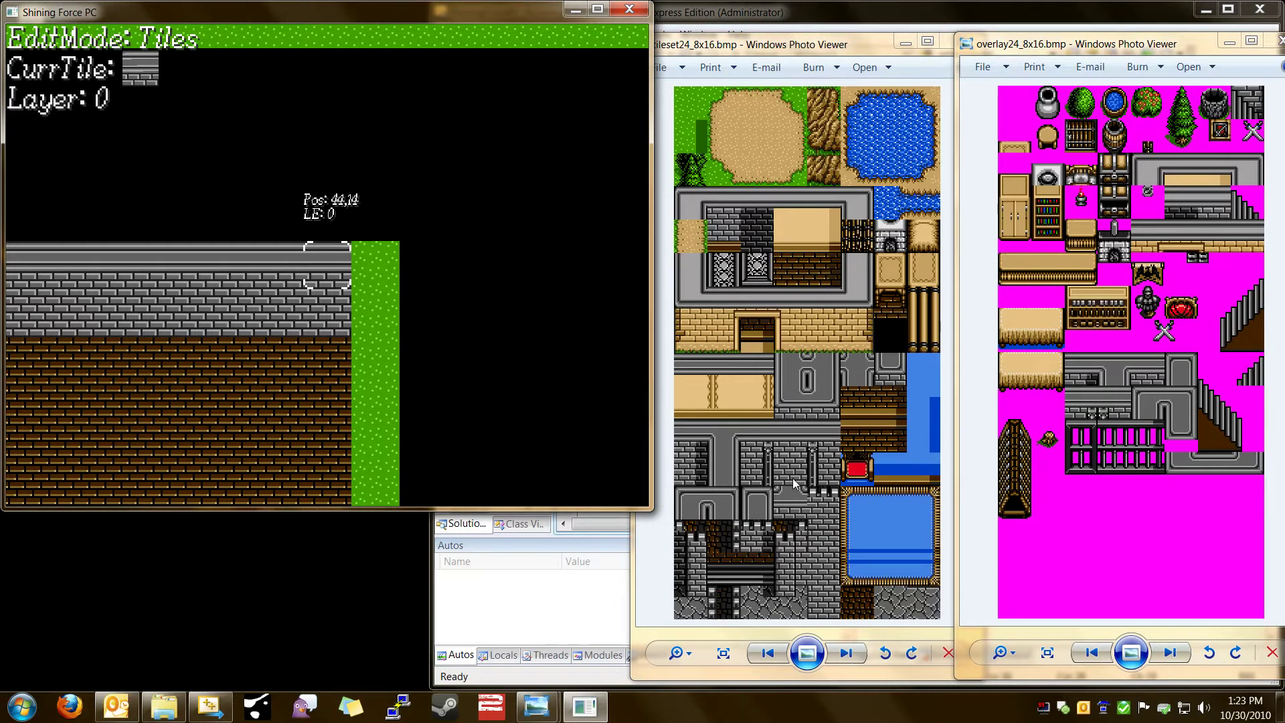
# Replace the wall tile at 44,14 with the ledge tile that has a shaded lower-right corner.
pyautogui.press('pagedown')
pyautogui.press('pagedown')
pyautogui.press('pagedown')
pyautogui.press('pagedown')
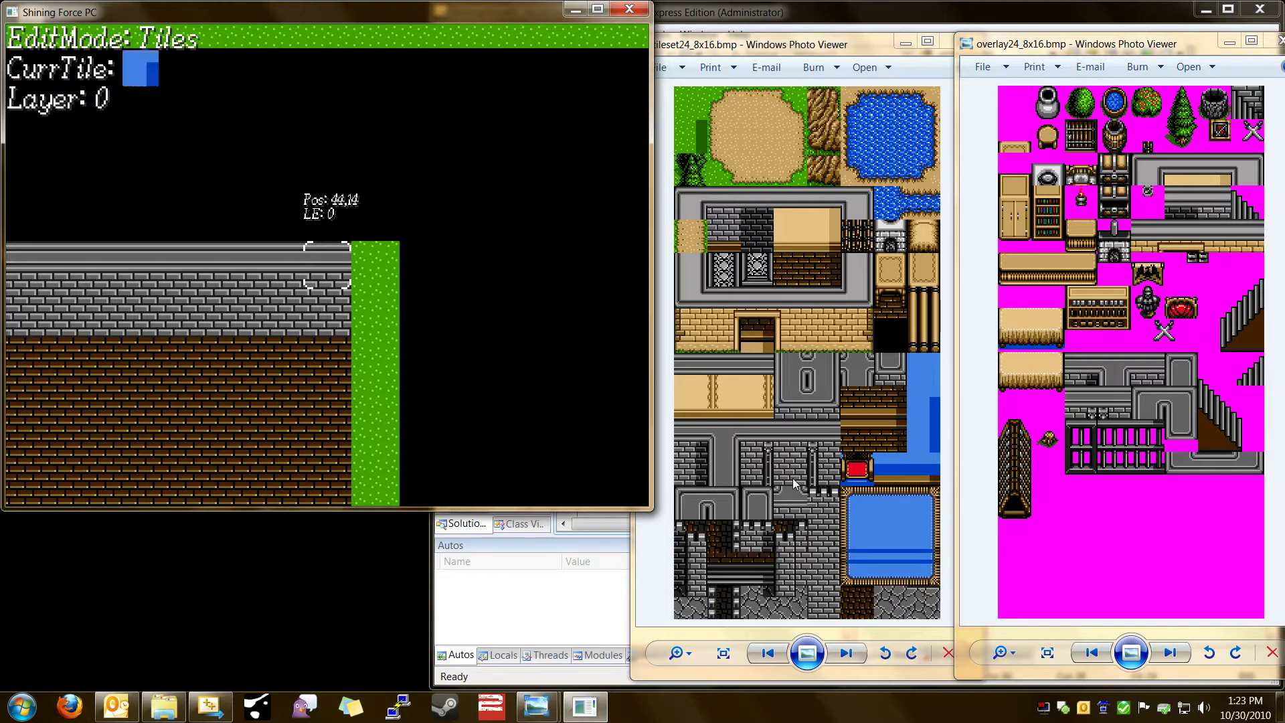
pyautogui.press('pageup')
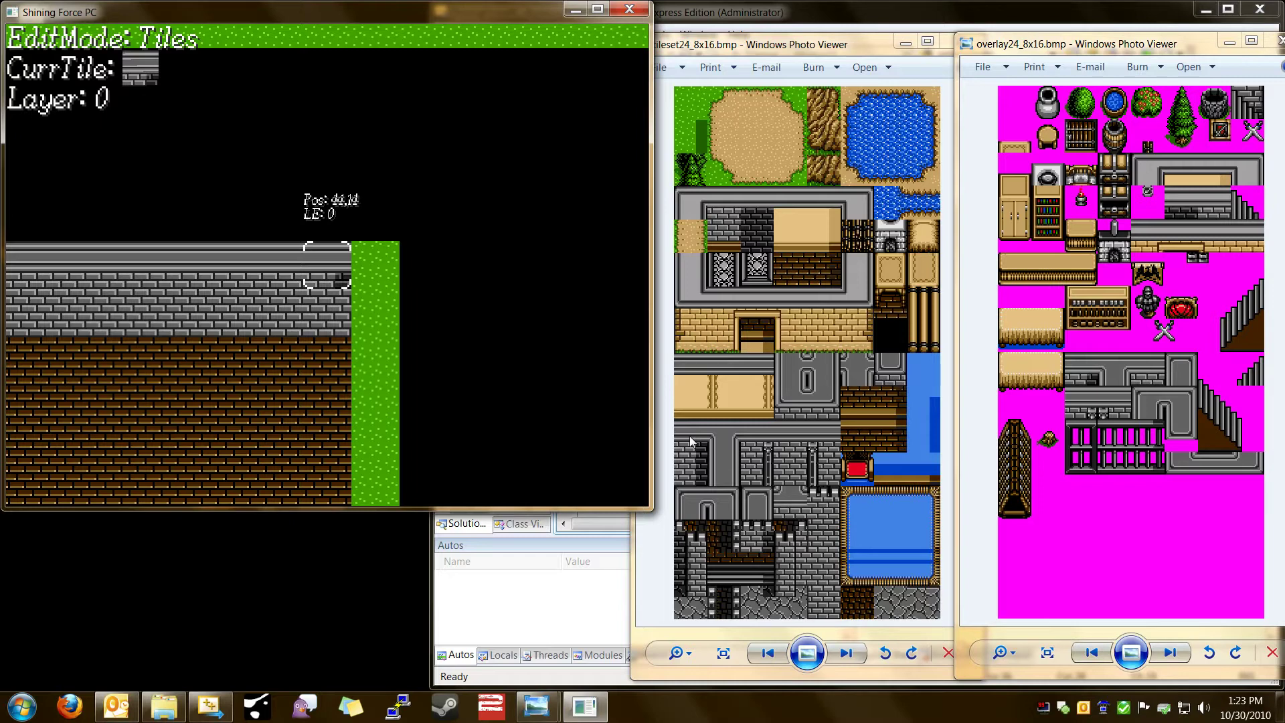
# Replace the wall tile at 44,15 with the gray brick tile shaded along its right edge.
pyautogui.press('pagedown')
pyautogui.press('pageup')
pyautogui.press('pagedown')
pyautogui.press('Down')
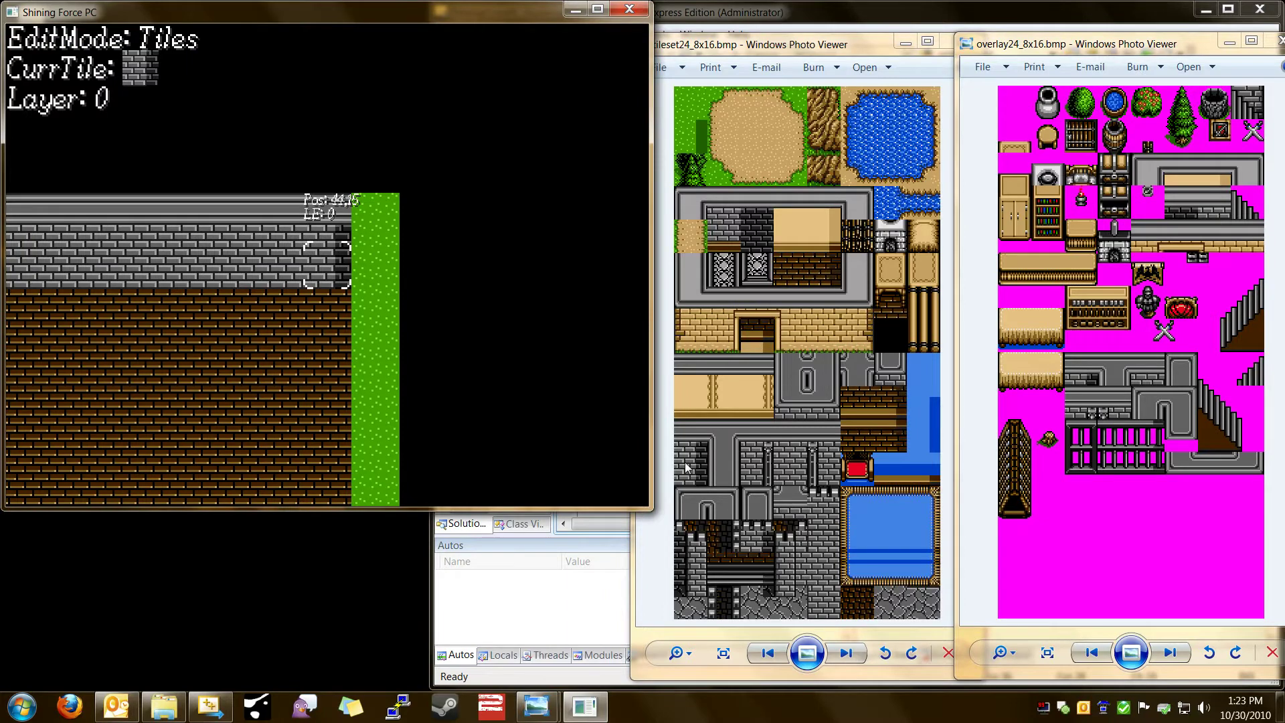
# Choose the gray upper-left wall corner tile and place it at 30,14.
pyautogui.press('pagedown')
pyautogui.press('Left')
pyautogui.press('Left')
pyautogui.press('Left')
pyautogui.press('Left')
pyautogui.press('Left')
pyautogui.press('Left')
pyautogui.press('Left')
pyautogui.press('Left')
pyautogui.press('Left')
pyautogui.press('Left')
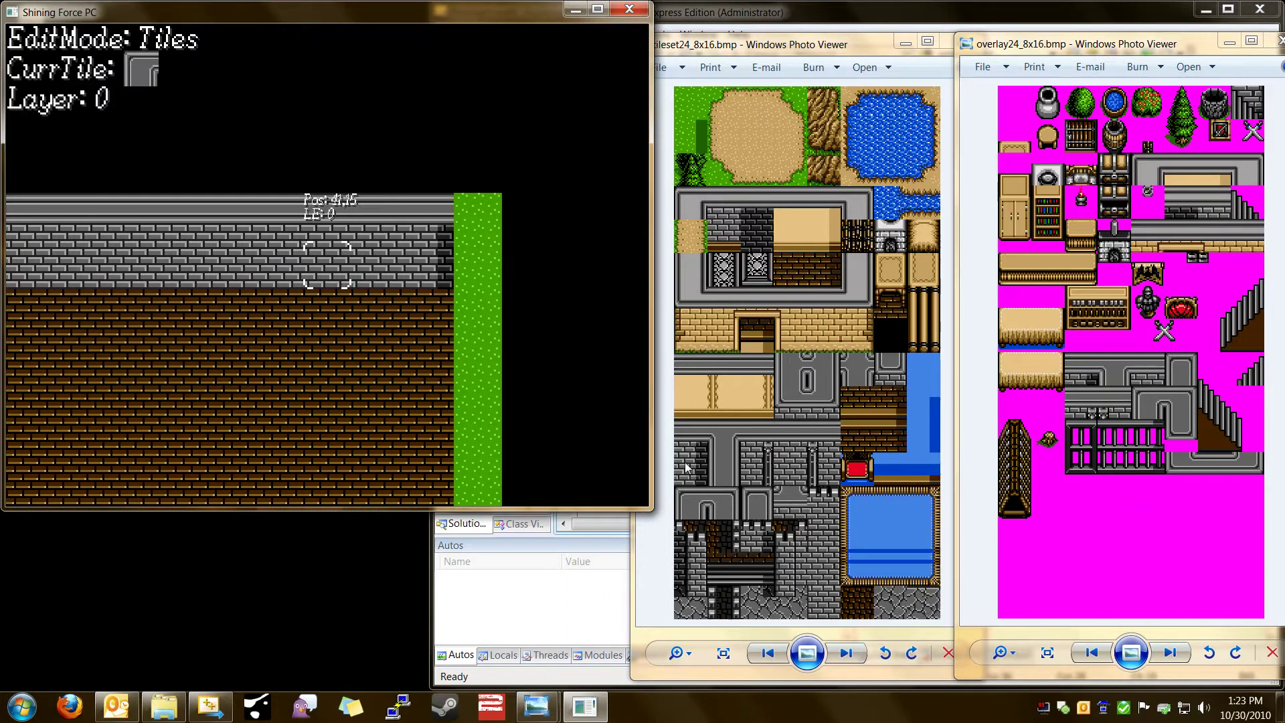
pyautogui.press('Left')
pyautogui.press('Up')
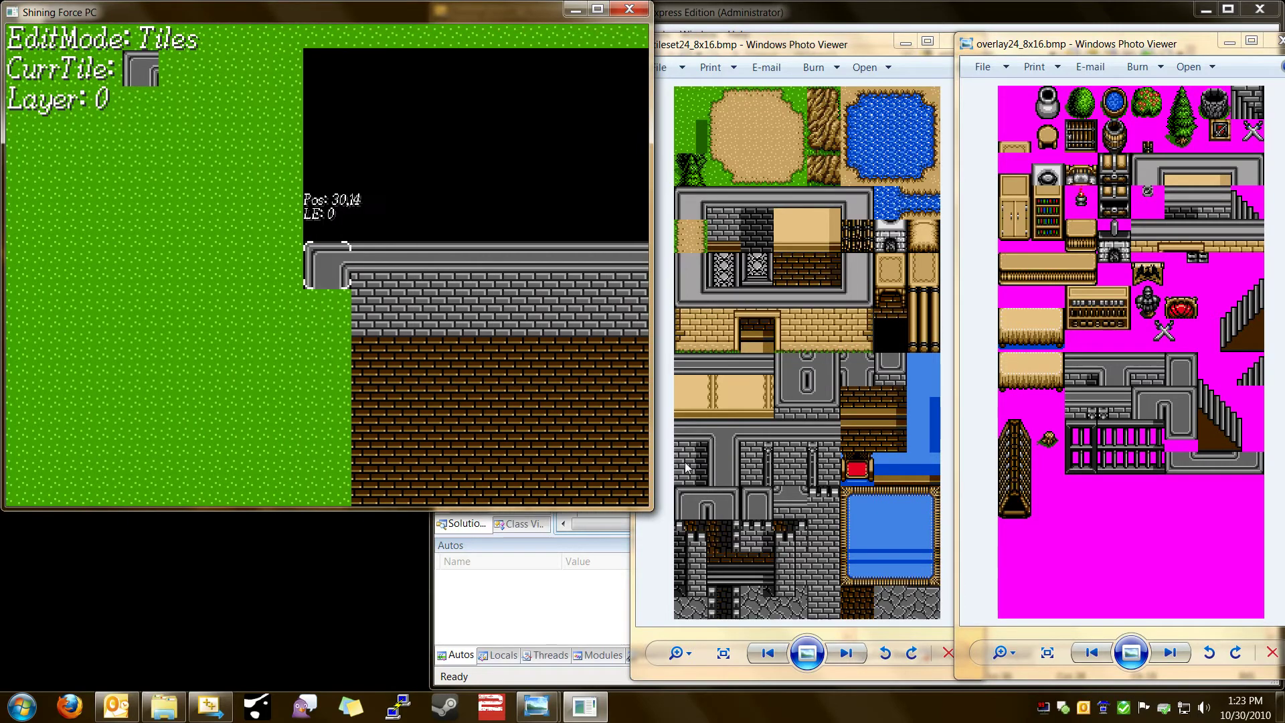
# Place the gray upper-right wall corner tile at 45,14.
pyautogui.press('Right')
pyautogui.press('Right')
pyautogui.press('Right')
pyautogui.press('Right')
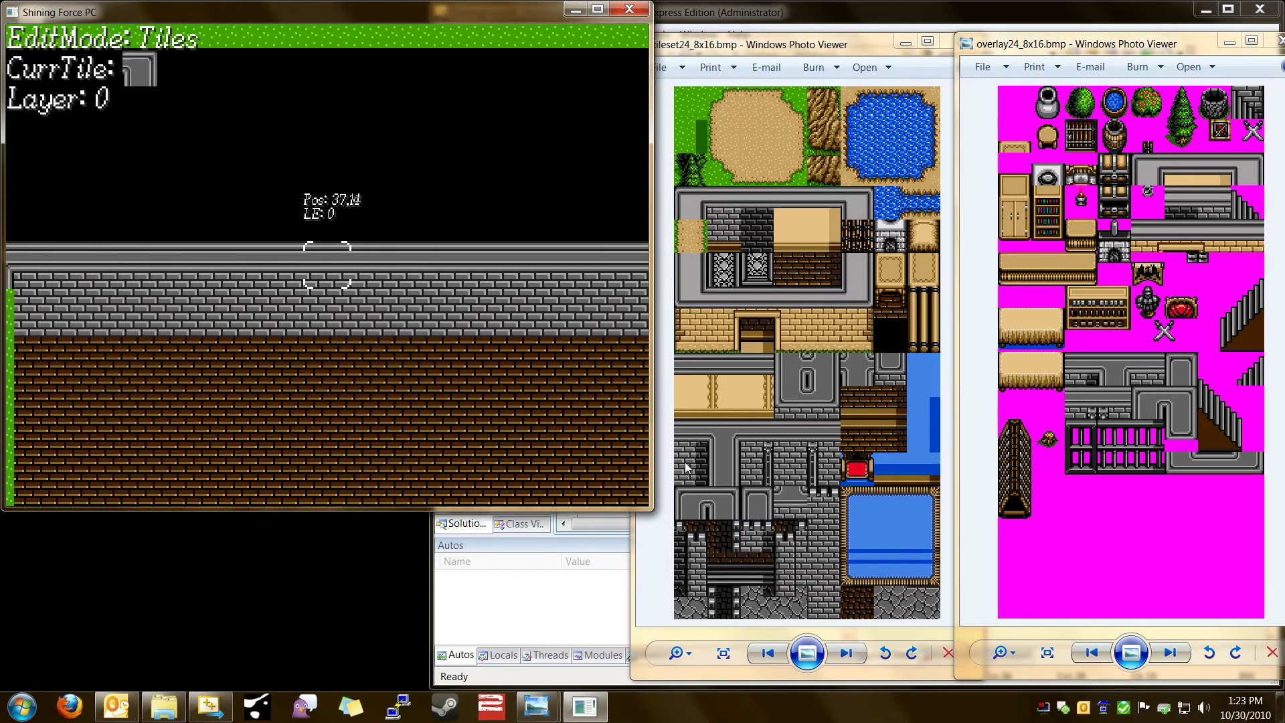
pyautogui.press('Right')
pyautogui.press('Right')
pyautogui.press('Right')
pyautogui.press('Right')
pyautogui.press('Right')
pyautogui.press('Right')
pyautogui.press('Right')
pyautogui.press('Right')
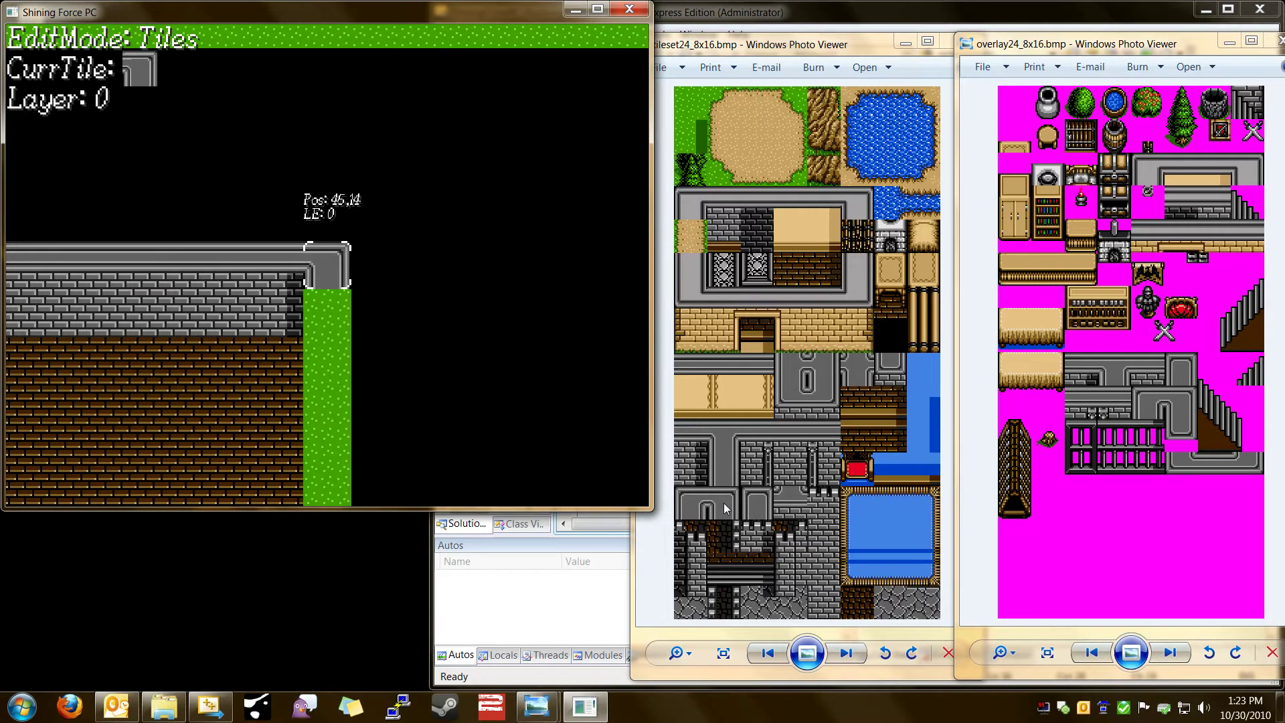
# Choose the vertical gray wall tile and paint it down column 45 from row 15 to row 21.
pyautogui.press('s')
pyautogui.press('Down')
pyautogui.press('space')
pyautogui.press('Down')
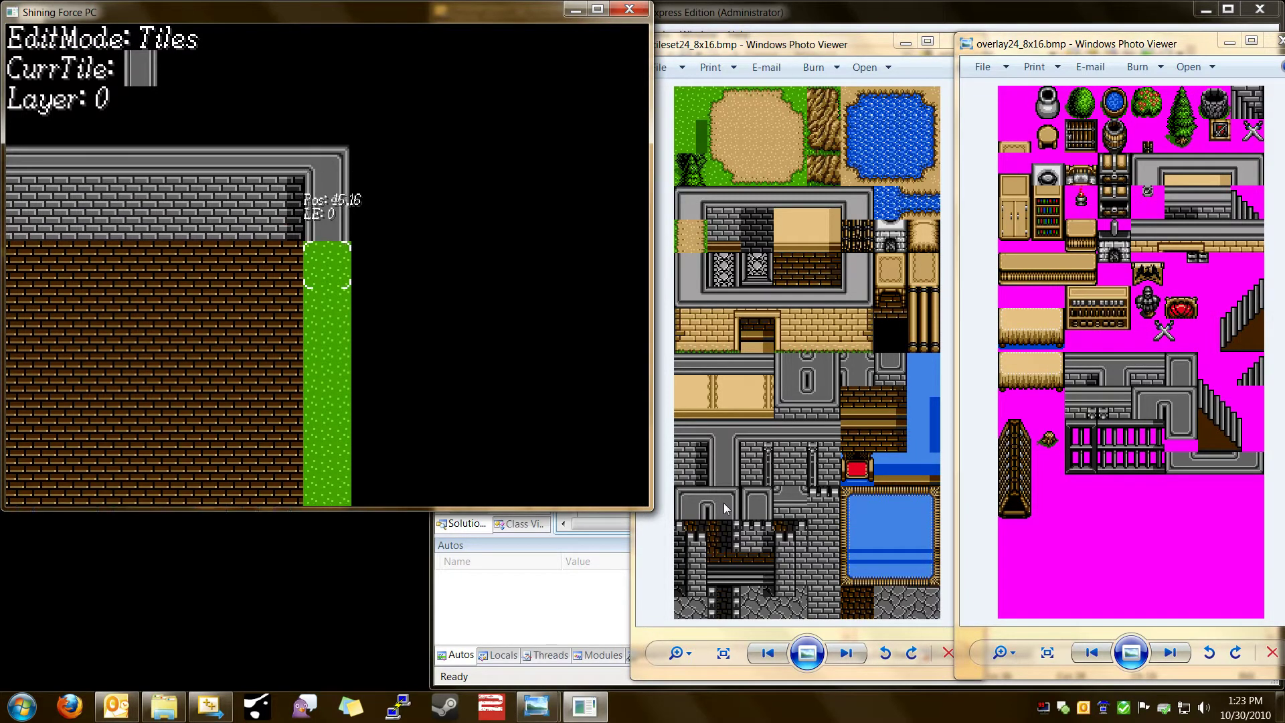
pyautogui.press('space')
pyautogui.press('Down')
pyautogui.press('space')
pyautogui.press('Down')
pyautogui.press('space')
pyautogui.press('Down')
pyautogui.press('space')
pyautogui.press('Down')
pyautogui.press('space')
pyautogui.press('Down')
pyautogui.press('space')
# Paint the vertical gray wall tile along column 30 from row 21 up to row 15.
pyautogui.press('Left')
pyautogui.press('Left')
pyautogui.press('Left')
pyautogui.press('Left')
pyautogui.press('Left')
pyautogui.press('Left')
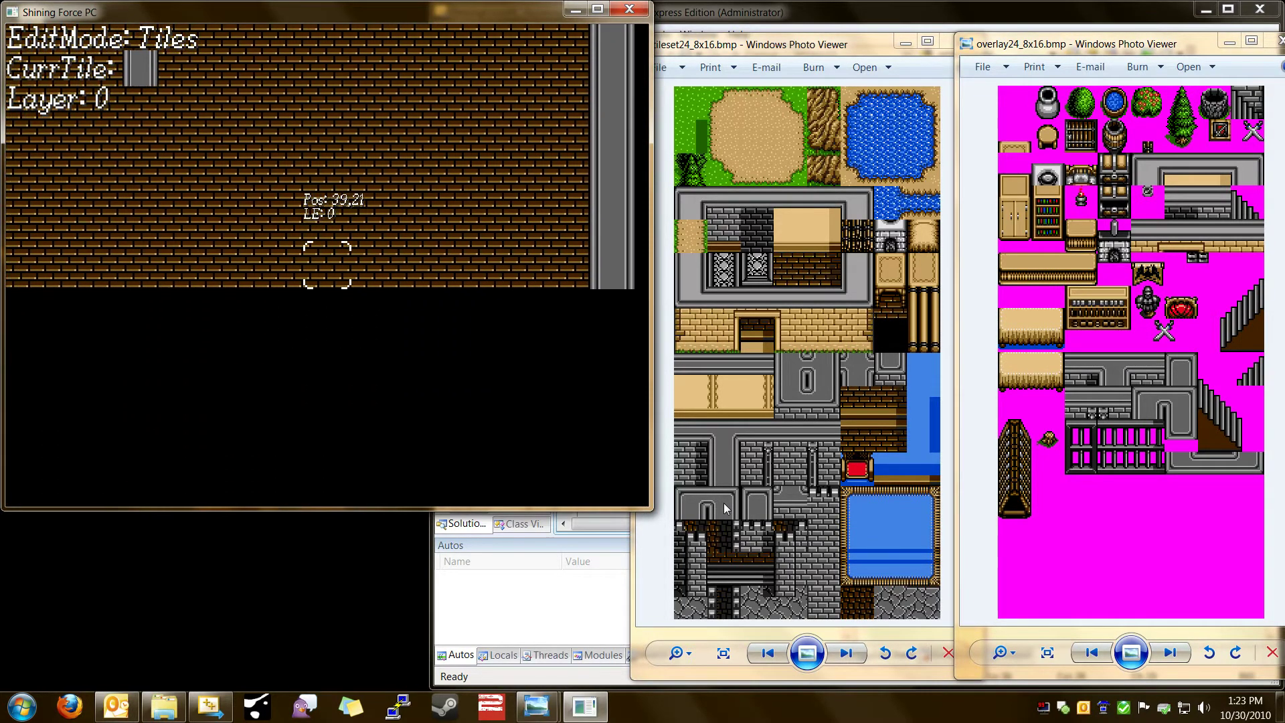
pyautogui.press('Left')
pyautogui.press('Left')
pyautogui.press('Left')
pyautogui.press('Left')
pyautogui.press('Left')
pyautogui.press('Left')
pyautogui.press('Left')
pyautogui.press('Left')
pyautogui.press('Left')
pyautogui.press('space')
pyautogui.press('Up')
pyautogui.press('space')
pyautogui.press('Up')
pyautogui.press('space')
pyautogui.press('Up')
pyautogui.press('space')
pyautogui.press('Up')
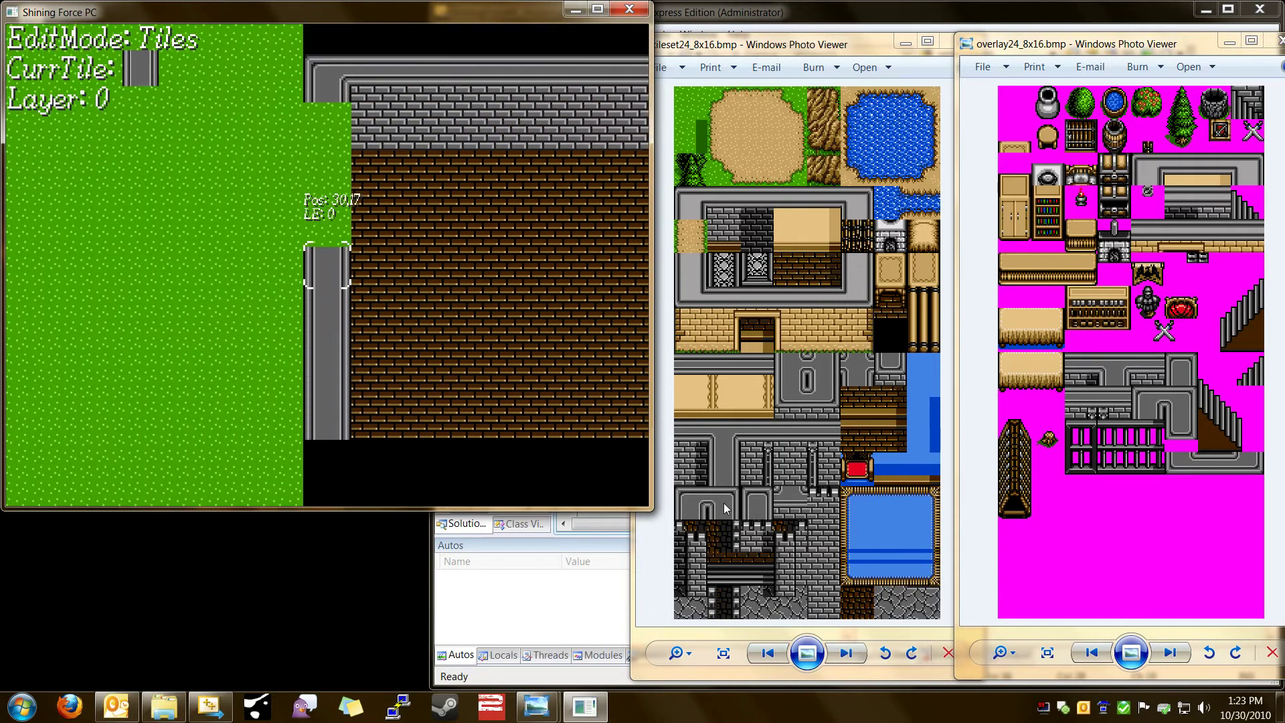
pyautogui.press('space')
pyautogui.press('Up')
pyautogui.press('space')
pyautogui.press('Up')
pyautogui.press('space')
# Examine the bottom wall of the existing jail room around rows 21 and 22, east of the new room.
pyautogui.press('Down')
pyautogui.press('Down')
pyautogui.press('Down')
pyautogui.press('Down')
pyautogui.press('Down')
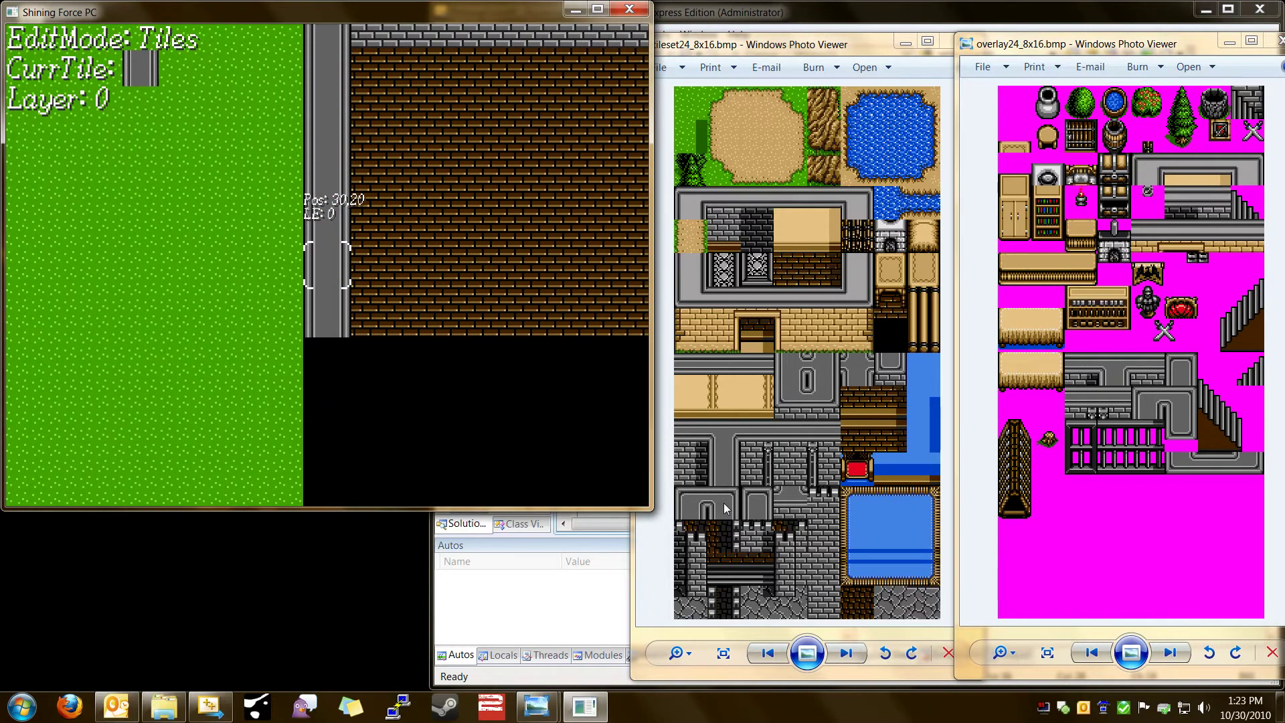
pyautogui.press('Down')
pyautogui.press('Right')
pyautogui.press('Right')
pyautogui.press('Right')
pyautogui.press('Right')
pyautogui.press('Right')
pyautogui.press('Right')
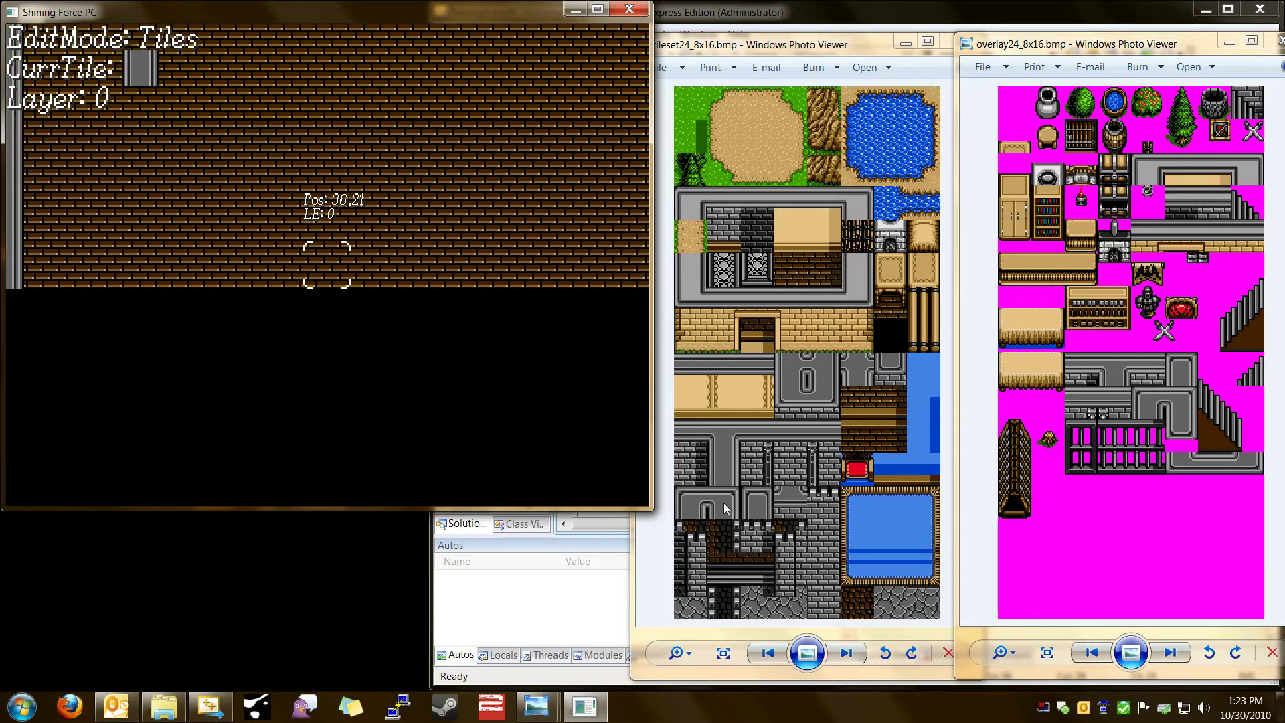
pyautogui.press('Right')
pyautogui.press('Right')
pyautogui.press('Right')
pyautogui.press('Right')
pyautogui.press('Right')
pyautogui.press('Right')
pyautogui.press('Right')
pyautogui.press('Right')
pyautogui.press('Right')
pyautogui.press('Right')
pyautogui.press('Right')
pyautogui.press('Right')
pyautogui.press('Right')
pyautogui.press('Right')
pyautogui.press('Right')
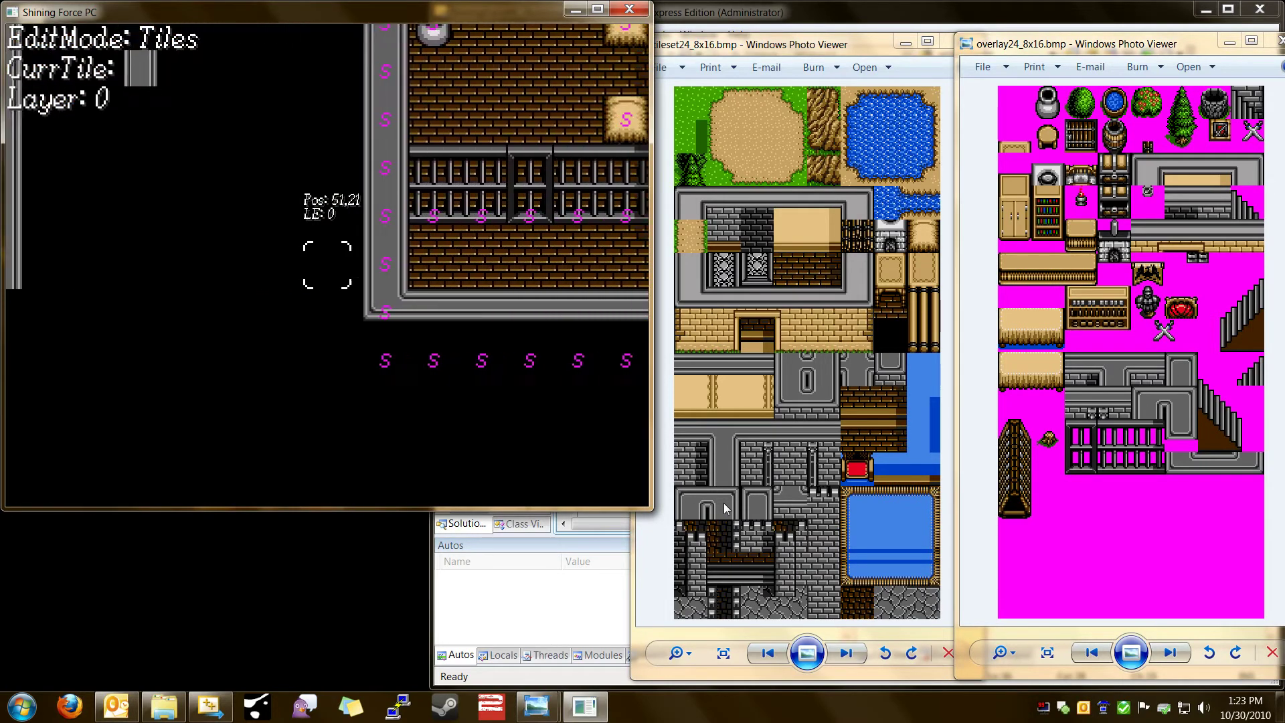
pyautogui.press('Right')
pyautogui.press('Right')
pyautogui.press('Down')
pyautogui.press('Right')
pyautogui.press('Right')
pyautogui.press('Right')
pyautogui.press('Right')
pyautogui.press('Right')
pyautogui.press('Right')
pyautogui.press('Right')
pyautogui.press('Right')
pyautogui.press('Right')
pyautogui.press('Right')
pyautogui.press('Right')
pyautogui.press('Right')
pyautogui.press('Right')
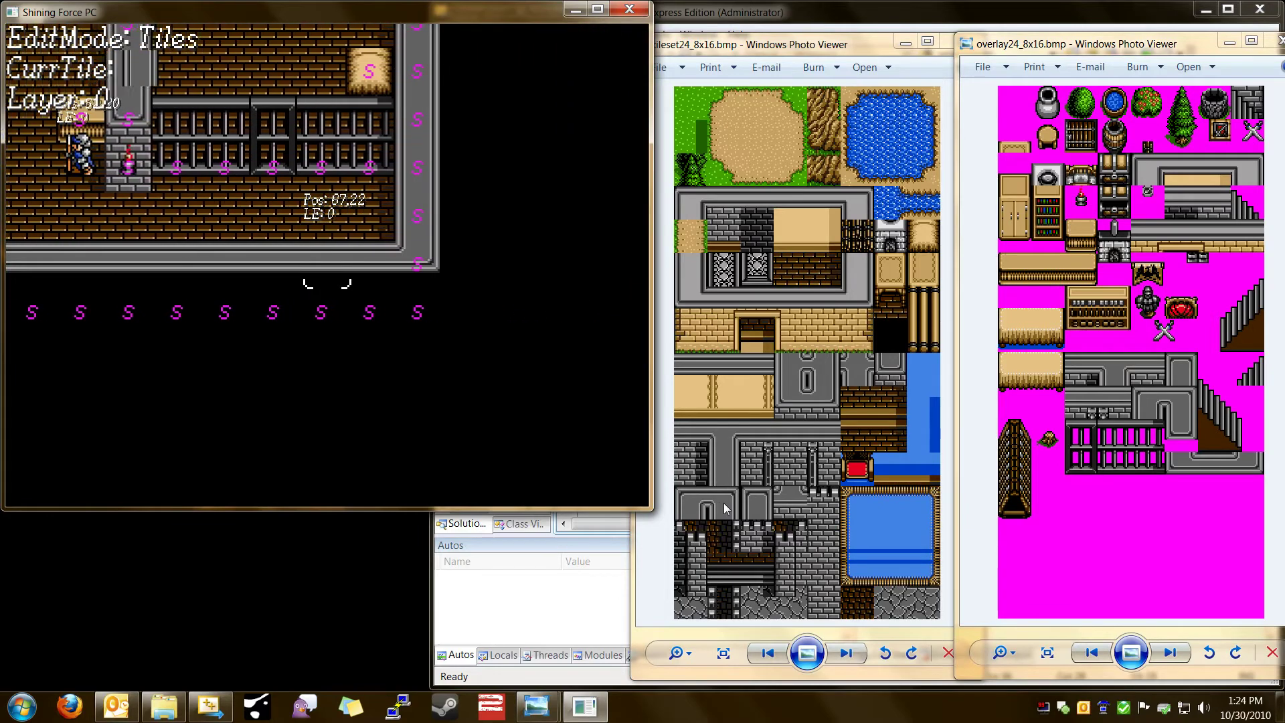
pyautogui.press('Left')
pyautogui.press('Left')
pyautogui.press('Left')
pyautogui.press('Left')
pyautogui.press('Left')
pyautogui.press('Left')
pyautogui.press('Left')
pyautogui.press('Left')
pyautogui.press('Left')
pyautogui.press('Left')
pyautogui.press('Left')
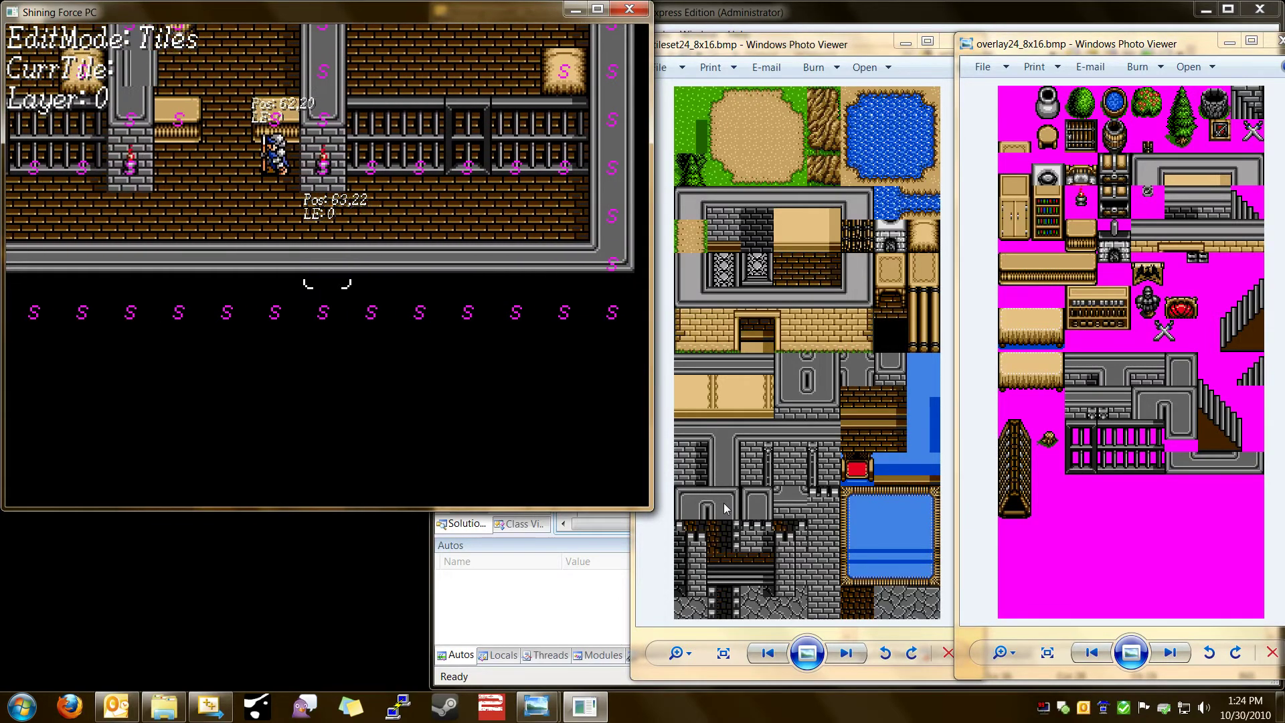
pyautogui.press('Up')
pyautogui.press('Left')
pyautogui.press('Left')
pyautogui.press('Left')
pyautogui.press('Left')
pyautogui.press('Left')
pyautogui.press('Left')
pyautogui.press('Left')
pyautogui.press('Left')
pyautogui.press('Left')
pyautogui.press('Left')
pyautogui.press('Left')
pyautogui.press('Left')
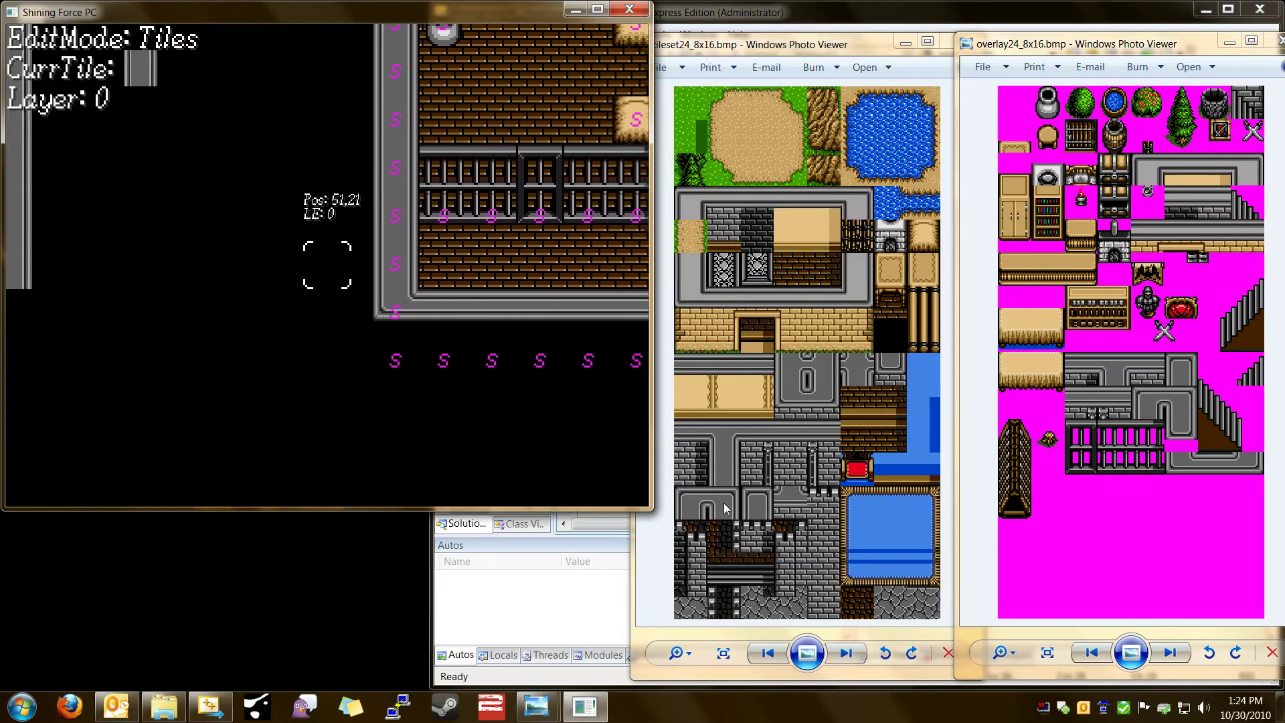
# Return to the new room's brick floor at 40,18 and switch tile editing to layer 1.
pyautogui.press('Up')
pyautogui.press('Up')
pyautogui.press('Up')
pyautogui.press('Left')
pyautogui.press('Left')
pyautogui.press('Left')
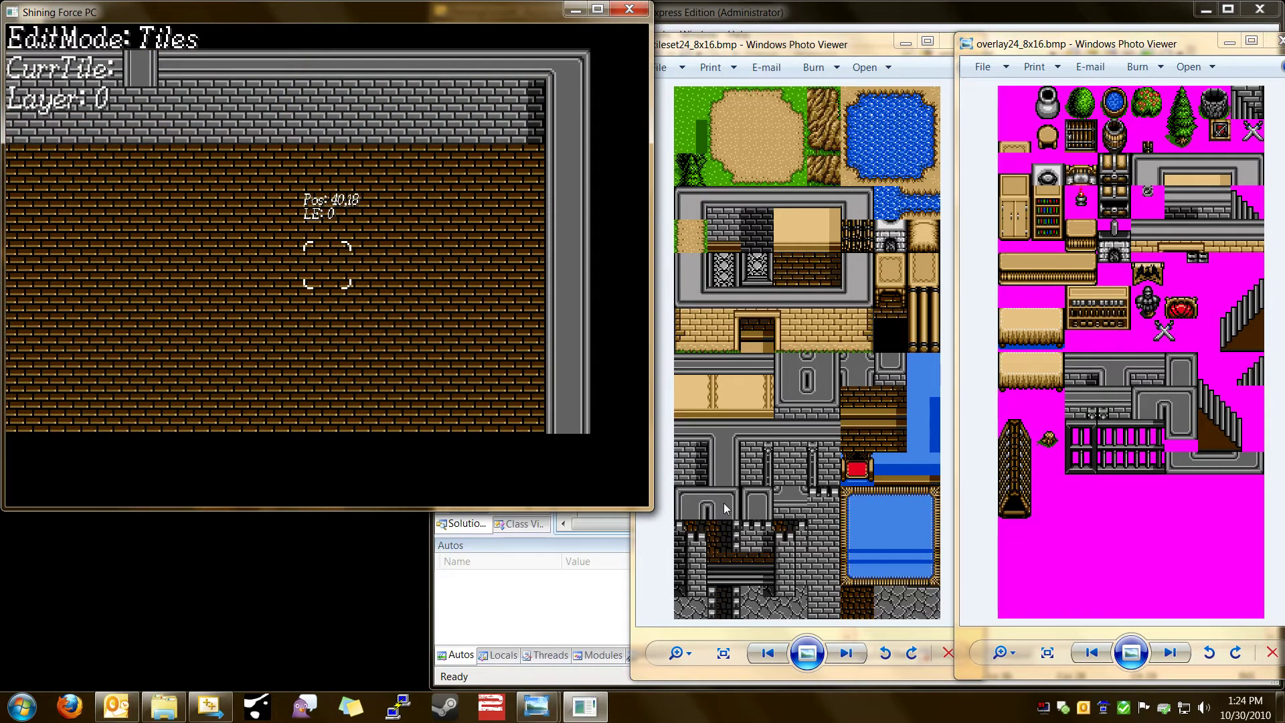
pyautogui.press('l')
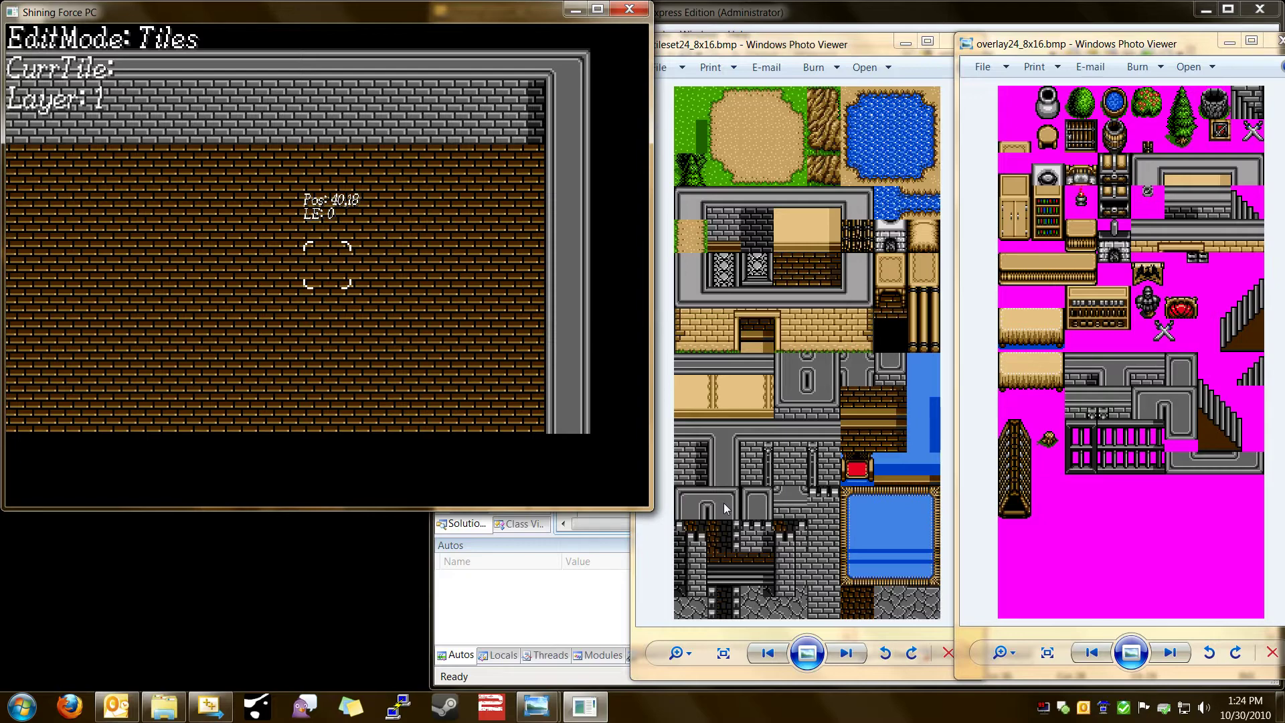
# Examine the western part of the new room's floor and upper wall with layer 1 active.
pyautogui.press('Left')
pyautogui.press('Left')
pyautogui.press('Left')
pyautogui.press('Left')
pyautogui.press('Left')
pyautogui.press('Left')
pyautogui.press('Left')
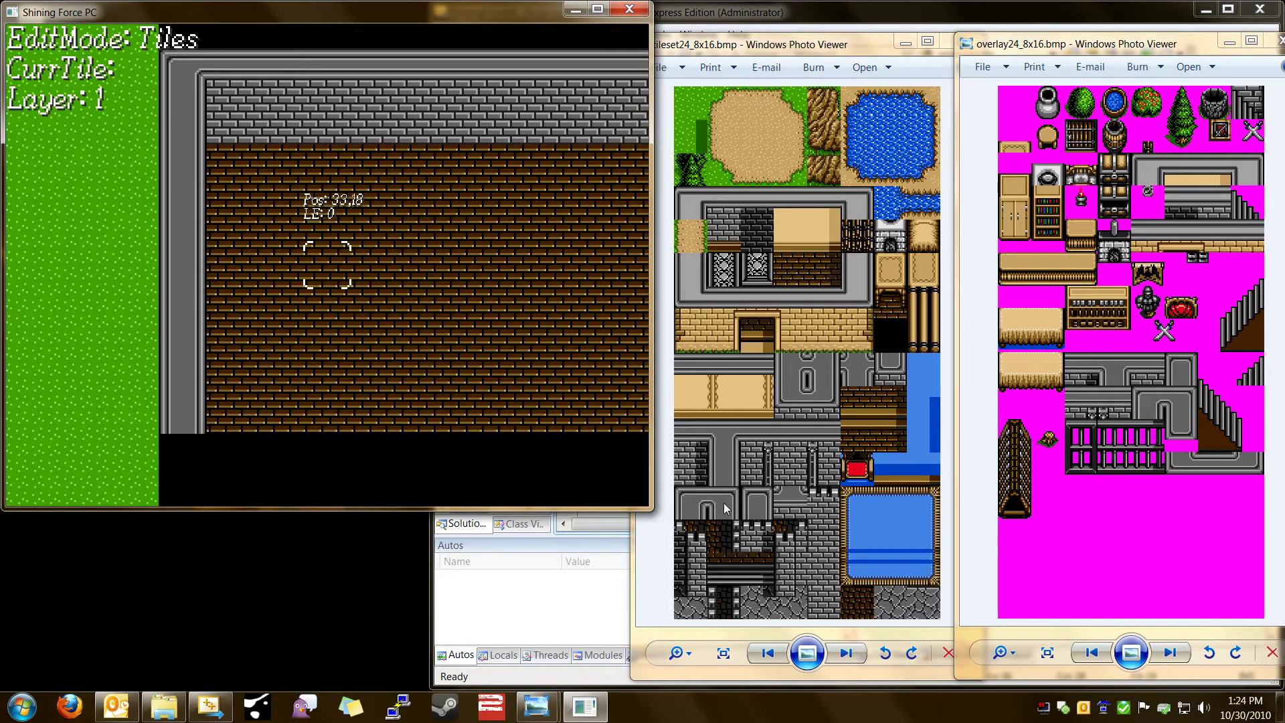
pyautogui.press('Left')
pyautogui.press('Left')
pyautogui.press('Up')
pyautogui.press('Up')
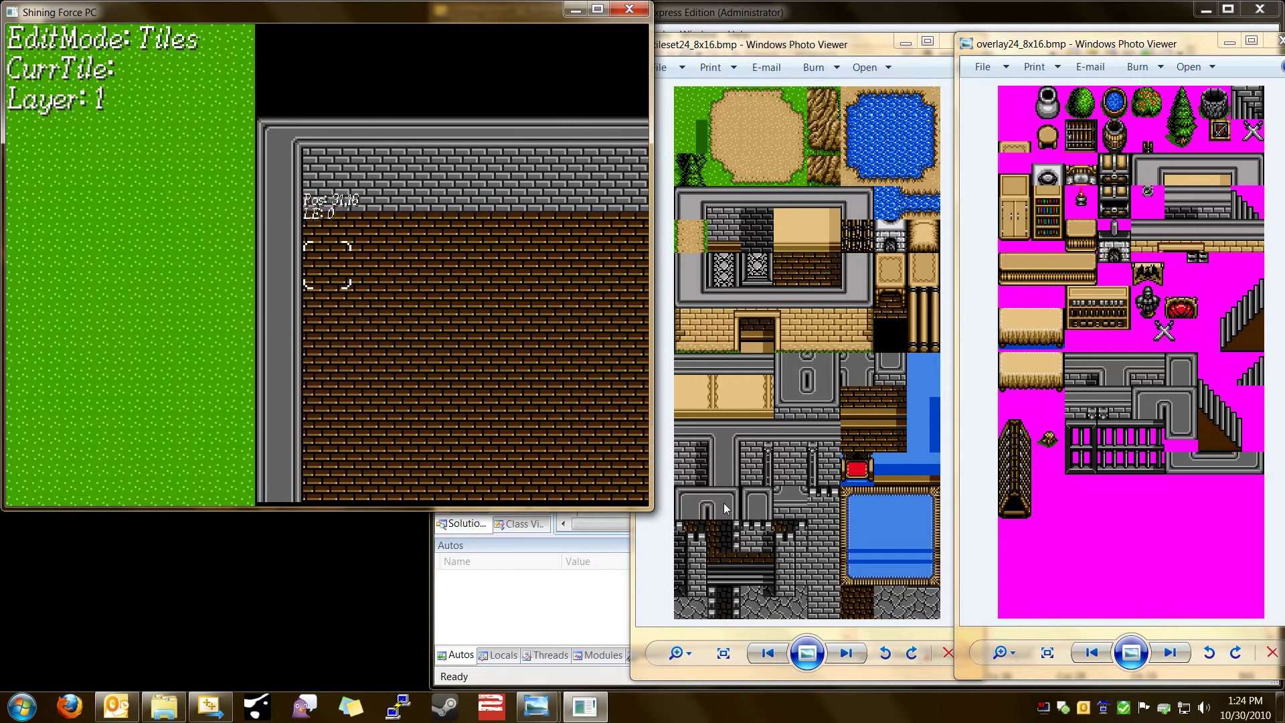
pyautogui.press('Right')
pyautogui.press('Right')
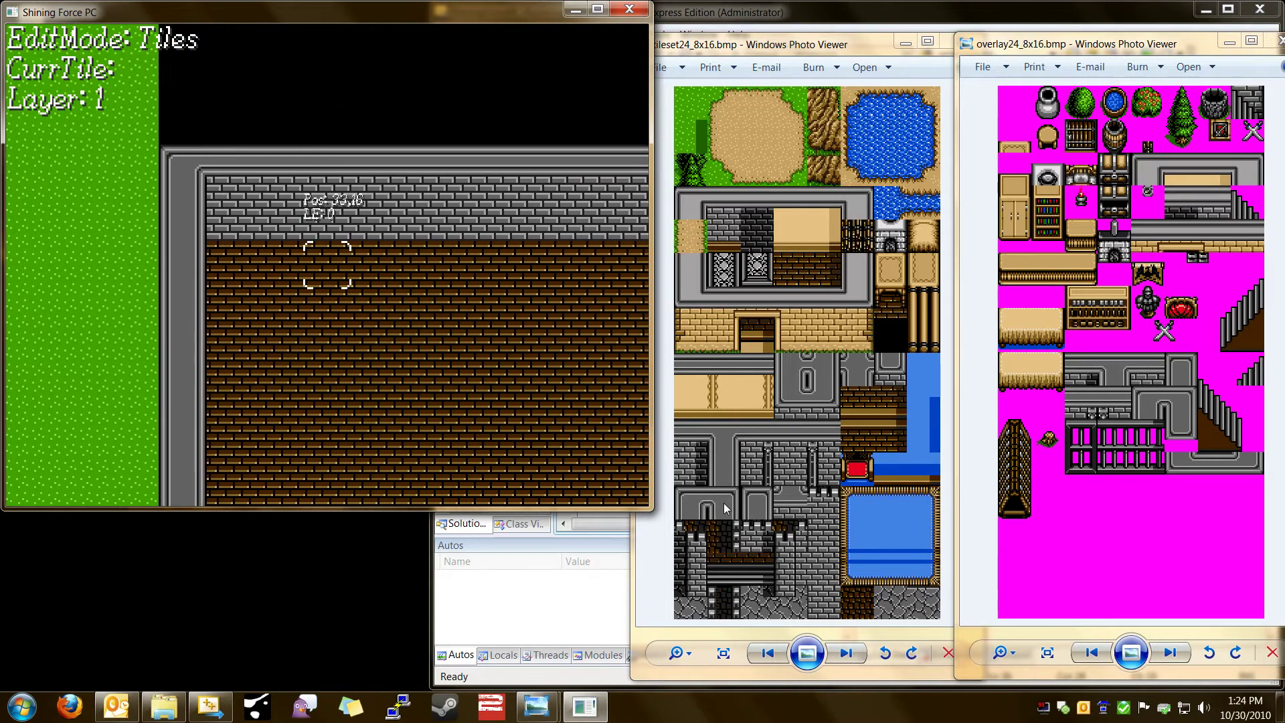
pyautogui.press('Right')
pyautogui.press('Right')
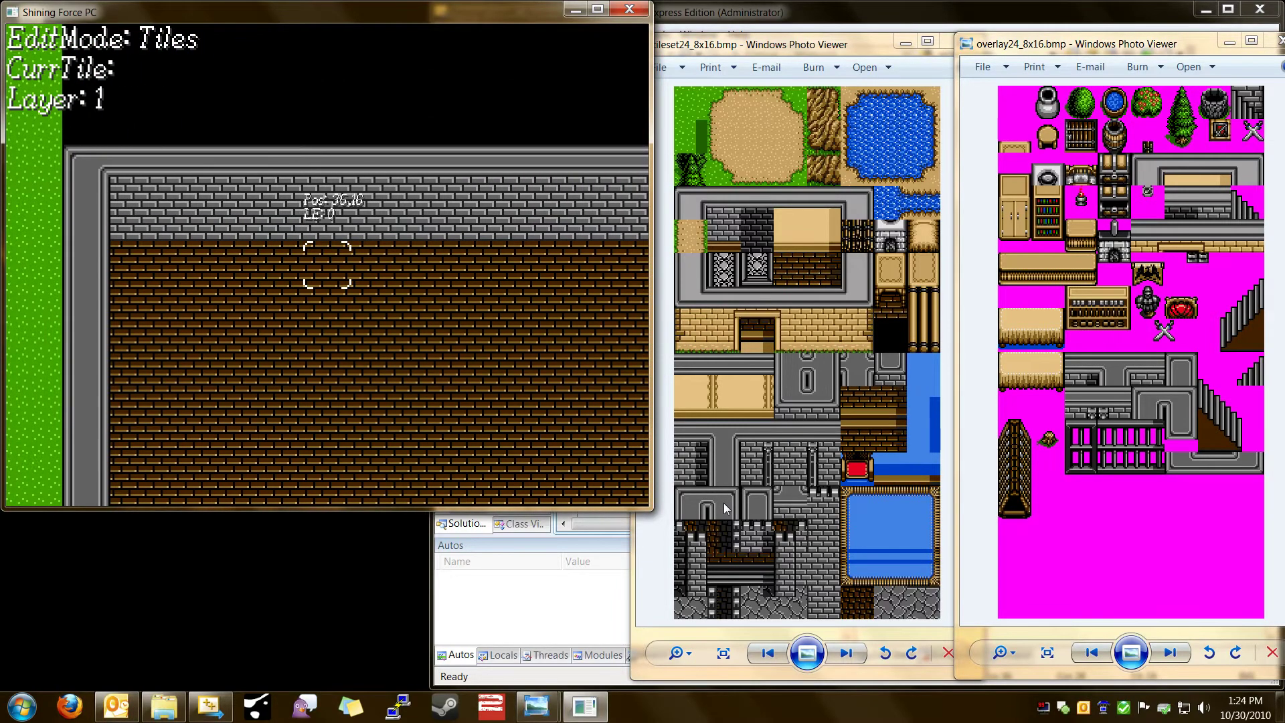
pyautogui.press('Down')
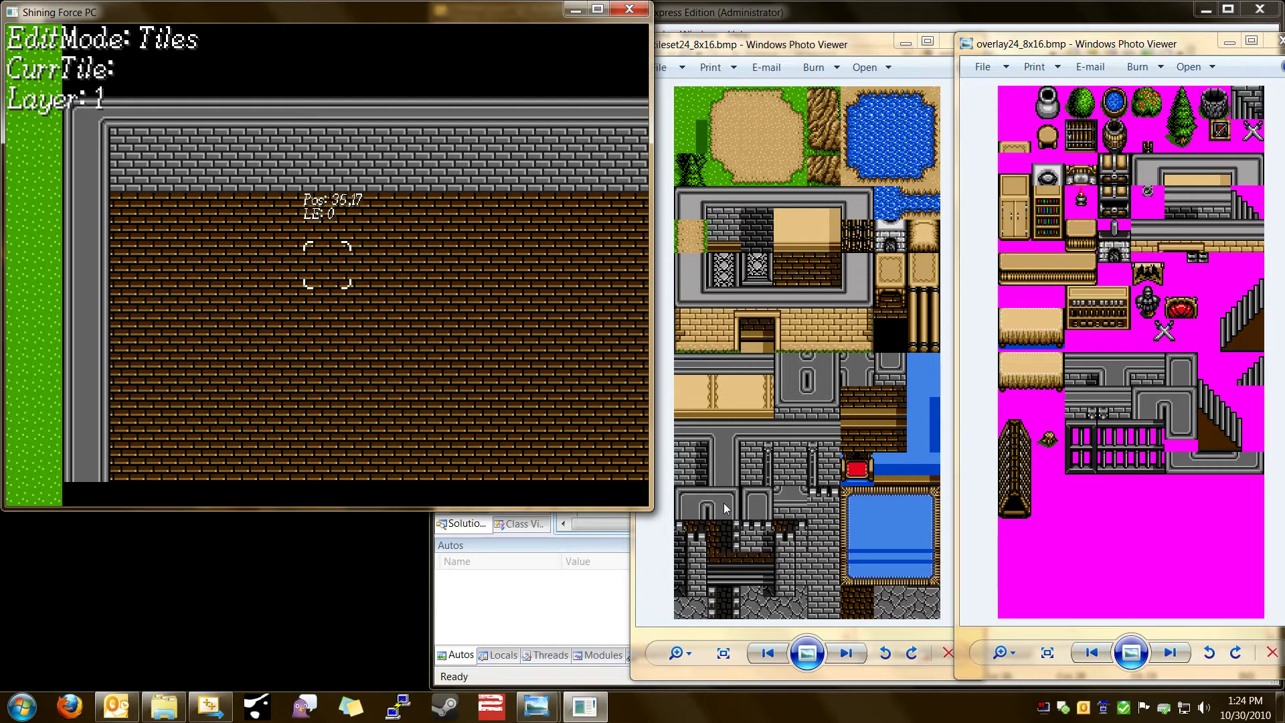
# Switch tile editing to layer 2 and go to the jail room's lower-left wall at 54,22.
pyautogui.press('2')
pyautogui.press('Down')
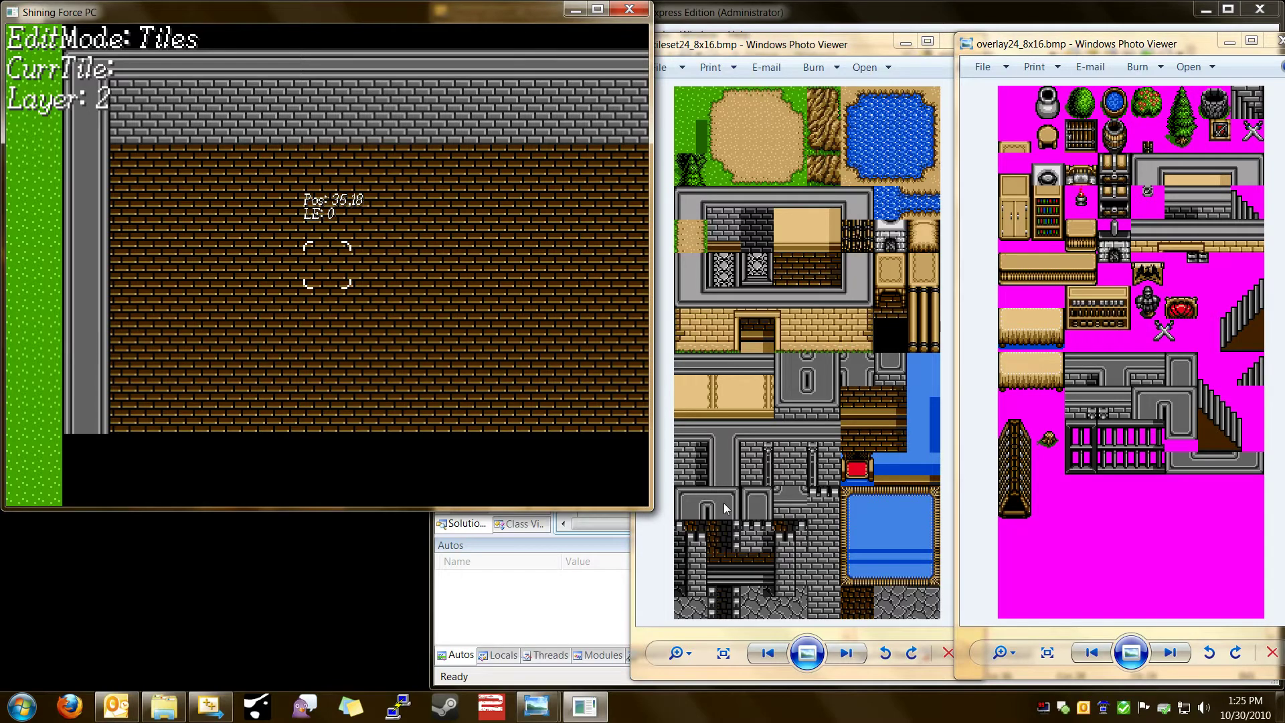
pyautogui.press('Right')
pyautogui.press('Right')
pyautogui.press('Right')
pyautogui.press('Right')
pyautogui.press('Right')
pyautogui.press('Right')
pyautogui.press('Right')
pyautogui.press('Right')
pyautogui.press('Right')
pyautogui.press('Right')
pyautogui.press('Right')
pyautogui.press('Right')
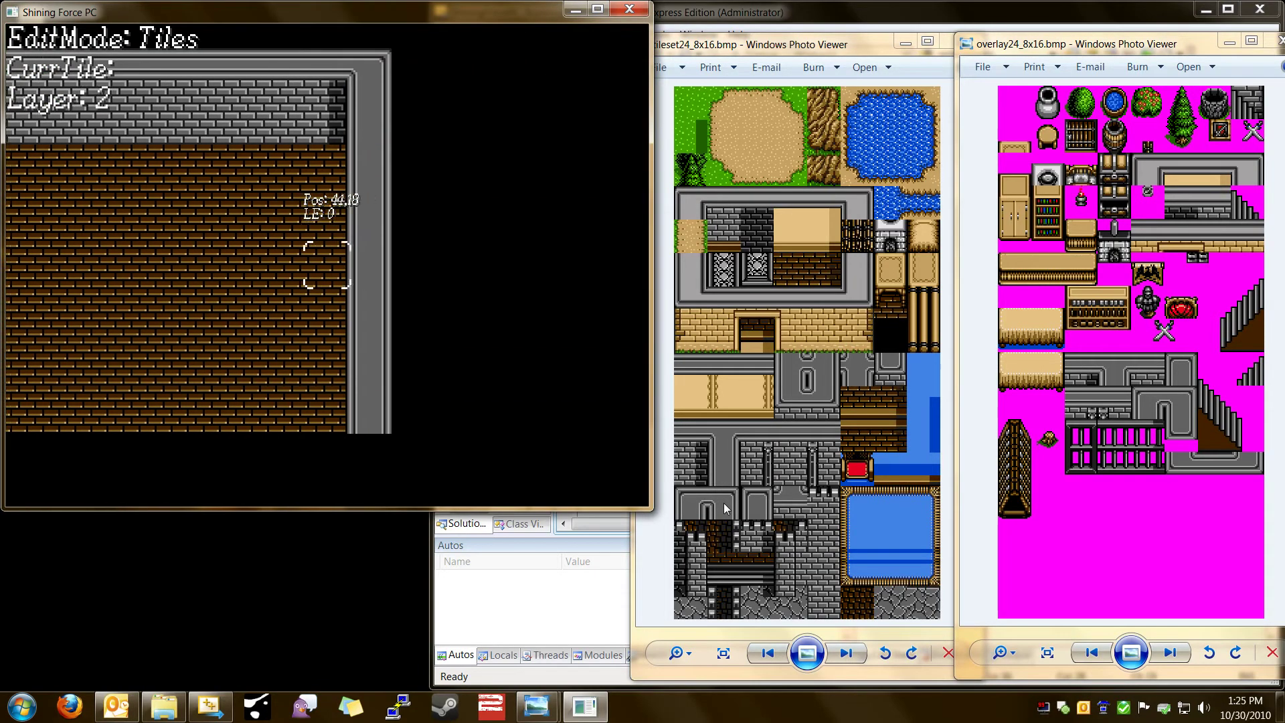
pyautogui.press('Right')
pyautogui.press('Right')
pyautogui.press('Right')
pyautogui.press('Right')
pyautogui.press('Right')
pyautogui.press('Right')
pyautogui.press('Right')
pyautogui.press('Down')
pyautogui.press('Down')
pyautogui.press('Down')
pyautogui.press('Down')
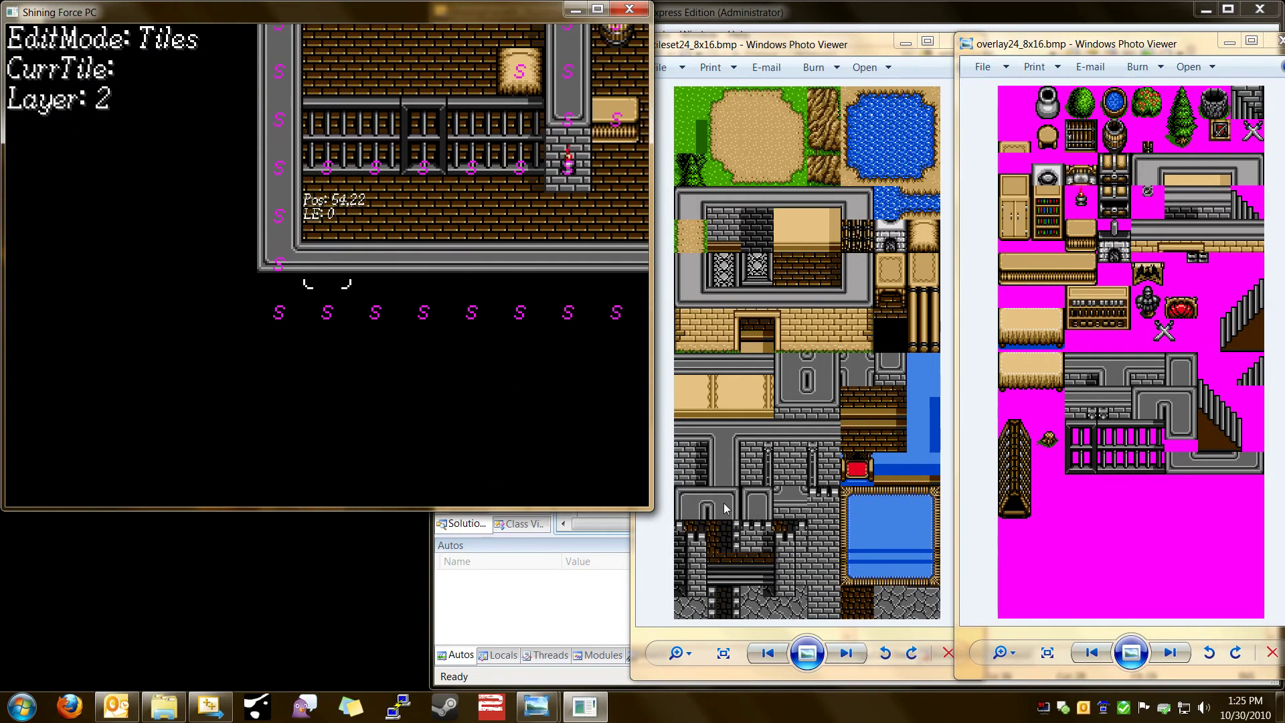
# Copy the horizontal tile of the jail room's bottom wall and go to the new room's bottom edge at 44,22.
pyautogui.press('Up')
pyautogui.press('Up')
pyautogui.press('Left')
pyautogui.press('Left')
pyautogui.press('Left')
pyautogui.press('Left')
pyautogui.press('Left')
pyautogui.press('Left')
pyautogui.press('Left')
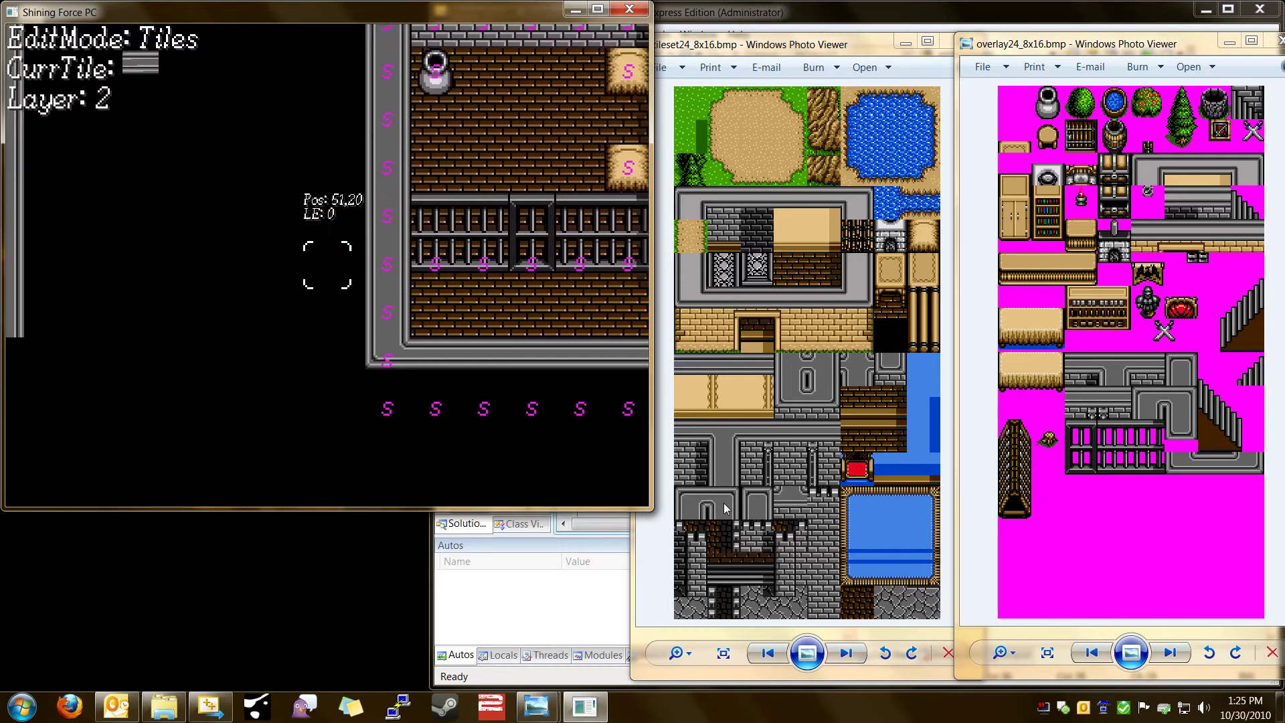
pyautogui.press('Left')
pyautogui.press('Left')
pyautogui.press('Left')
pyautogui.press('Left')
pyautogui.press('Down')
pyautogui.press('Right')
pyautogui.press('Right')
pyautogui.press('Right')
pyautogui.press('Right')
pyautogui.press('Right')
pyautogui.press('Right')
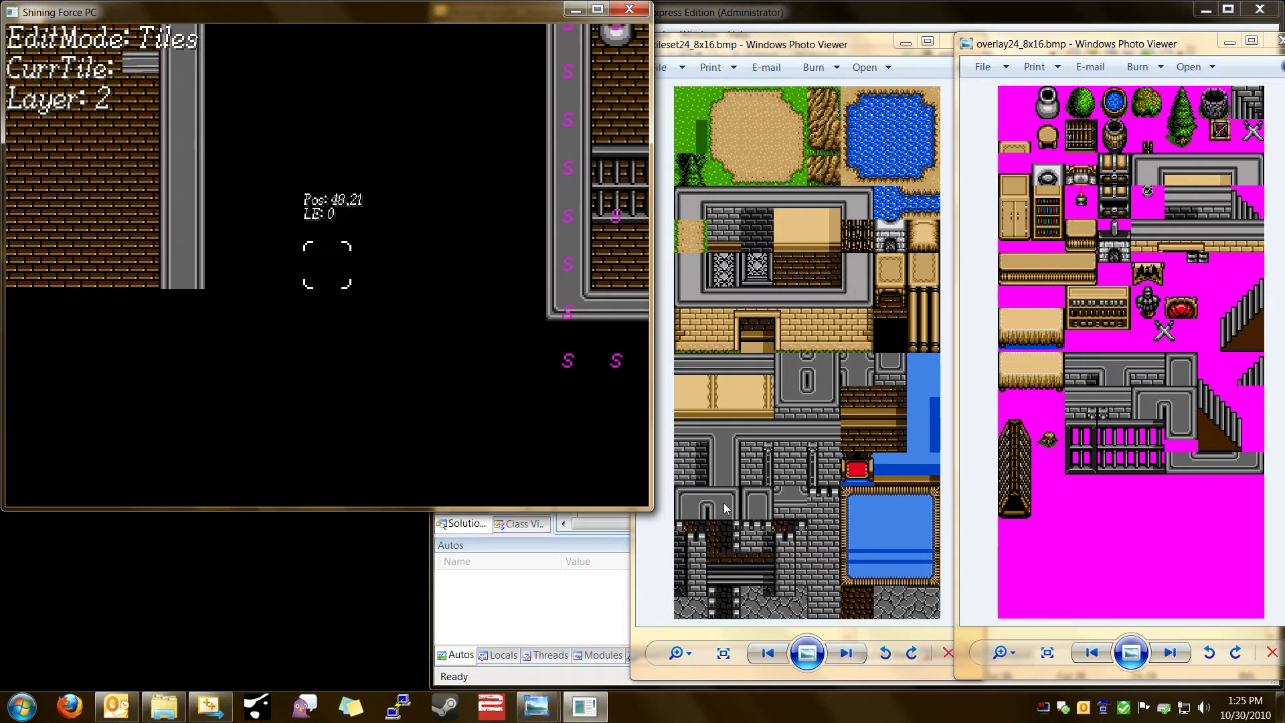
pyautogui.press('Down')
pyautogui.press('Left')
pyautogui.press('Left')
pyautogui.press('Left')
pyautogui.press('Left')
pyautogui.press('Left')
pyautogui.press('Left')
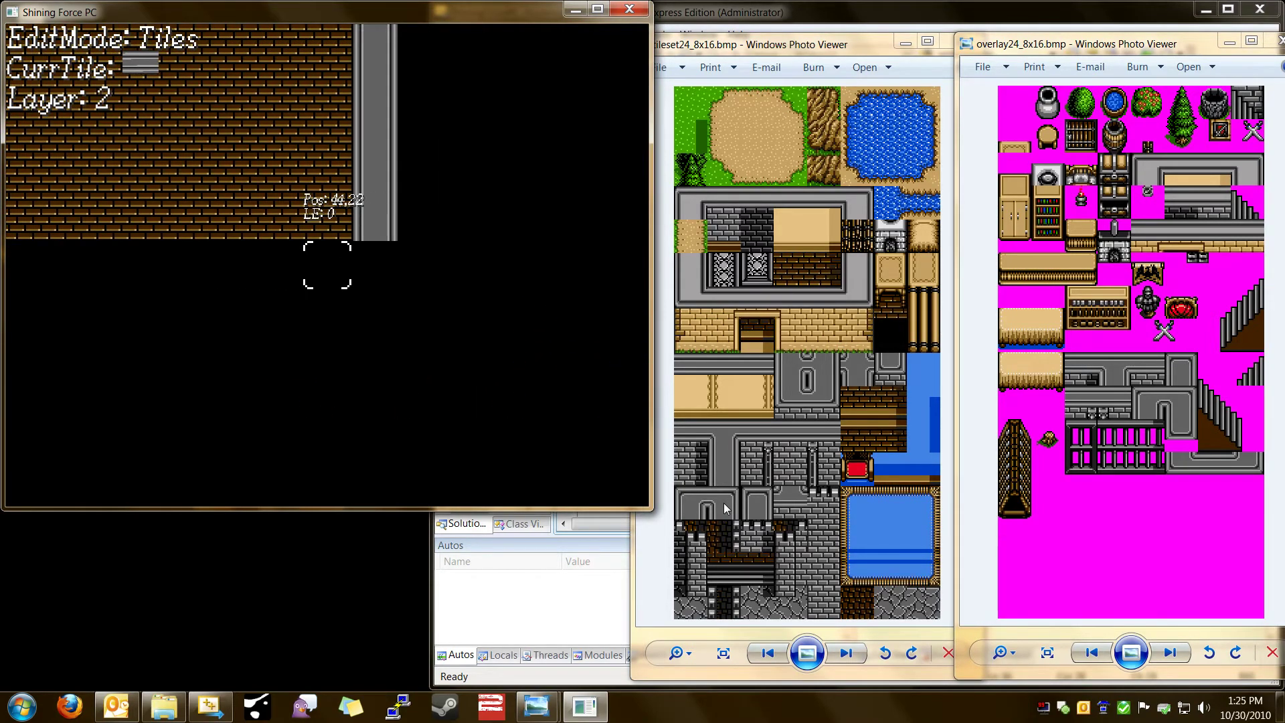
# Lay the horizontal wall tile on layer 2 along row 22 from column 44 west to column 32.
pyautogui.press('space')
pyautogui.press('Left')
pyautogui.press('space')
pyautogui.press('Left')
pyautogui.press('space')
pyautogui.press('Left')
pyautogui.press('space')
pyautogui.press('Left')
pyautogui.press('space')
pyautogui.press('Left')
pyautogui.press('space')
pyautogui.press('Left')
pyautogui.press('space')
pyautogui.press('Left')
pyautogui.press('space')
pyautogui.press('Left')
pyautogui.press('space')
pyautogui.press('Left')
pyautogui.press('space')
pyautogui.press('Left')
pyautogui.press('space')
pyautogui.press('Left')
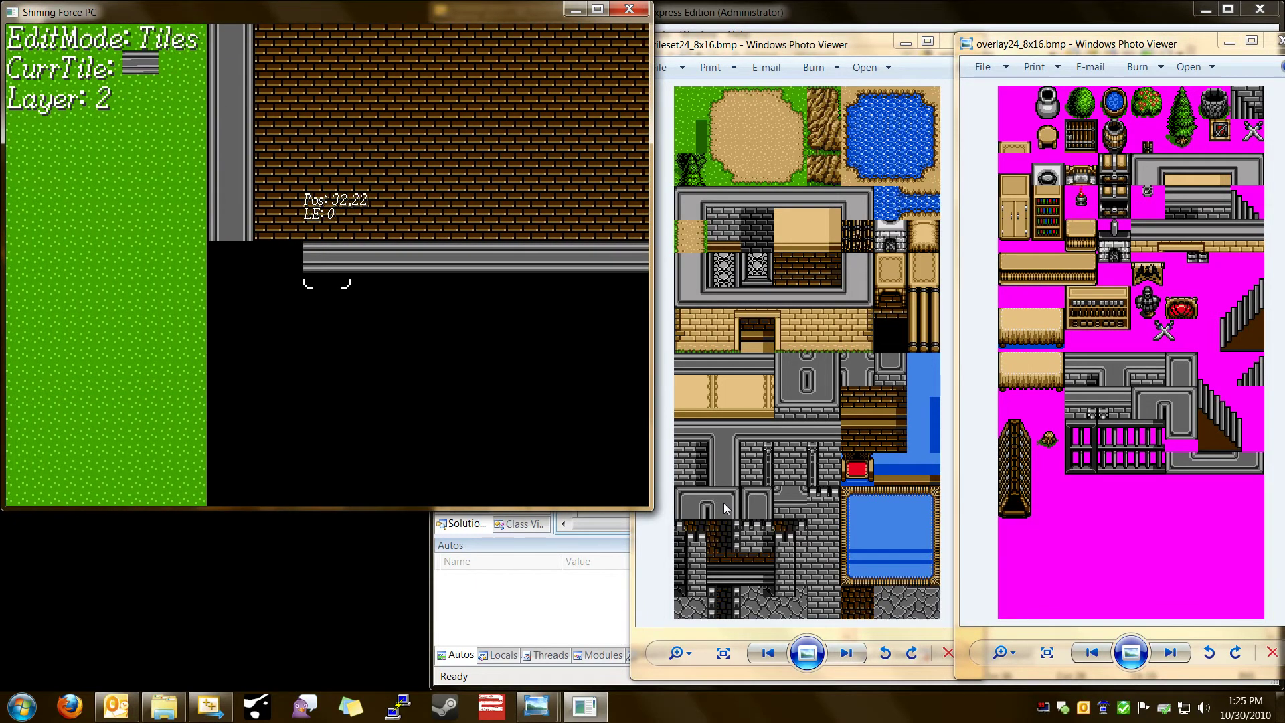
pyautogui.press('Left')
pyautogui.press('space')
# Lay the horizontal wall tile on layer 2 along row 21 from column 31 east to column 44.
pyautogui.press('Up')
pyautogui.press('space')
pyautogui.press('Right')
pyautogui.press('space')
pyautogui.press('Right')
pyautogui.press('space')
pyautogui.press('Right')
pyautogui.press('space')
pyautogui.press('Right')
pyautogui.press('space')
pyautogui.press('Right')
pyautogui.press('space')
pyautogui.press('Right')
pyautogui.press('space')
pyautogui.press('Right')
pyautogui.press('space')
pyautogui.press('Right')
pyautogui.press('space')
pyautogui.press('Right')
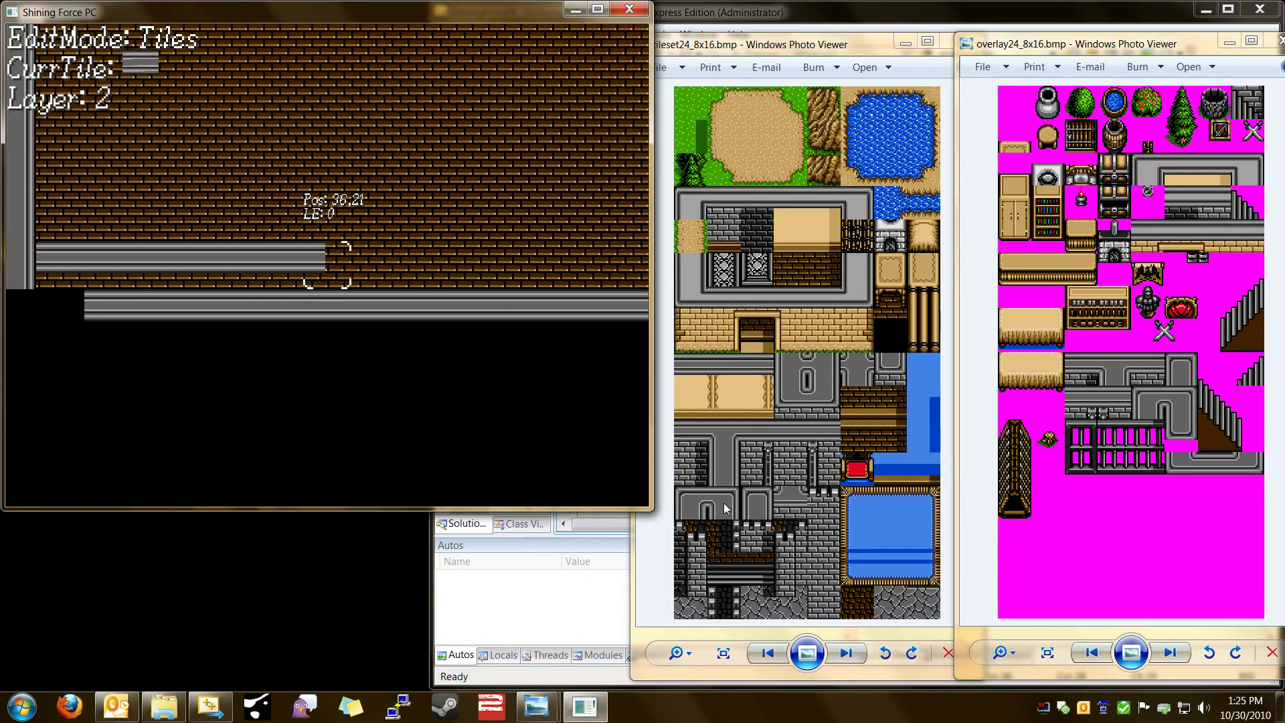
pyautogui.press('Right')
pyautogui.press('Right')
pyautogui.press('Right')
pyautogui.press('Right')
# Erase the horizontal wall tiles on layer 2 in row 22, from column 44 west to column 32.
pyautogui.press('Down')
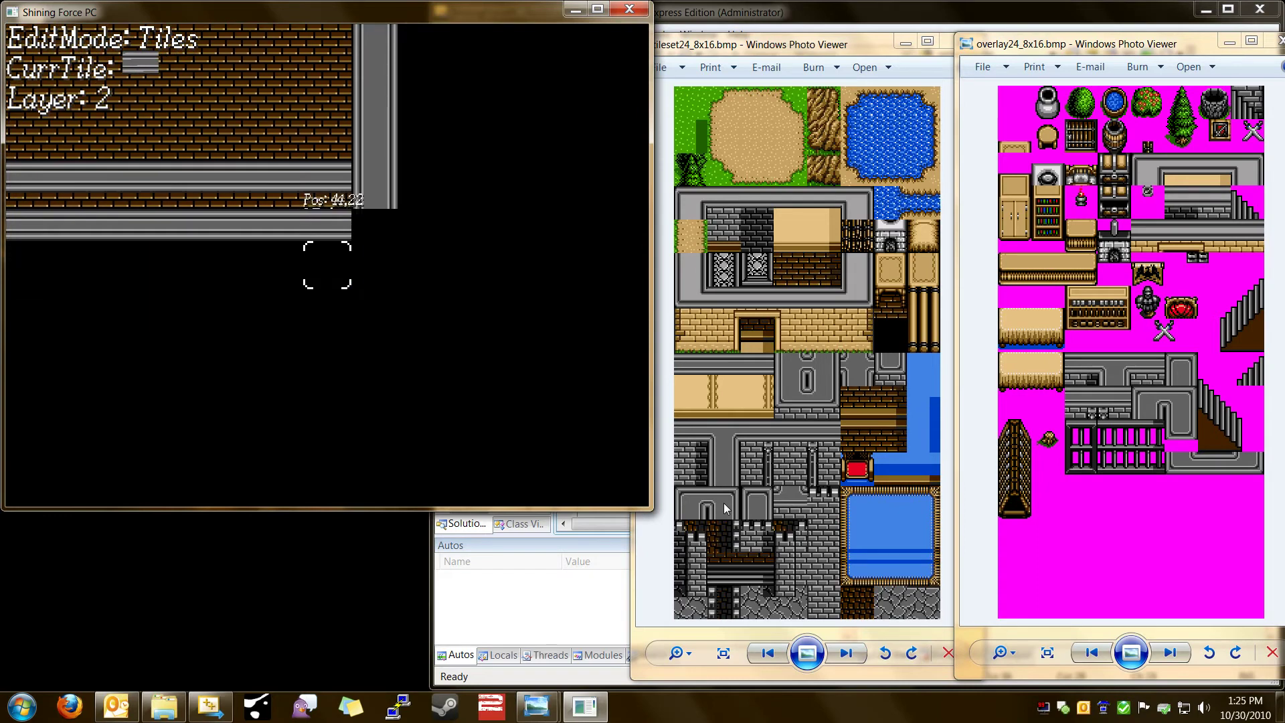
pyautogui.press('Left')
pyautogui.press('Left')
pyautogui.press('Left')
pyautogui.press('Left')
pyautogui.press('Left')
pyautogui.press('Left')
pyautogui.press('Left')
pyautogui.press('Left')
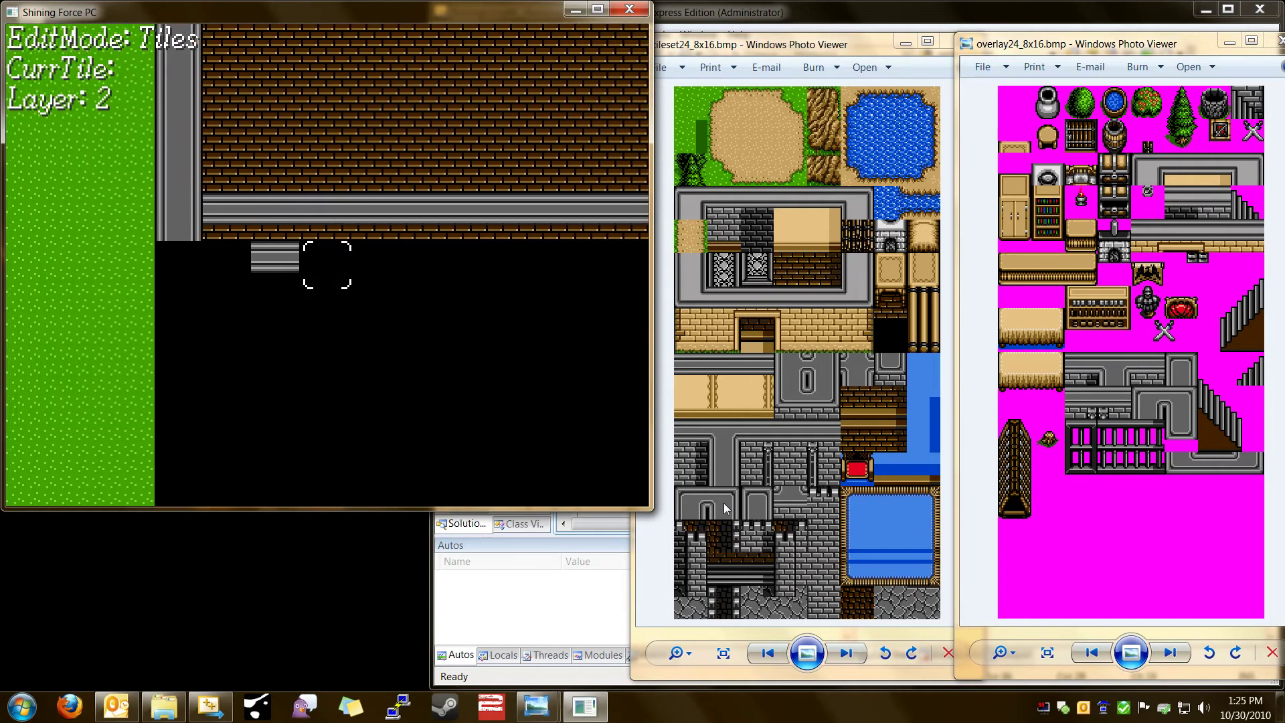
pyautogui.press('Left')
pyautogui.press('Left')
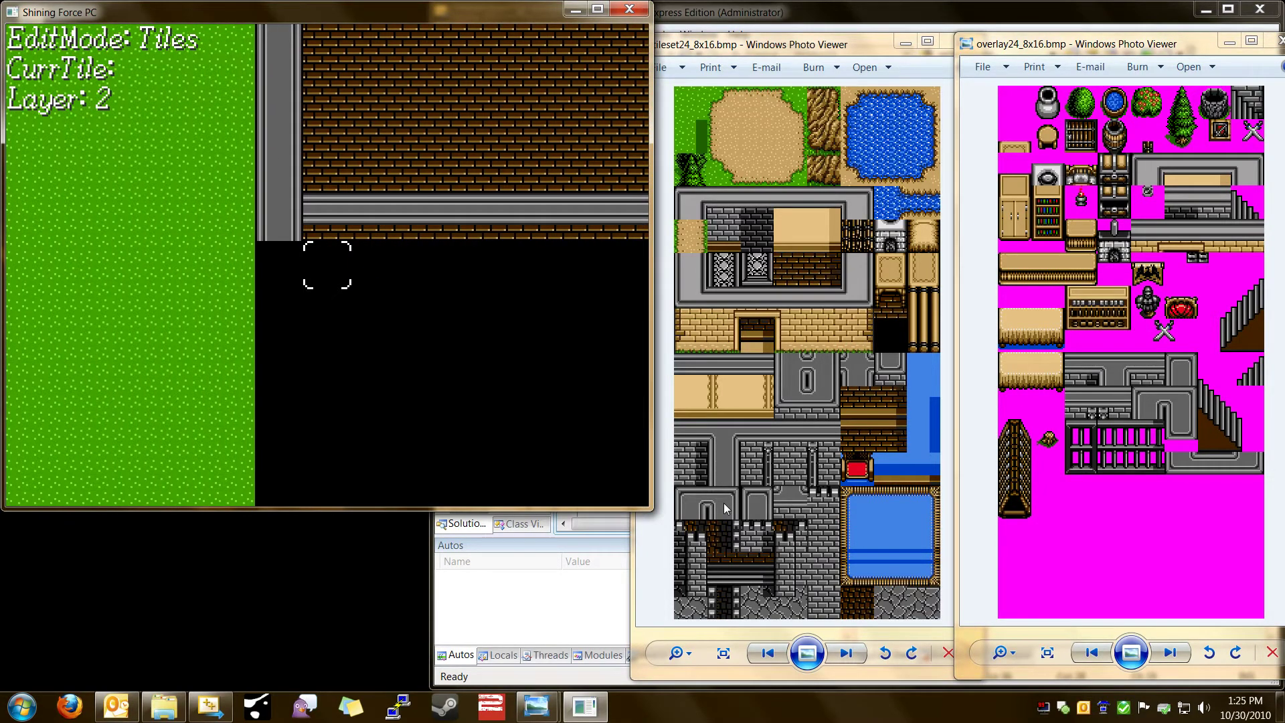
# Switch tile editing to layer 0, copy the black tile at 30,22 and place it at 30,21.
pyautogui.press('0')
pyautogui.press('Left')
pyautogui.press('Up')
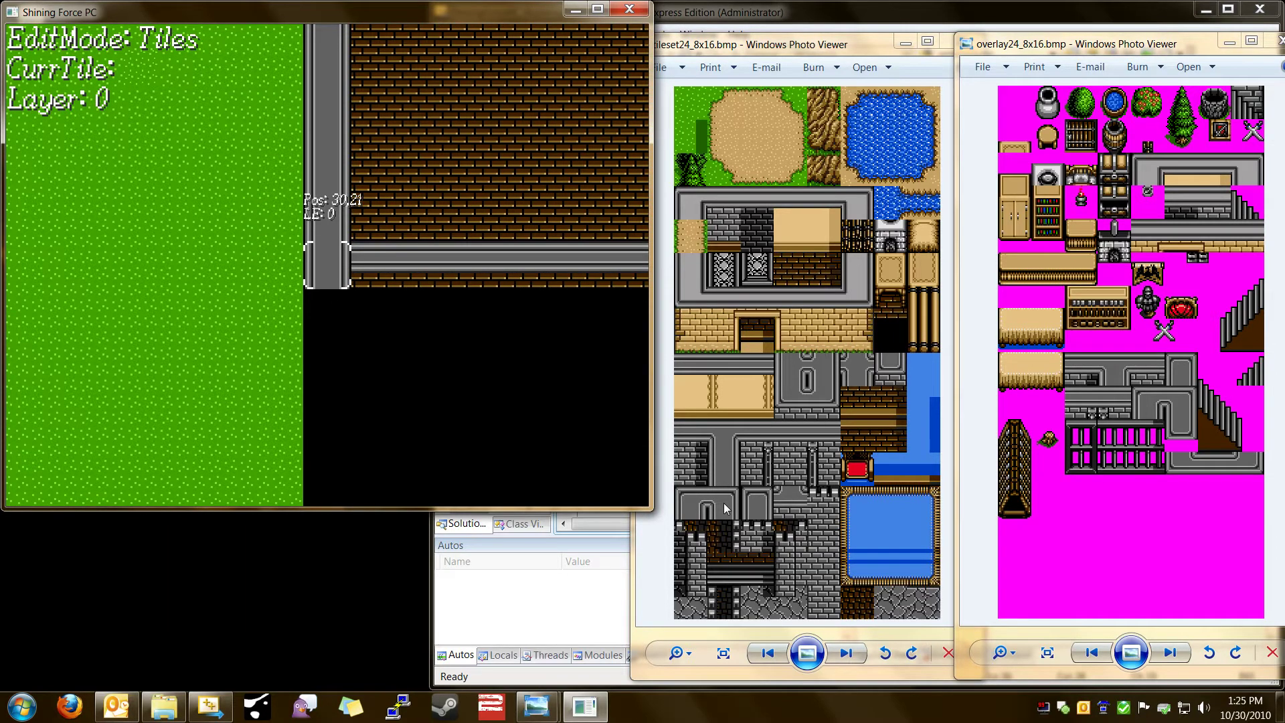
pyautogui.press('c')
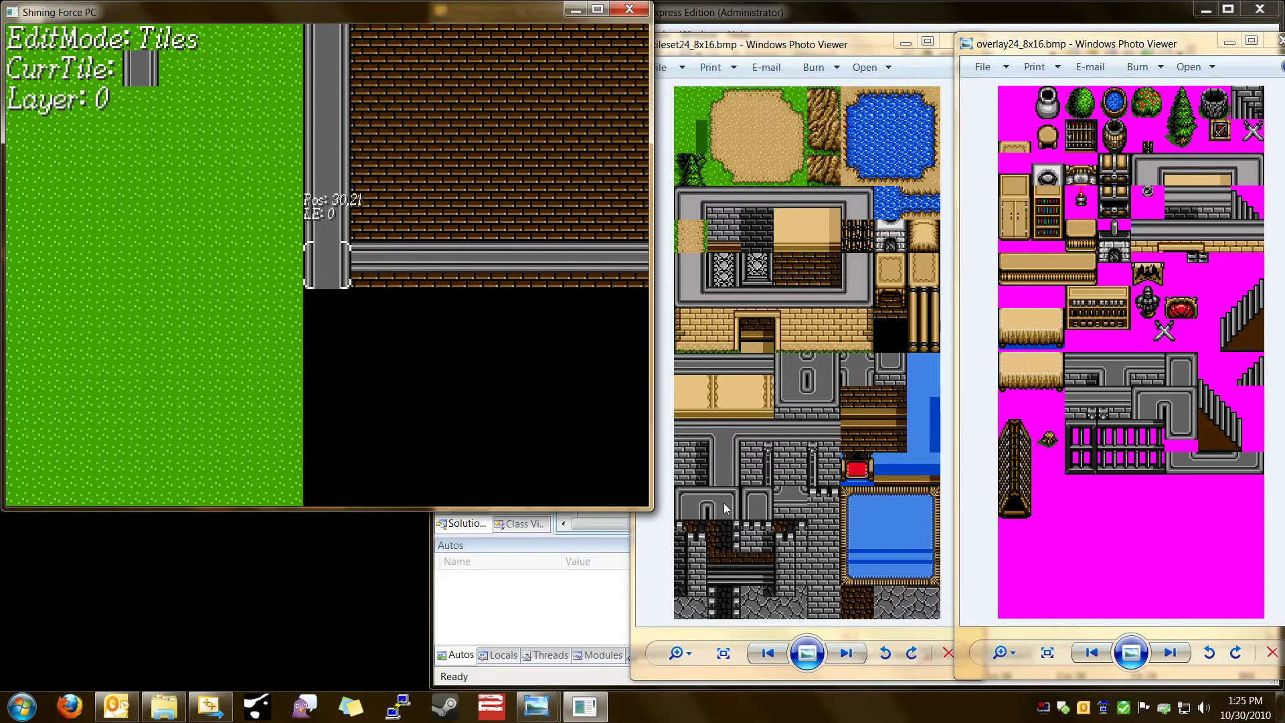
pyautogui.press('Down')
pyautogui.press('c')
pyautogui.press('Up')
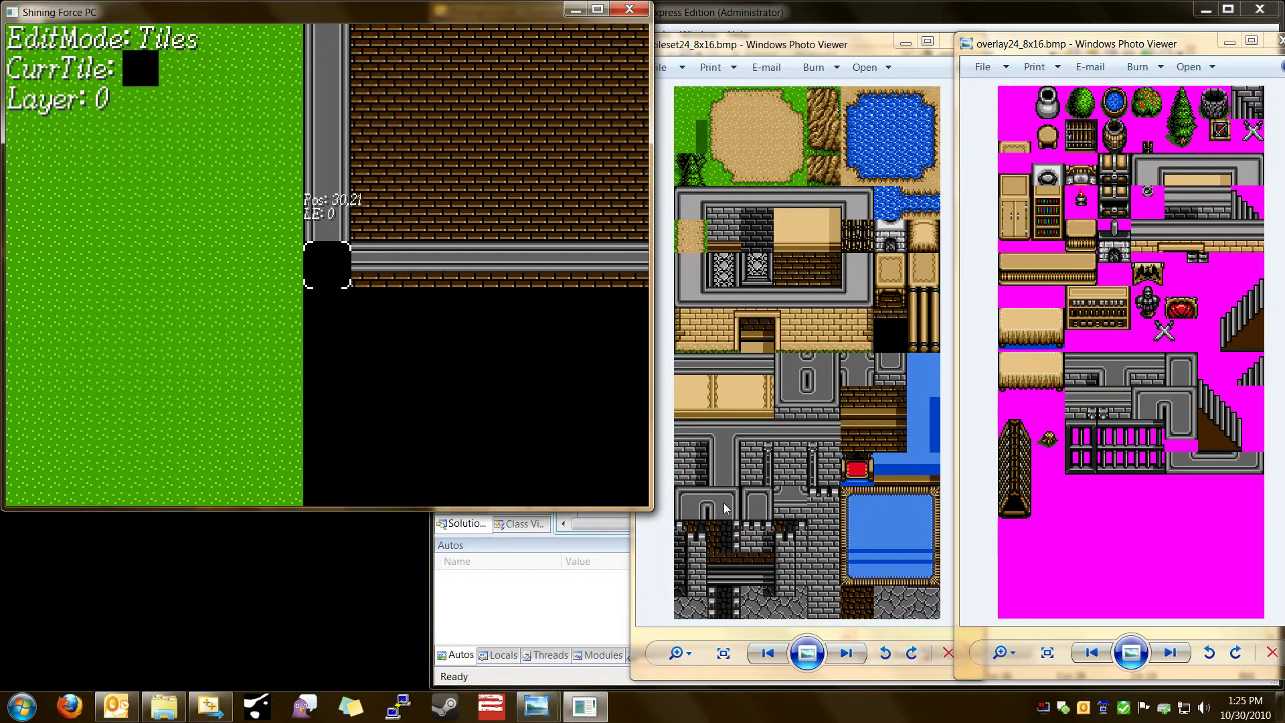
# Replace the layer 0 tiles in row 21 from column 31 east to column 45 with the black tile.
pyautogui.press('Right')
pyautogui.press('Right')
pyautogui.press('Right')
pyautogui.press('Right')
pyautogui.press('Right')
pyautogui.press('Right')
pyautogui.press('Right')
pyautogui.press('Right')
pyautogui.press('Right')
pyautogui.press('Right')
pyautogui.press('Right')
pyautogui.press('Right')
pyautogui.press('Right')
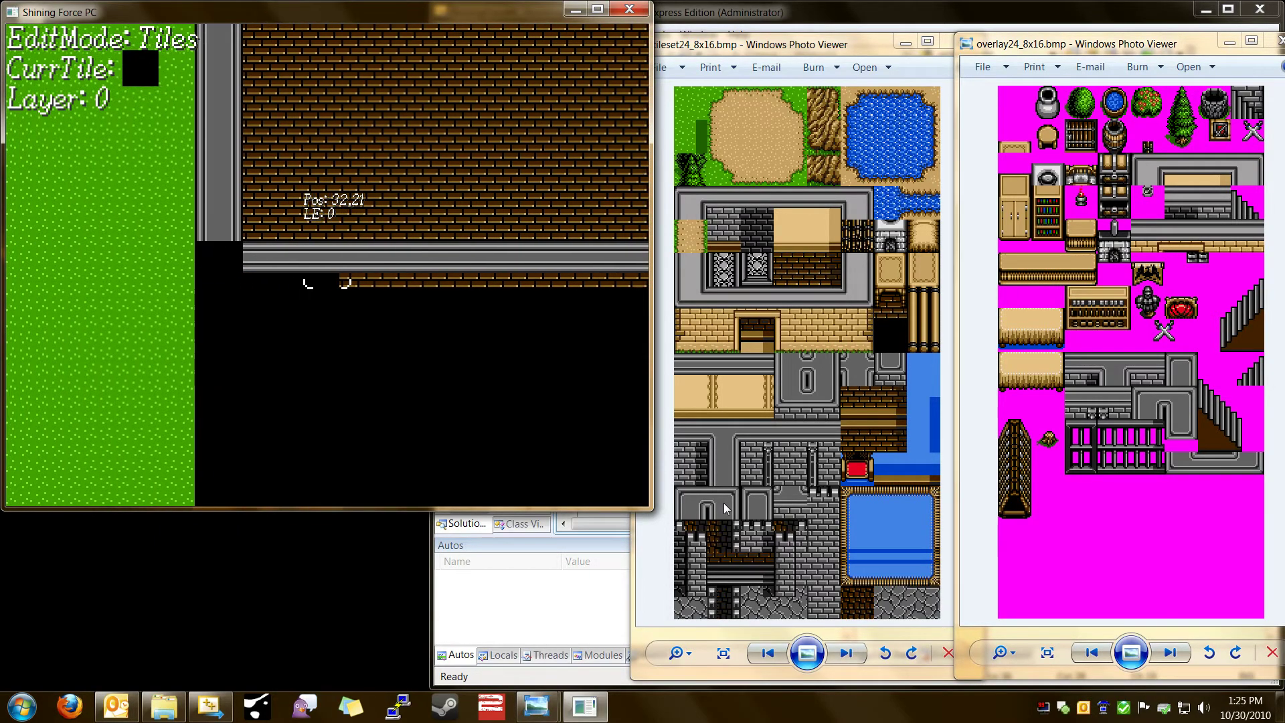
pyautogui.press('Right')
pyautogui.press('Right')
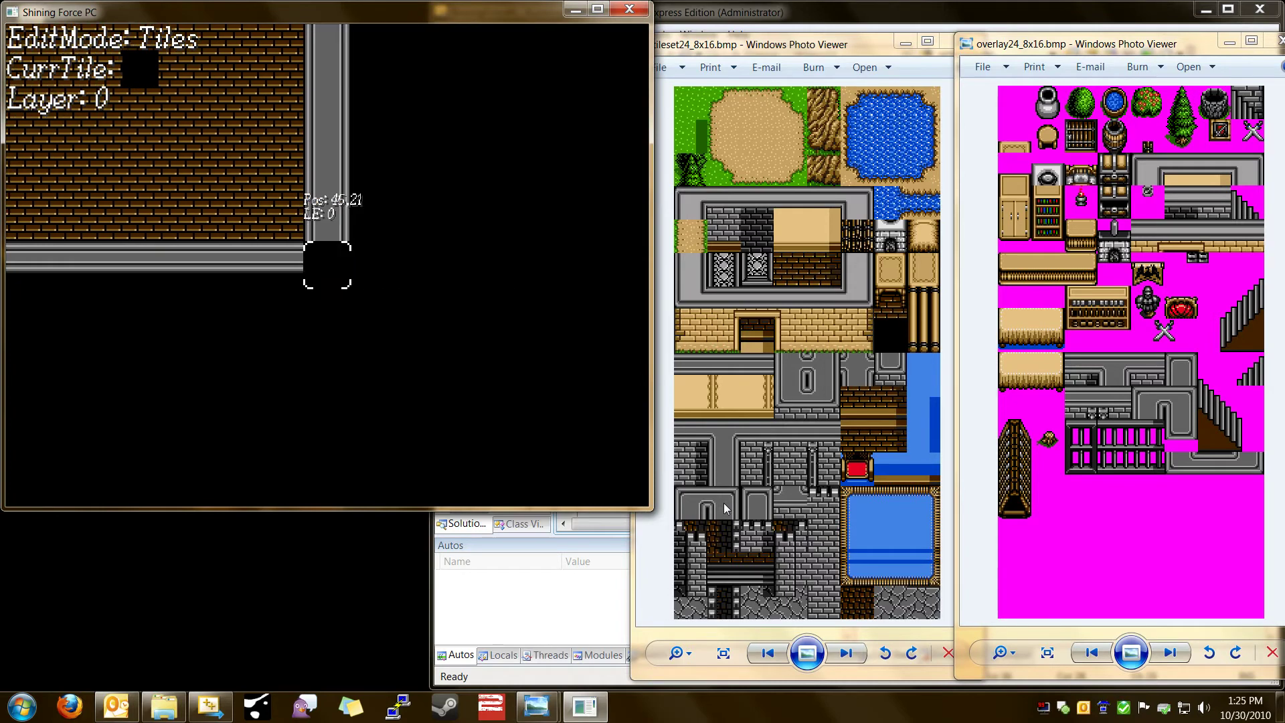
# Switch tile editing to layer 2, select the lower-right corner wall tile and place it at 45,21.
pyautogui.press('pageup')
pyautogui.press('pageup')
pyautogui.press('Left')
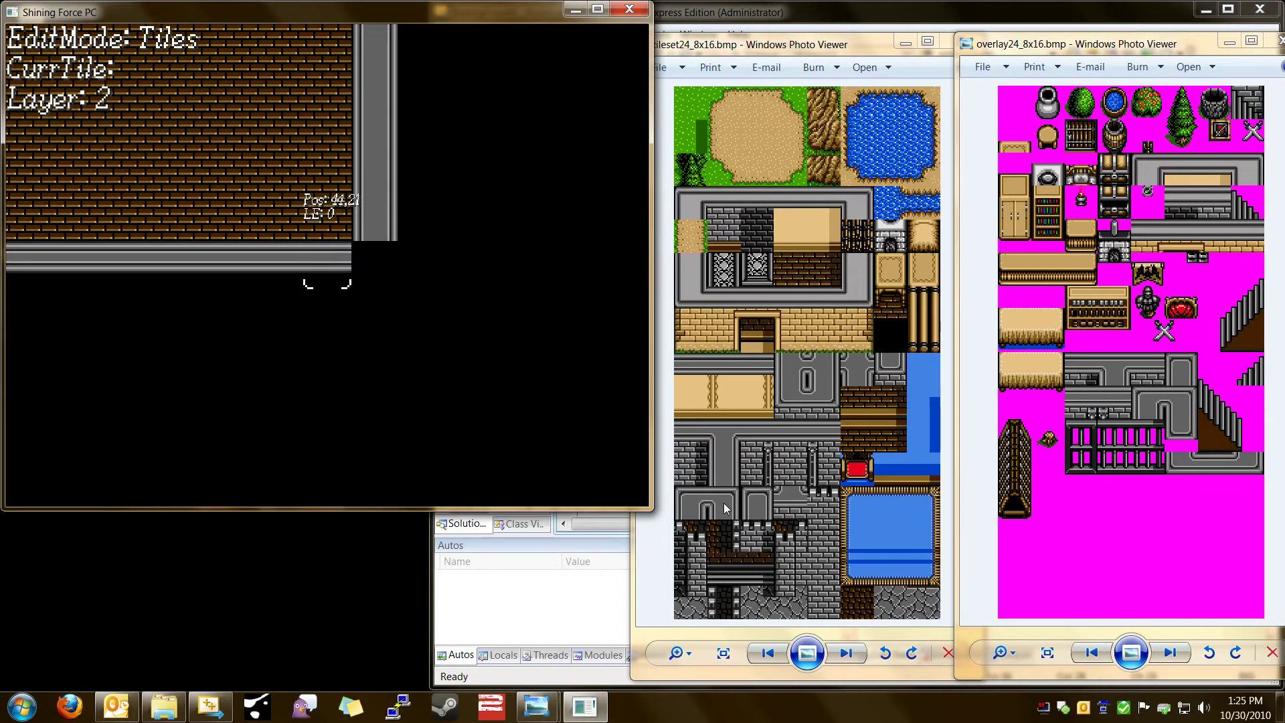
pyautogui.press('+')
pyautogui.press('Right')
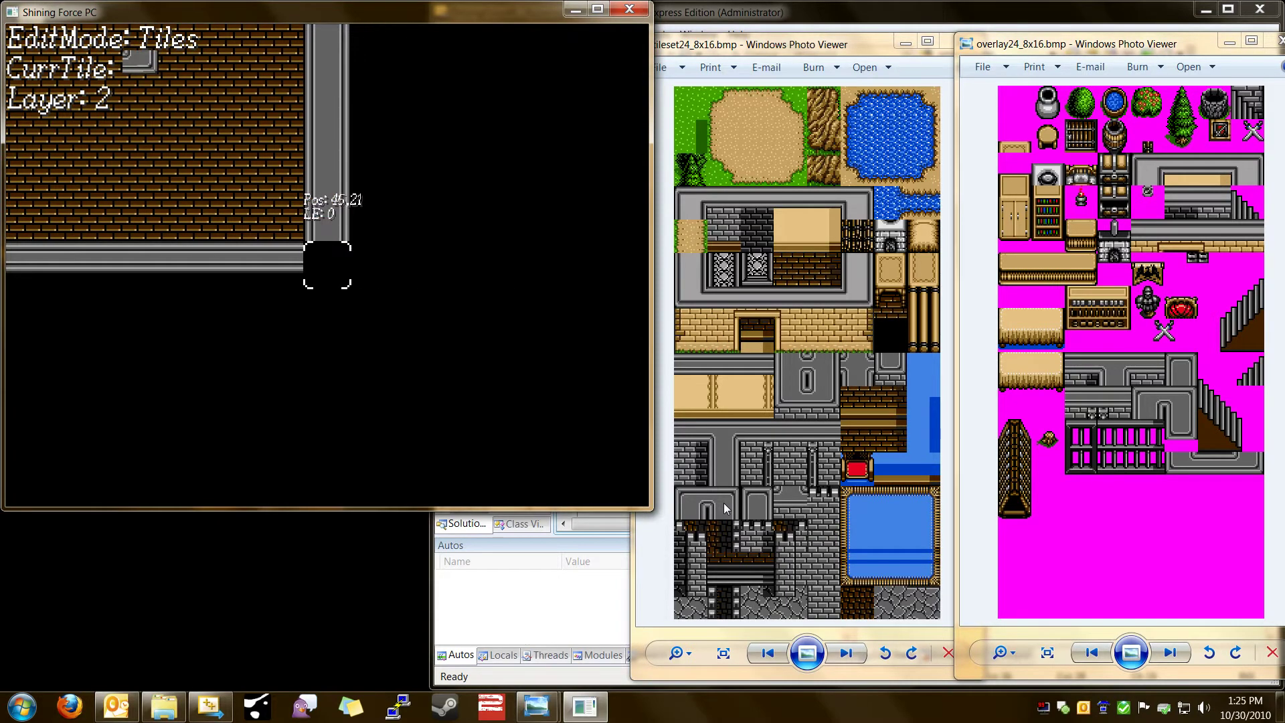
pyautogui.press('space')
# Select the lower-left corner wall tile and place it on layer 2 at 30,21.
pyautogui.press('Left')
pyautogui.press('Left')
pyautogui.press('Left')
pyautogui.press('Left')
pyautogui.press('Left')
pyautogui.press('Left')
pyautogui.press('Left')
pyautogui.press('Left')
pyautogui.press('Left')
pyautogui.press('Left')
pyautogui.press('Left')
pyautogui.press('Left')
pyautogui.press('Left')
pyautogui.press('Left')
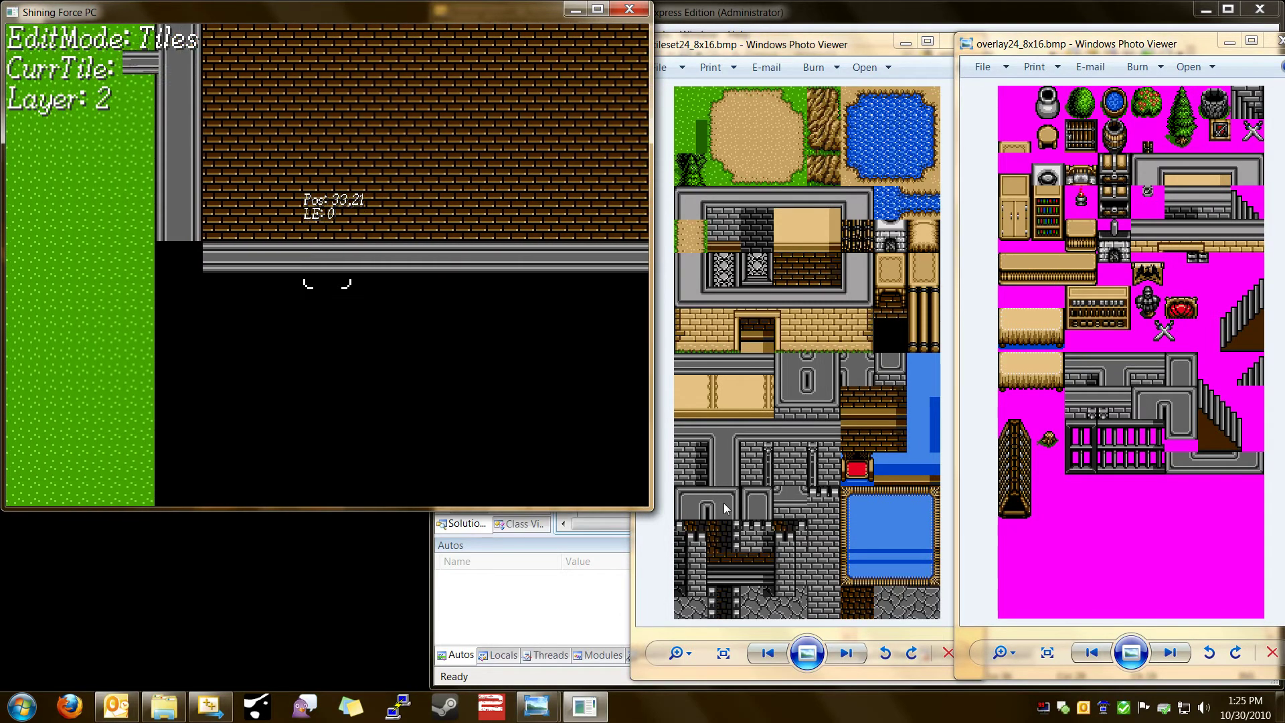
pyautogui.press('Right')
# Set S markers on the new room's upper wall along row 15 from column 40 east to column 45.
pyautogui.press('Up')
pyautogui.press('Up')
pyautogui.press('Up')
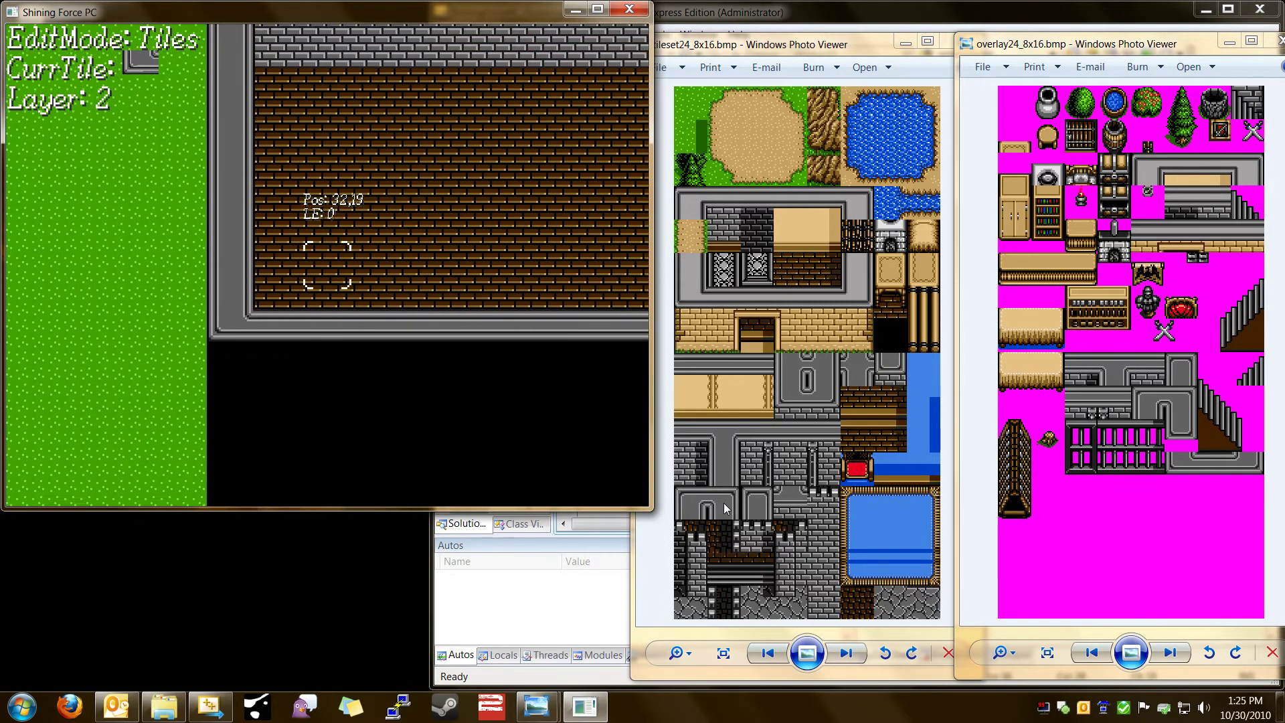
pyautogui.press('Right')
pyautogui.press('Right')
pyautogui.press('Right')
pyautogui.press('Right')
pyautogui.press('Right')
pyautogui.press('Right')
pyautogui.press('Right')
pyautogui.press('Right')
pyautogui.press('Up')
pyautogui.press('Up')
pyautogui.press('Up')
pyautogui.press('Up')
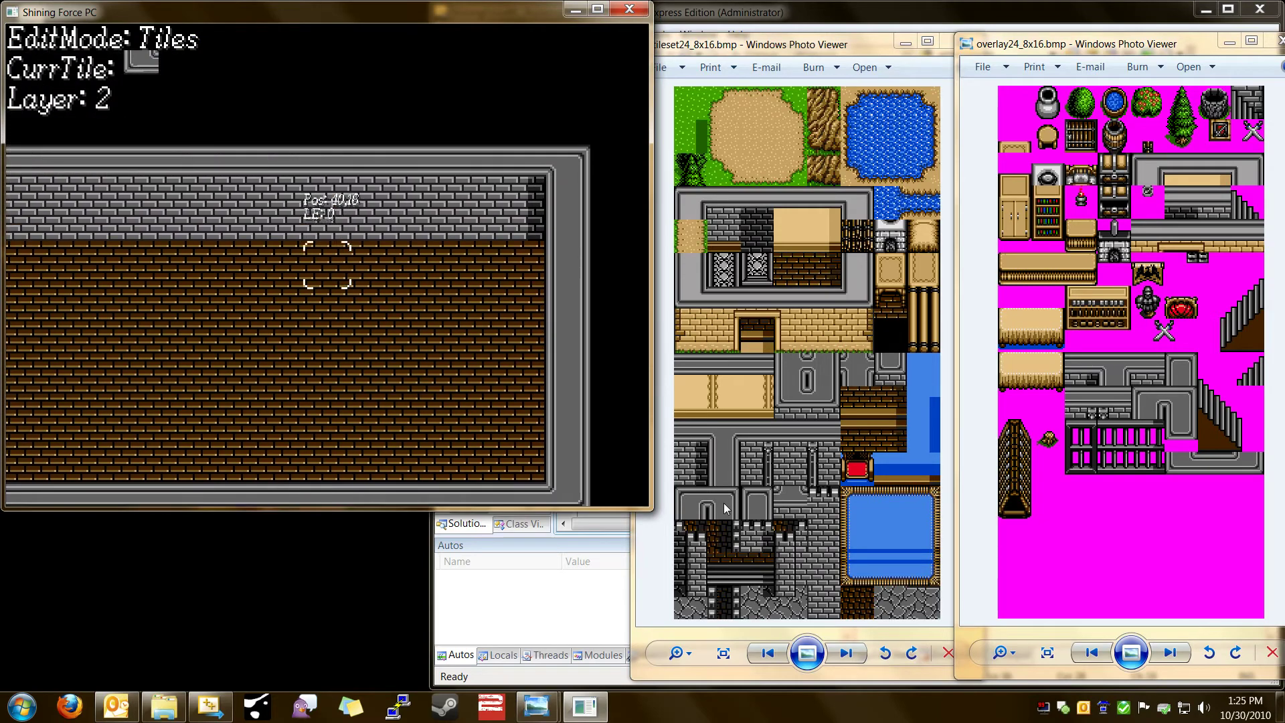
pyautogui.press('Down')
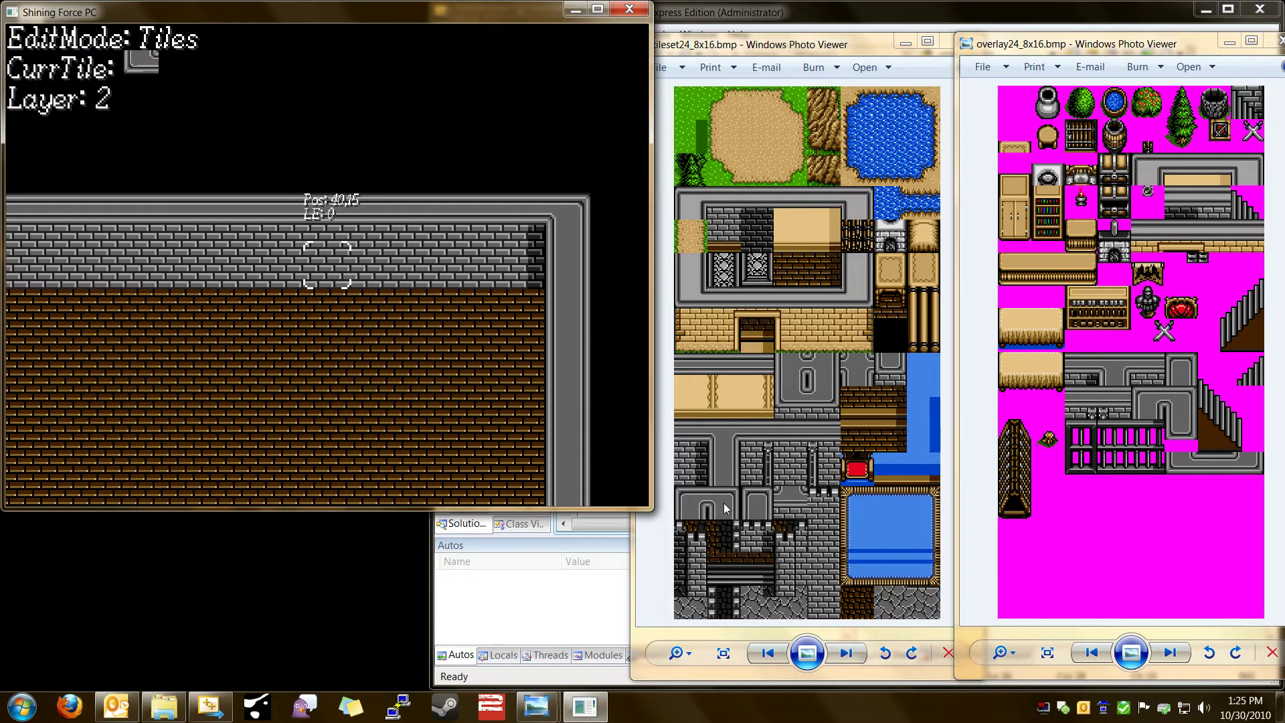
pyautogui.press('Right')
pyautogui.press('Right')
pyautogui.press('Right')
pyautogui.press('Right')
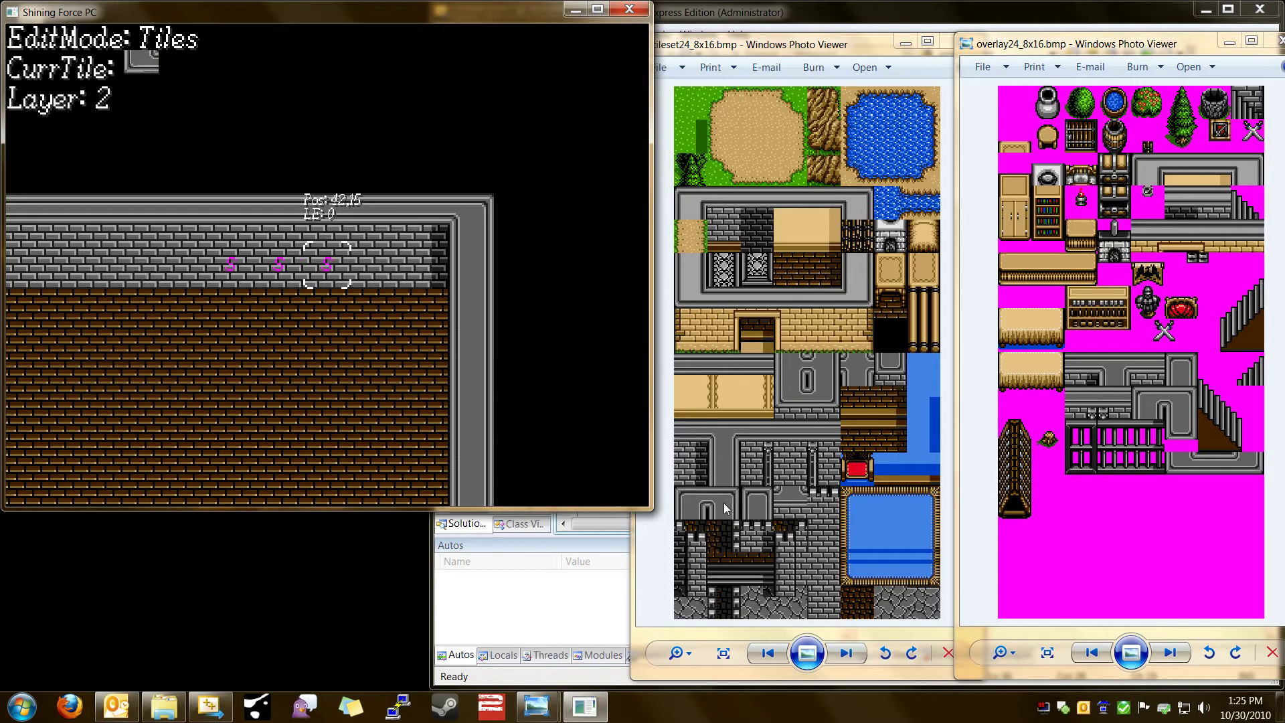
# Set S markers on the upper wall along row 14 from column 45 west to column 41.
pyautogui.press('Up')
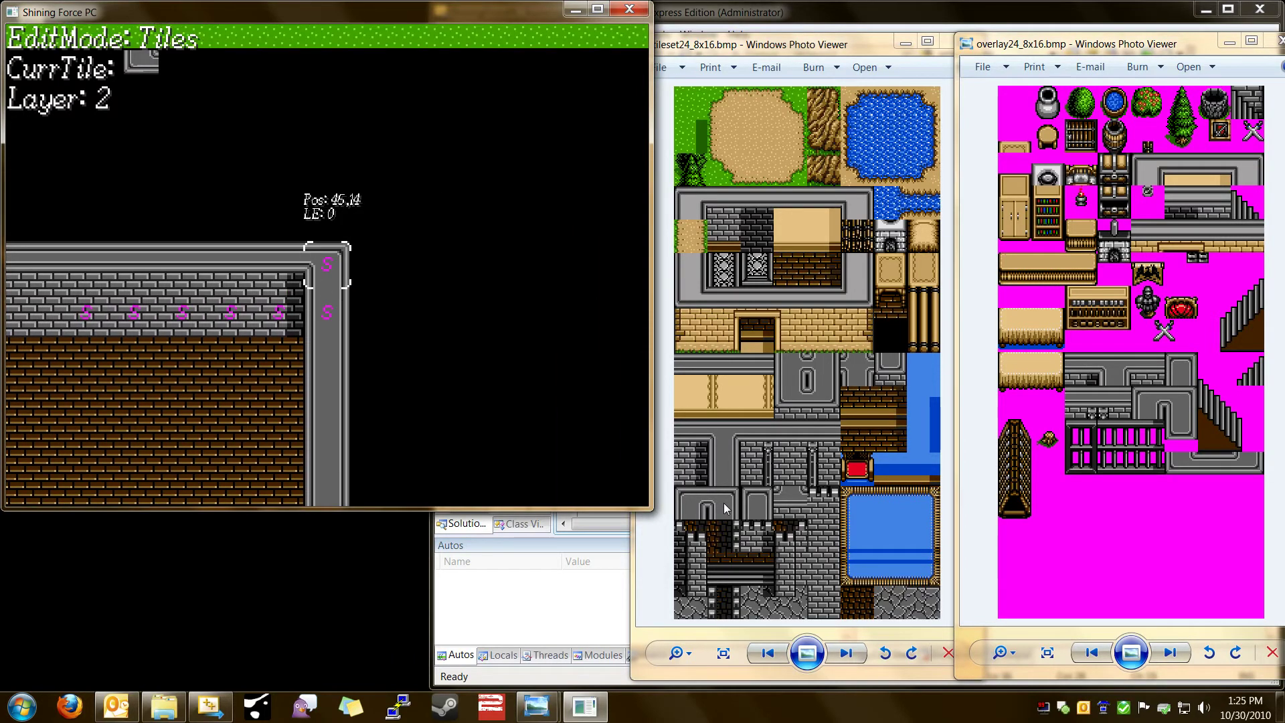
pyautogui.press('Left')
pyautogui.press('Left')
pyautogui.press('Left')
pyautogui.press('Left')
pyautogui.press('Left')
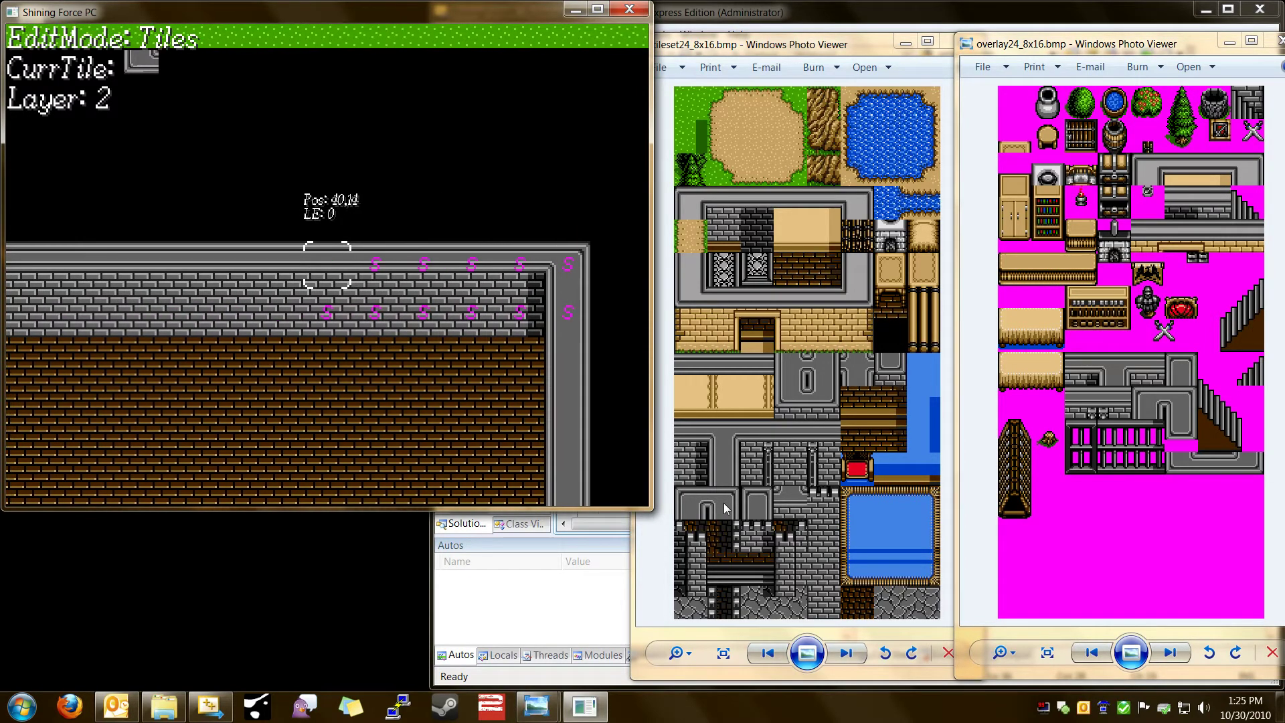
# Set S markers on the upper wall in rows 14 and 15, continuing west from column 40 to column 36.
pyautogui.press('Down')
pyautogui.press('Left')
pyautogui.press('Up')
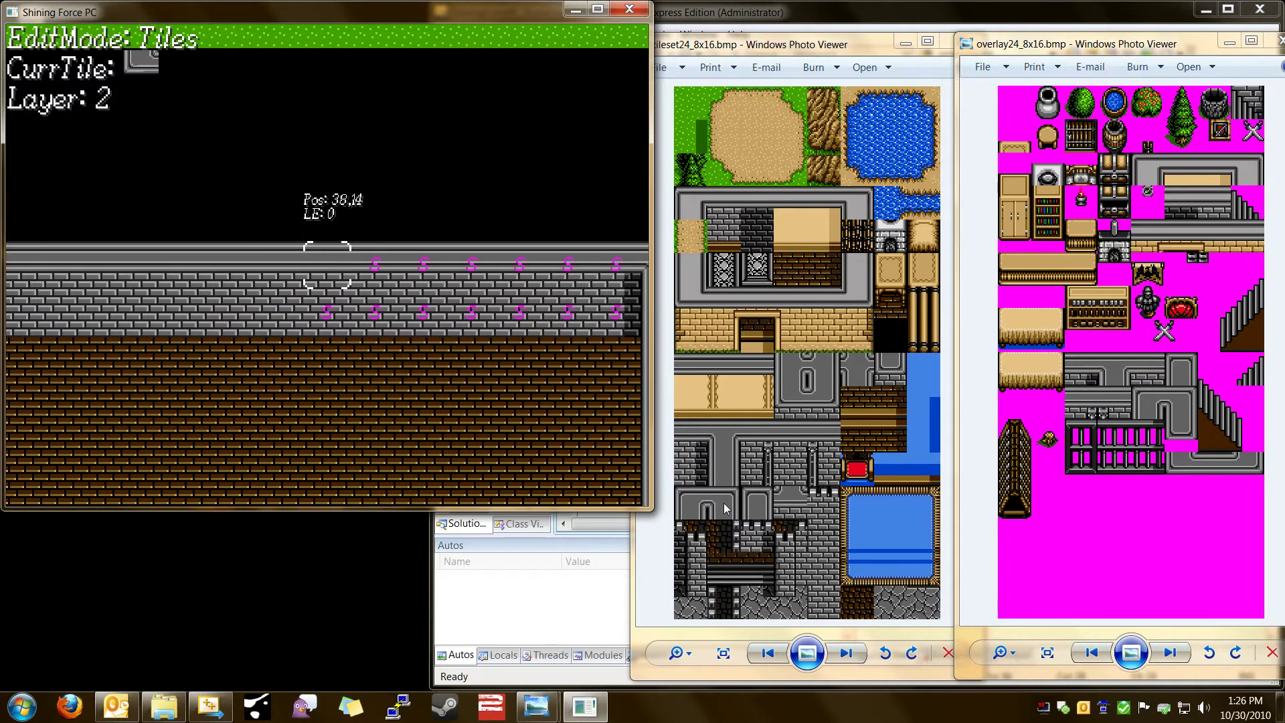
pyautogui.press('Left')
pyautogui.press('Down')
pyautogui.press('Left')
pyautogui.press('Up')
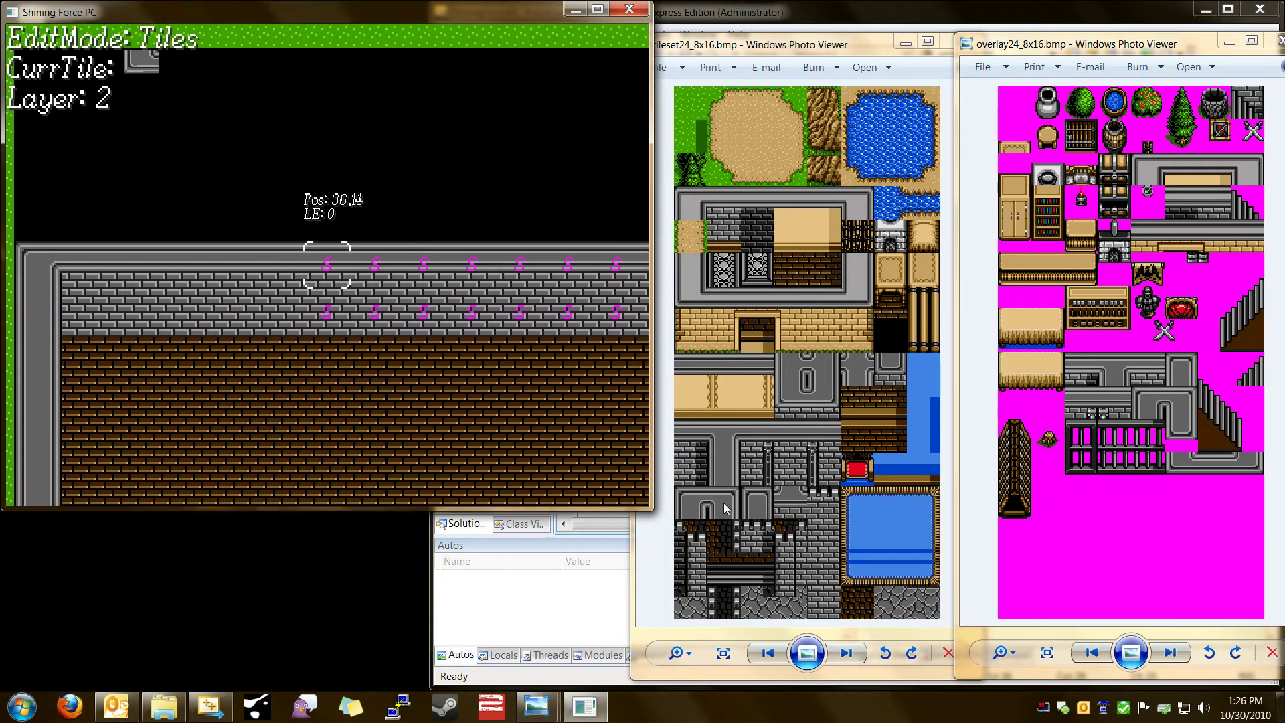
# Extend the S markers on upper-wall rows 14 and 15 west from column 35 to column 31.
pyautogui.press('Left')
pyautogui.press('Down')
pyautogui.press('Left')
pyautogui.press('Left')
pyautogui.press('Up')
pyautogui.press('Left')
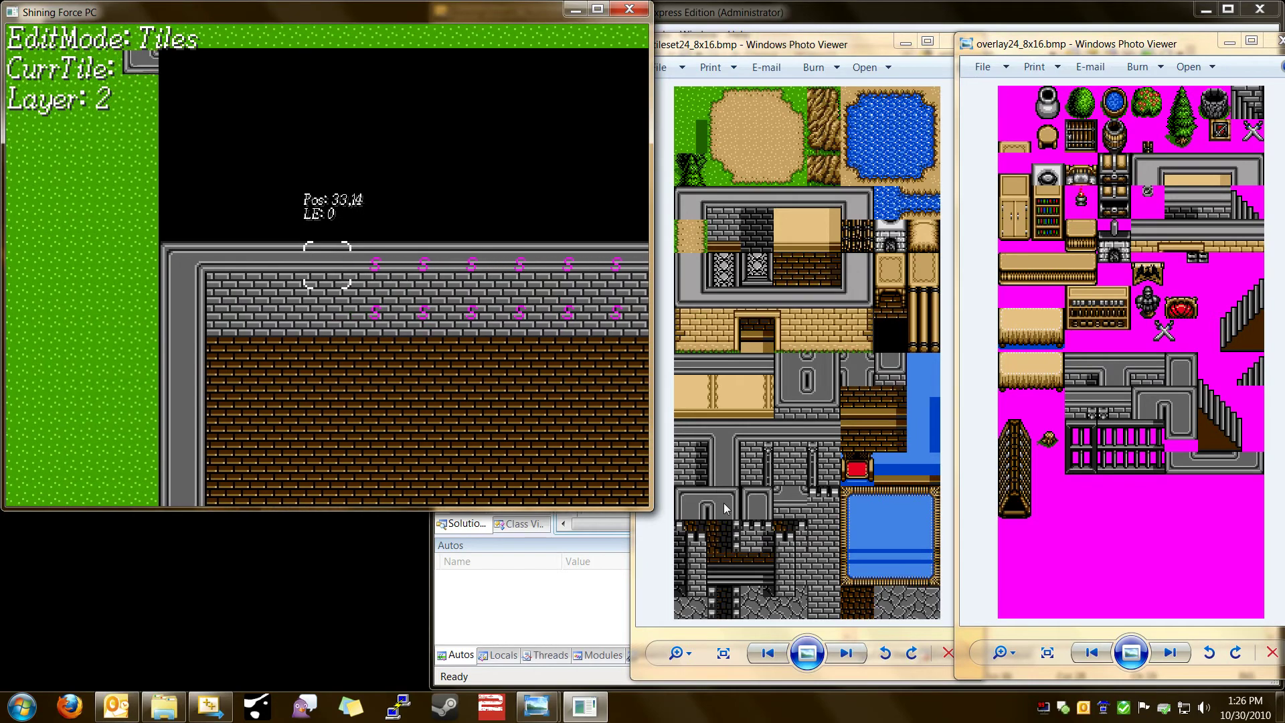
pyautogui.press('Down')
pyautogui.press('Up')
pyautogui.press('Left')
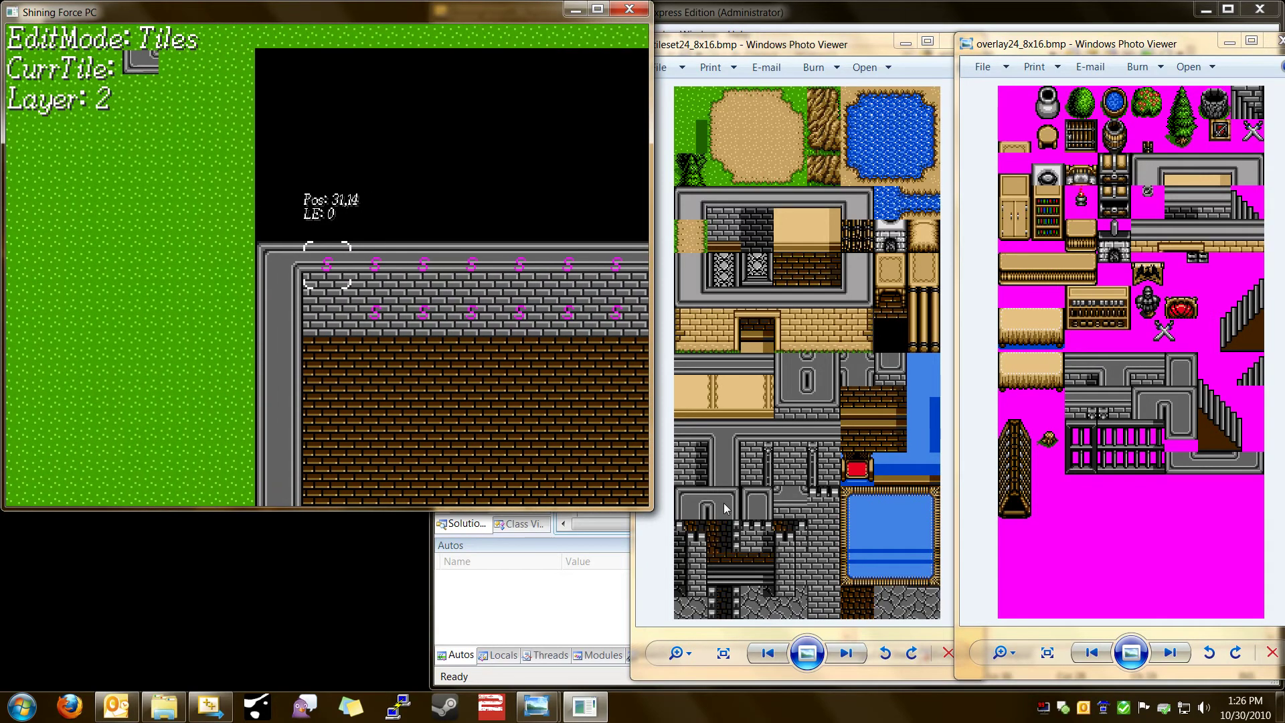
# Set S markers down the room's left wall in column 30 from row 14 to row 21.
pyautogui.press('Left')
pyautogui.press('Down')
pyautogui.press('Down')
pyautogui.press('Down')
pyautogui.press('Down')
pyautogui.press('Down')
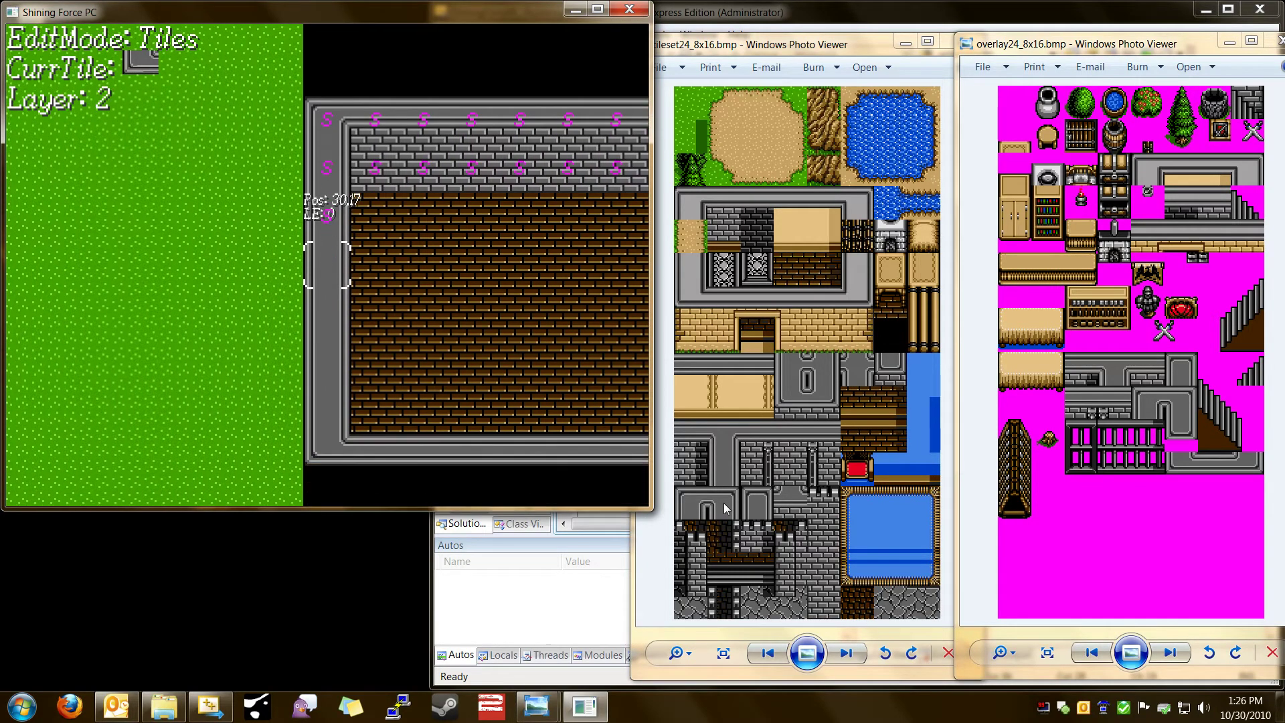
pyautogui.press('Down')
pyautogui.press('Down')
pyautogui.press('Down')
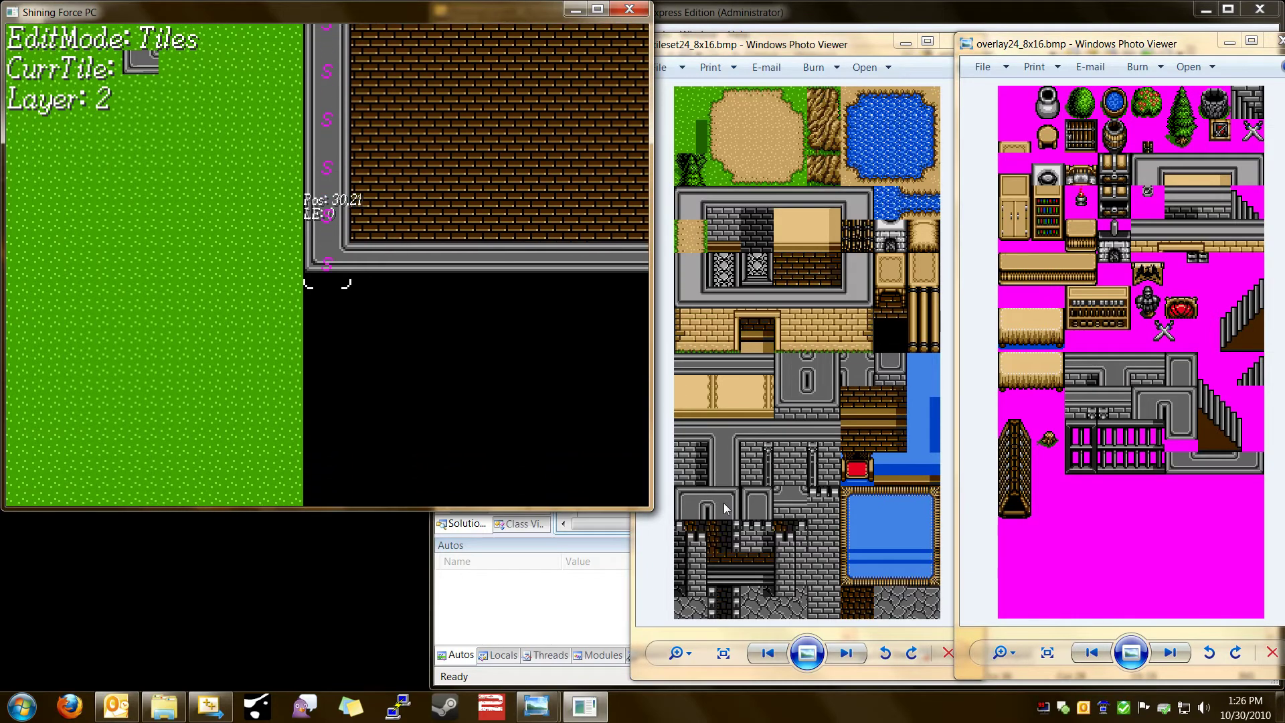
# Set S markers along row 22, just below the lower wall, from column 30 east to column 45.
pyautogui.press('Right')
pyautogui.press('Right')
pyautogui.press('Right')
pyautogui.press('Right')
pyautogui.press('Right')
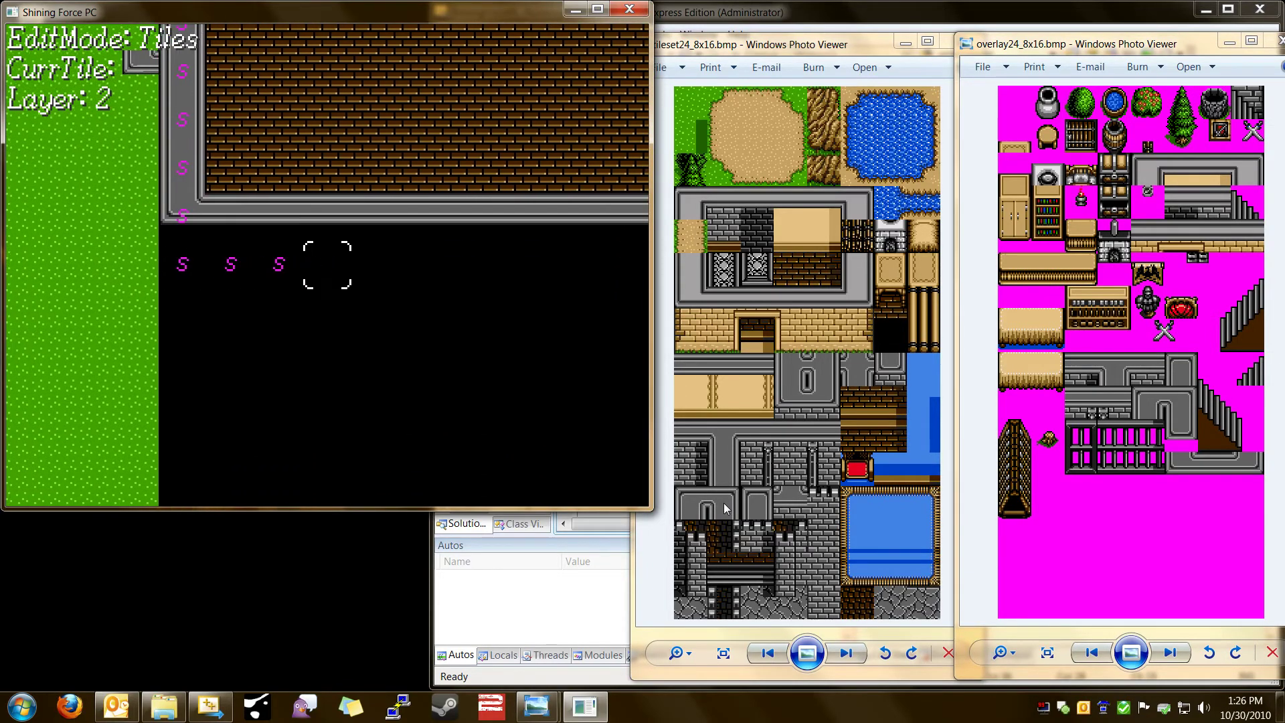
pyautogui.press('Right')
pyautogui.press('Right')
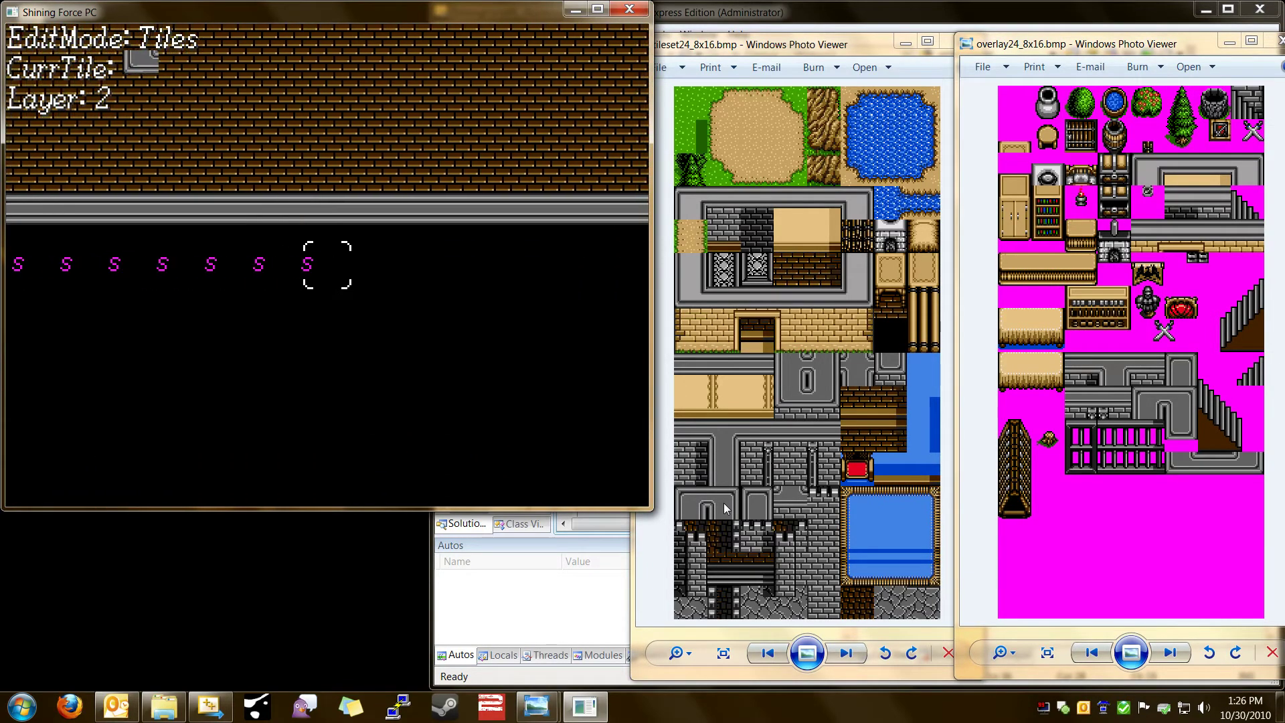
pyautogui.press('Right')
pyautogui.press('Right')
pyautogui.press('Right')
pyautogui.press('Right')
pyautogui.press('Right')
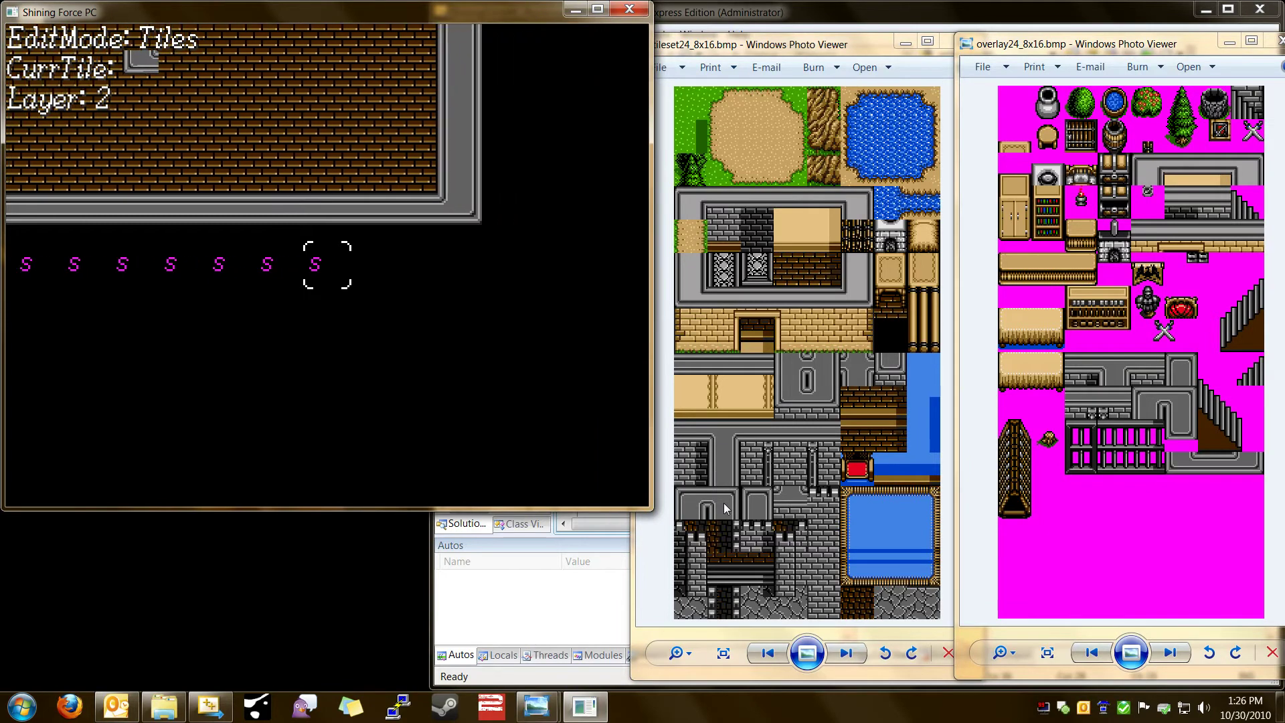
# Set S markers up the room's right wall in column 45 from row 21 to row 16.
pyautogui.press('Up')
pyautogui.press('Up')
pyautogui.press('Up')
pyautogui.press('Up')
pyautogui.press('Up')
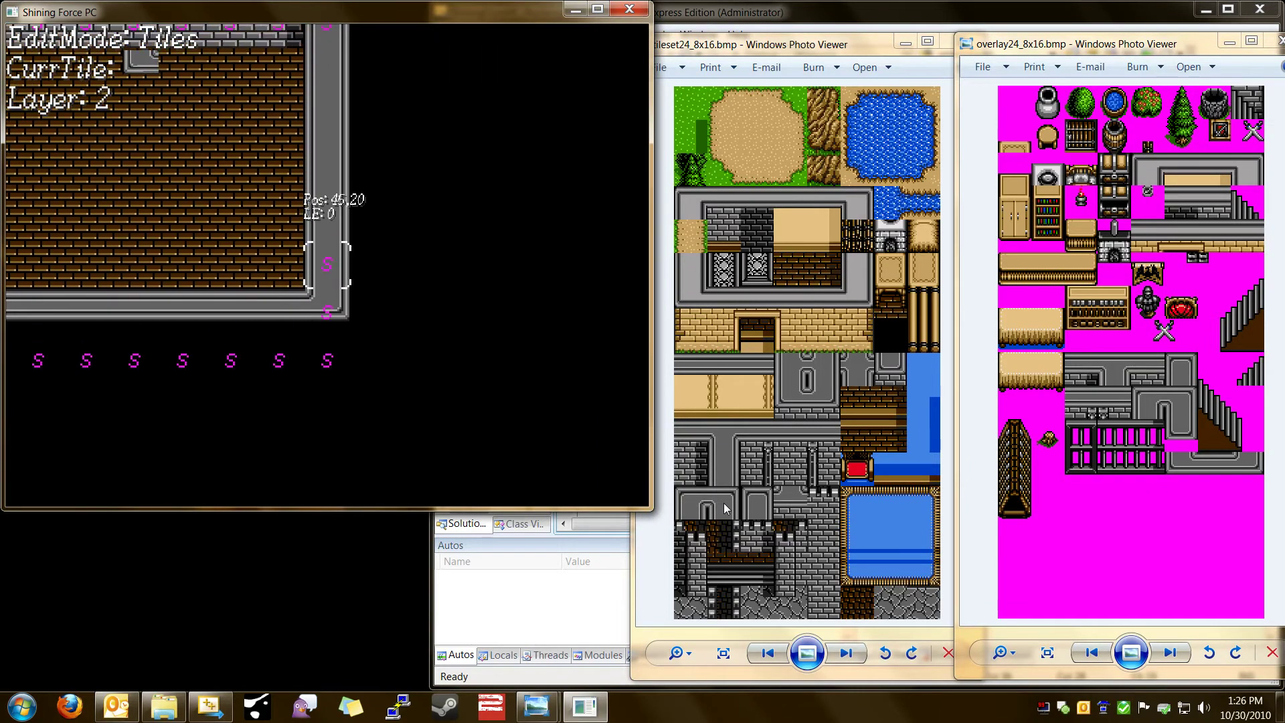
# Switch to layer 0, select the shadowed brick floor tile and place it down column 44 beside the right wall, starting at row 16.
pyautogui.press('Left')
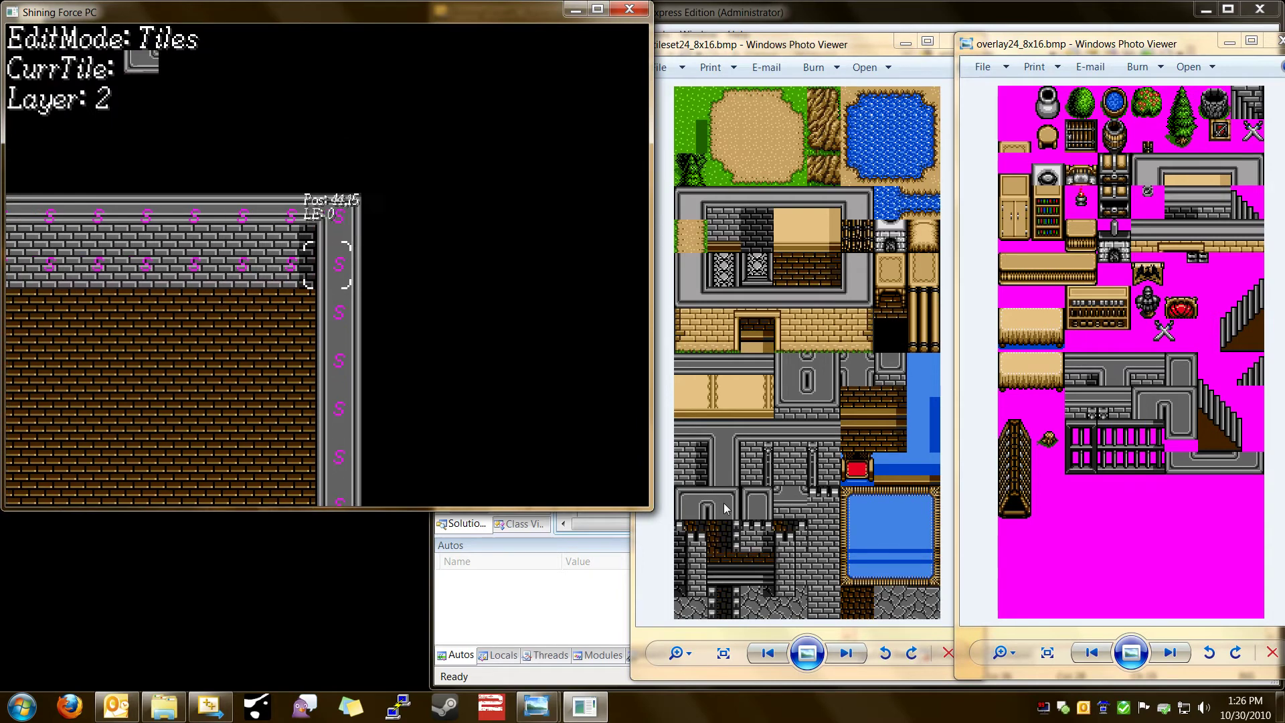
pyautogui.press('Left')
pyautogui.press('Left')
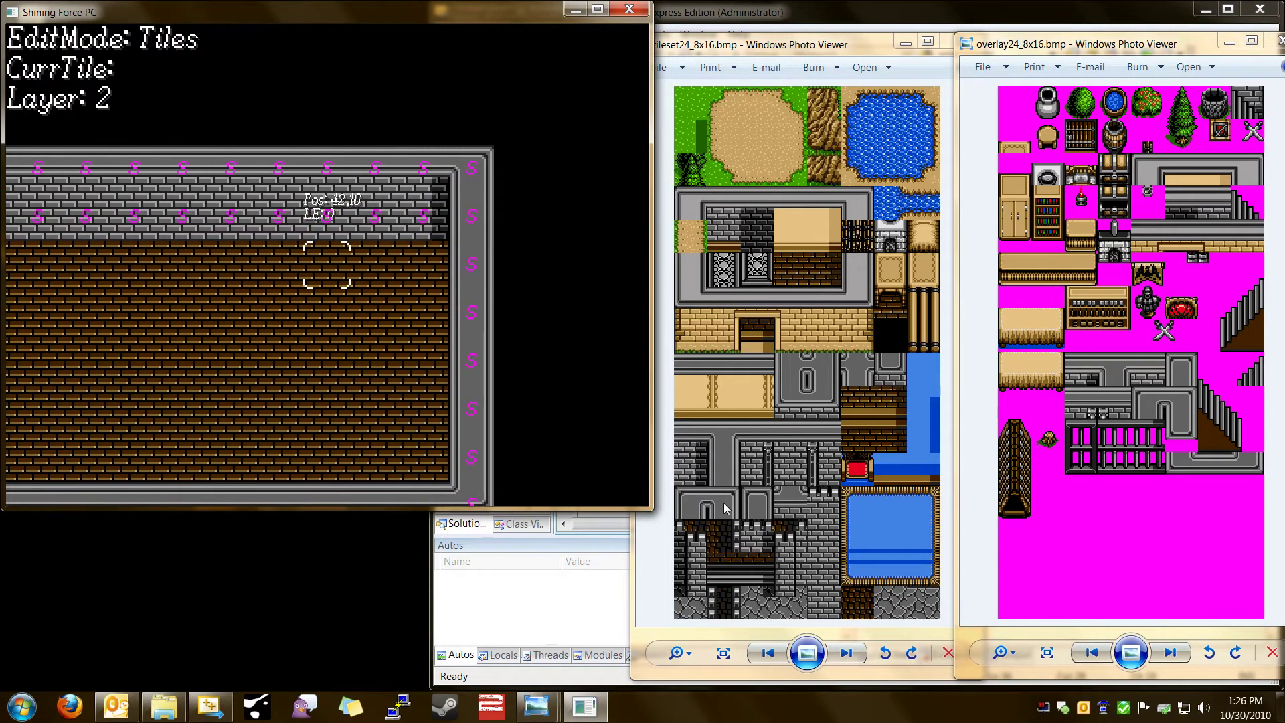
pyautogui.press('Right')
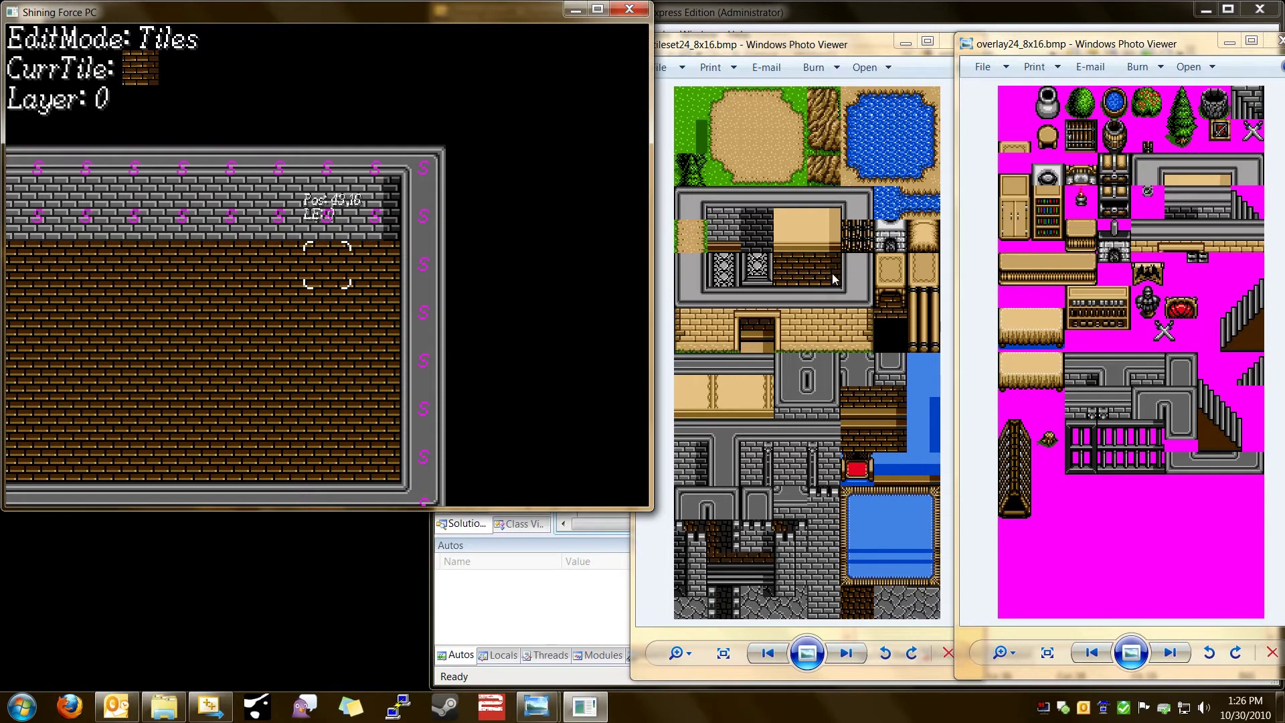
pyautogui.press('Right')
pyautogui.press('Down')
pyautogui.press('Down')
pyautogui.press('Down')
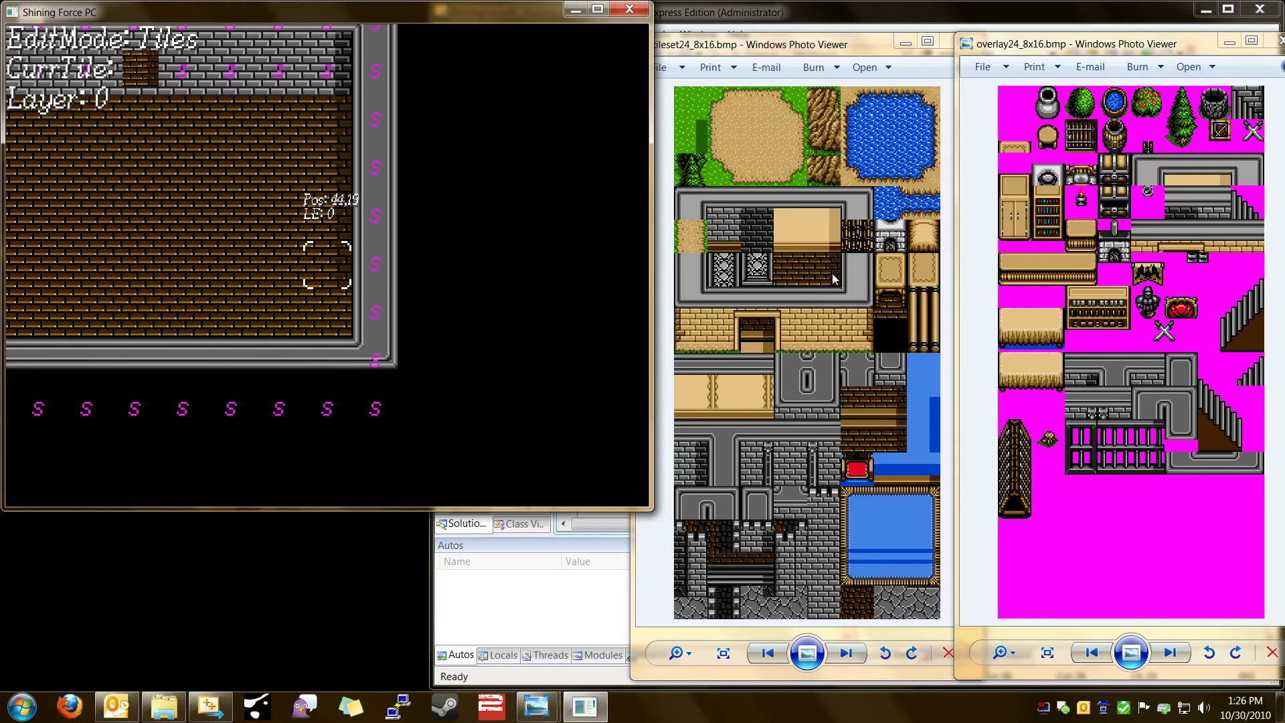
# Select the solid black tile and paint it over the grass in column 29 from row 10 down to row 28 on layer 0.
pyautogui.press('Up')
pyautogui.press('Up')
pyautogui.press('Left')
pyautogui.press('Left')
pyautogui.press('Left')
pyautogui.press('Left')
pyautogui.press('Left')
pyautogui.press('Left')
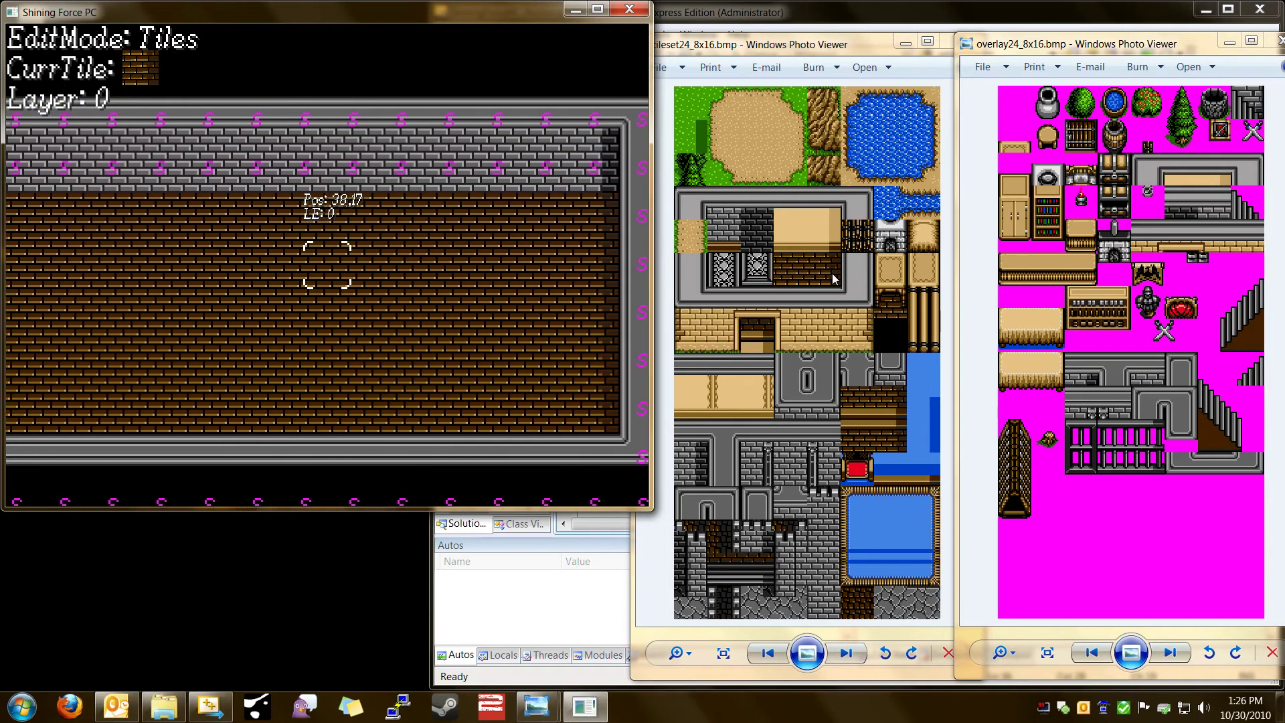
pyautogui.press('Left')
pyautogui.press('Left')
pyautogui.press('Left')
pyautogui.press('Left')
pyautogui.press('Left')
pyautogui.press('Left')
pyautogui.press('Left')
pyautogui.press('Up')
pyautogui.press('Up')
pyautogui.press('Up')
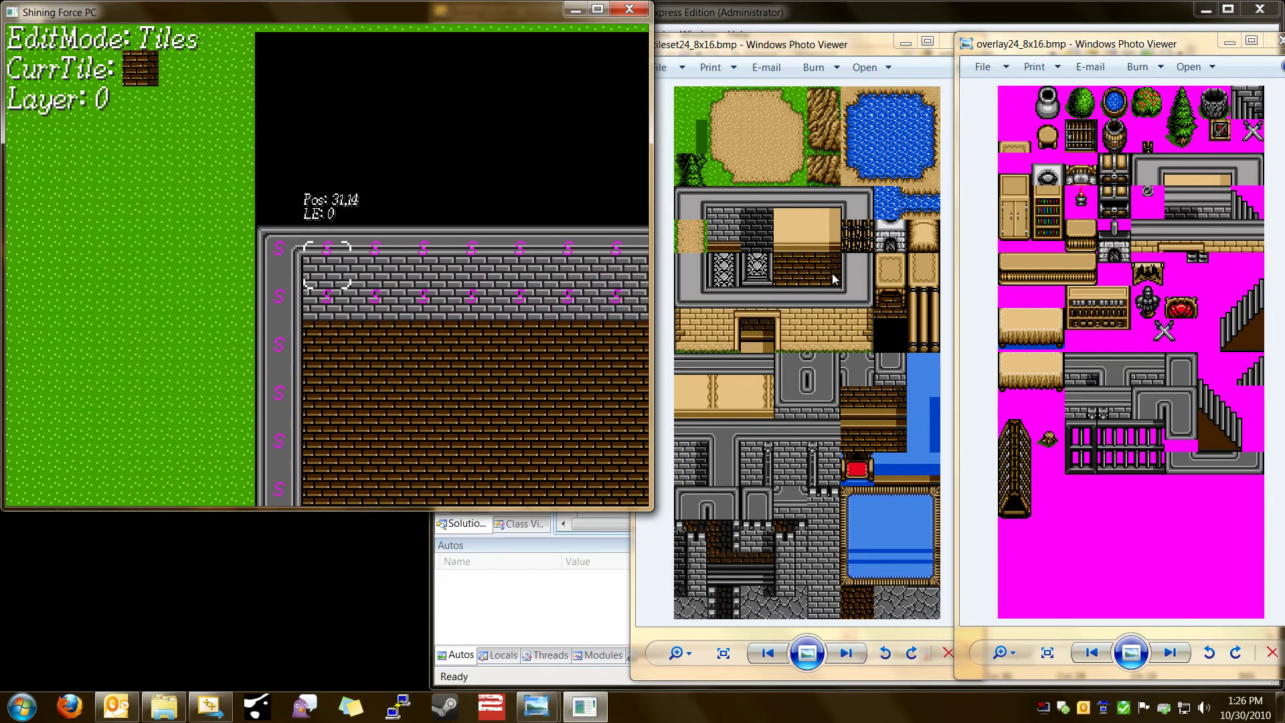
pyautogui.press('Left')
pyautogui.press('Left')
pyautogui.press('Up')
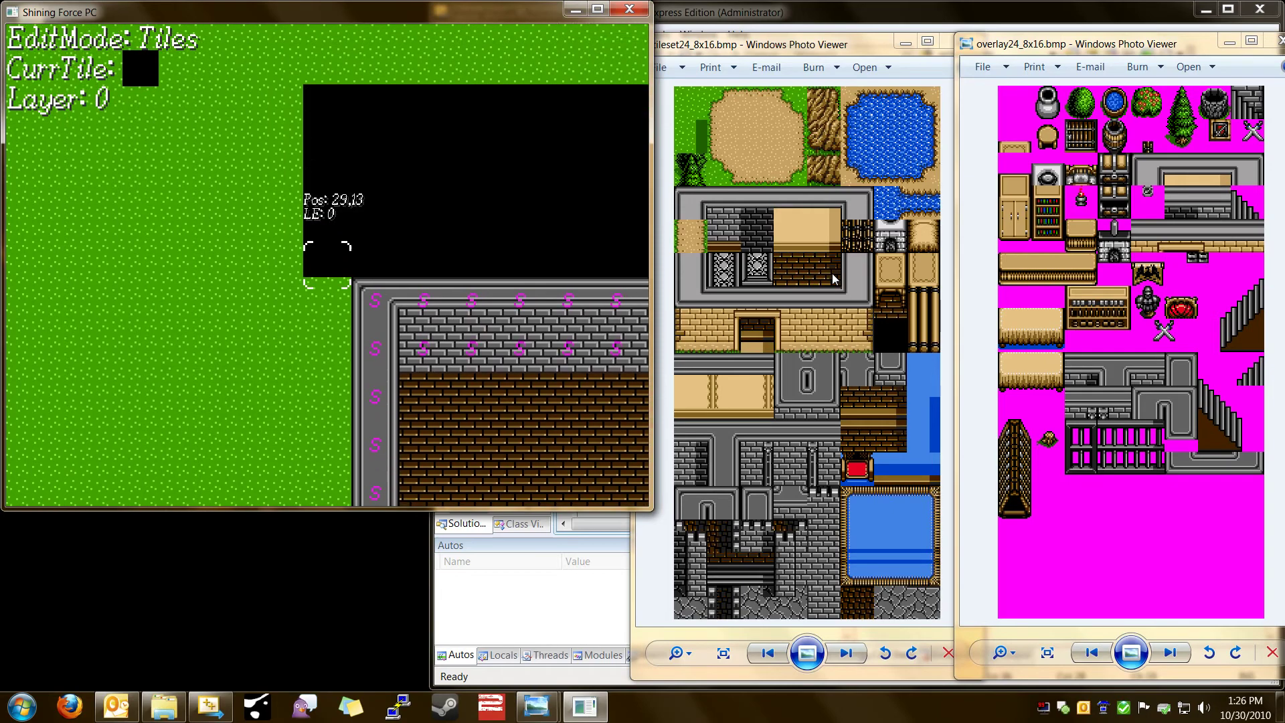
pyautogui.press('Down')
pyautogui.press('Down')
pyautogui.press('Down')
pyautogui.press('Down')
pyautogui.press('Down')
pyautogui.press('Down')
pyautogui.press('Down')
pyautogui.press('Down')
pyautogui.press('Down')
pyautogui.press('Down')
pyautogui.press('Down')
pyautogui.press('Down')
pyautogui.press('Down')
pyautogui.press('Down')
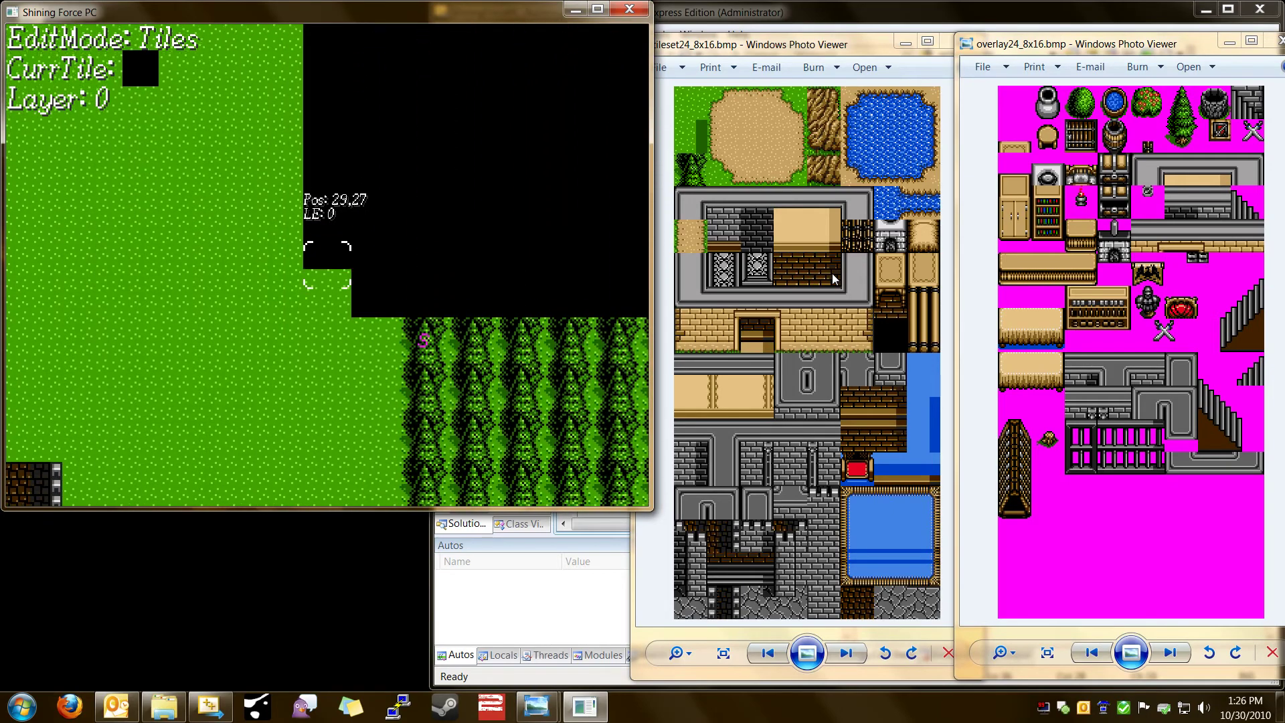
# Paint black tiles over the grass in column 28 from row 28 up to row 10.
pyautogui.press('Left')
pyautogui.press('Up')
pyautogui.press('Up')
pyautogui.press('Up')
pyautogui.press('Up')
pyautogui.press('Up')
pyautogui.press('Up')
pyautogui.press('Up')
pyautogui.press('Up')
pyautogui.press('Up')
pyautogui.press('Up')
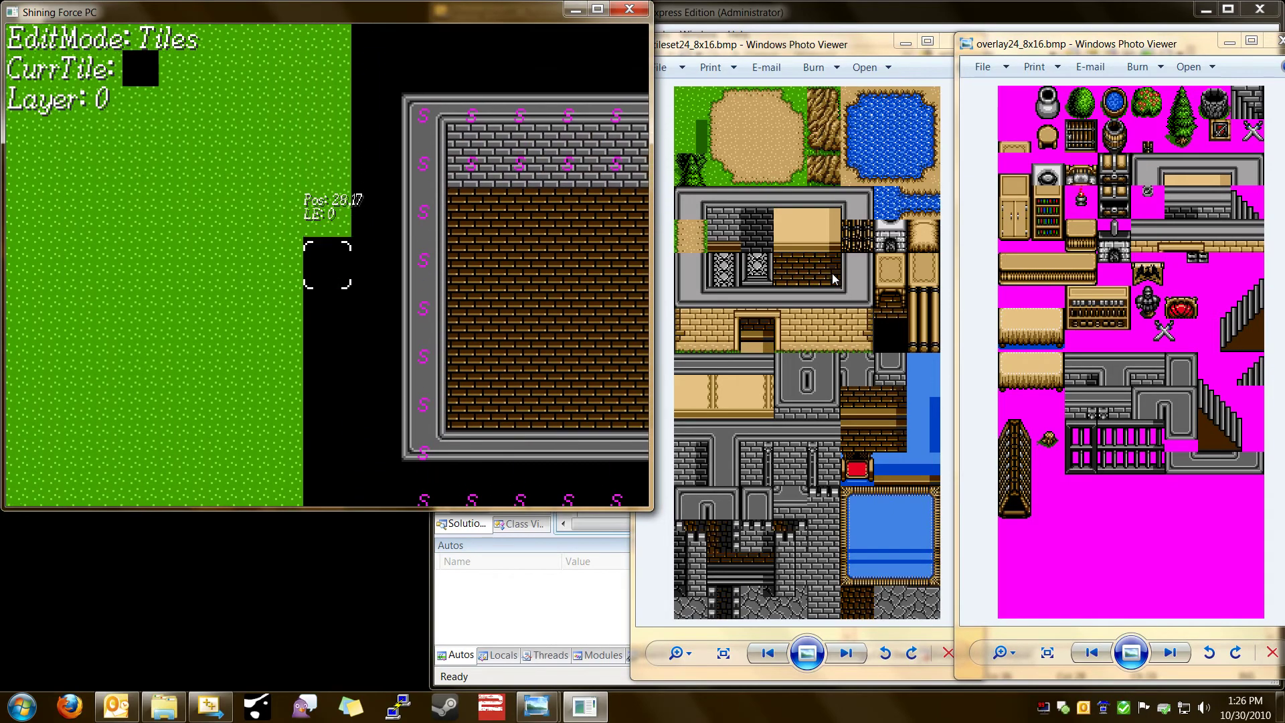
pyautogui.press('Up')
pyautogui.press('Up')
pyautogui.press('Up')
pyautogui.press('Up')
pyautogui.press('Up')
pyautogui.press('Up')
pyautogui.press('Up')
# Paint black tiles over the grass in column 27 from row 10 down to row 28.
pyautogui.press('Left')
pyautogui.press('Down')
pyautogui.press('Down')
pyautogui.press('Down')
pyautogui.press('Down')
pyautogui.press('Down')
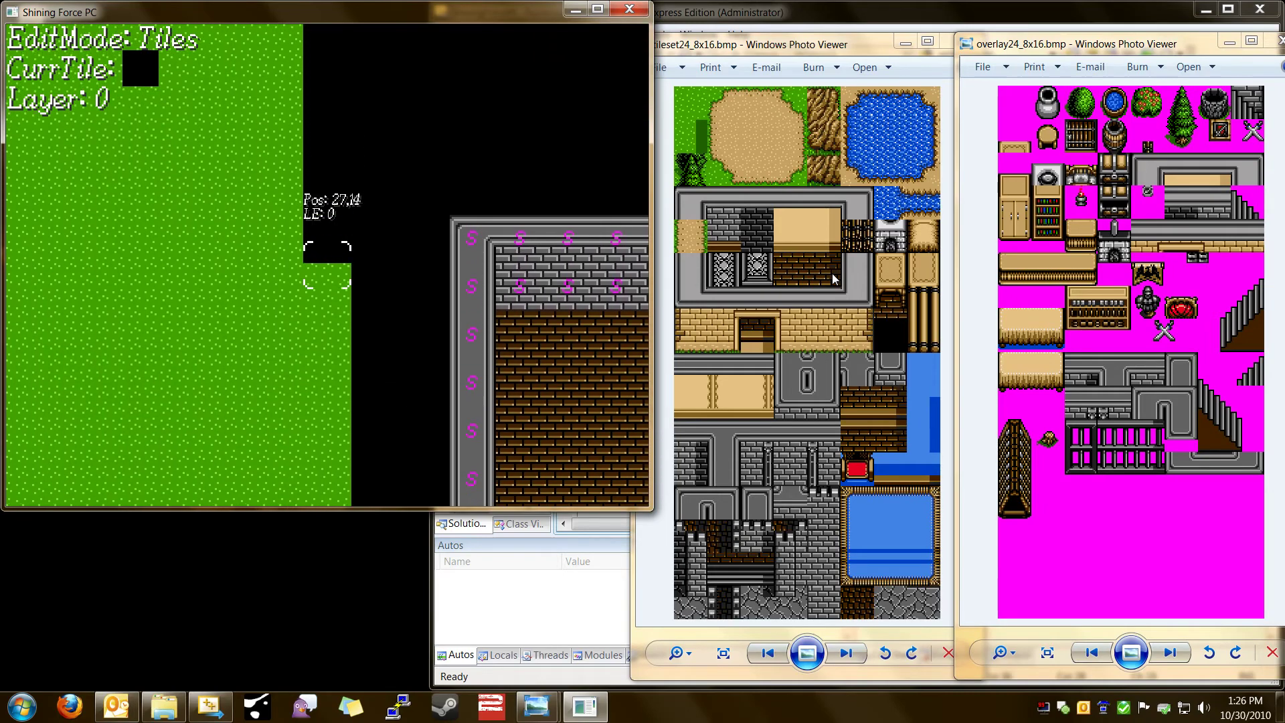
pyautogui.press('Down')
pyautogui.press('Down')
pyautogui.press('Down')
pyautogui.press('Down')
pyautogui.press('Down')
pyautogui.press('Down')
pyautogui.press('Down')
pyautogui.press('Down')
pyautogui.press('Down')
pyautogui.press('Down')
pyautogui.press('Down')
pyautogui.press('Down')
pyautogui.press('Down')
pyautogui.press('Down')
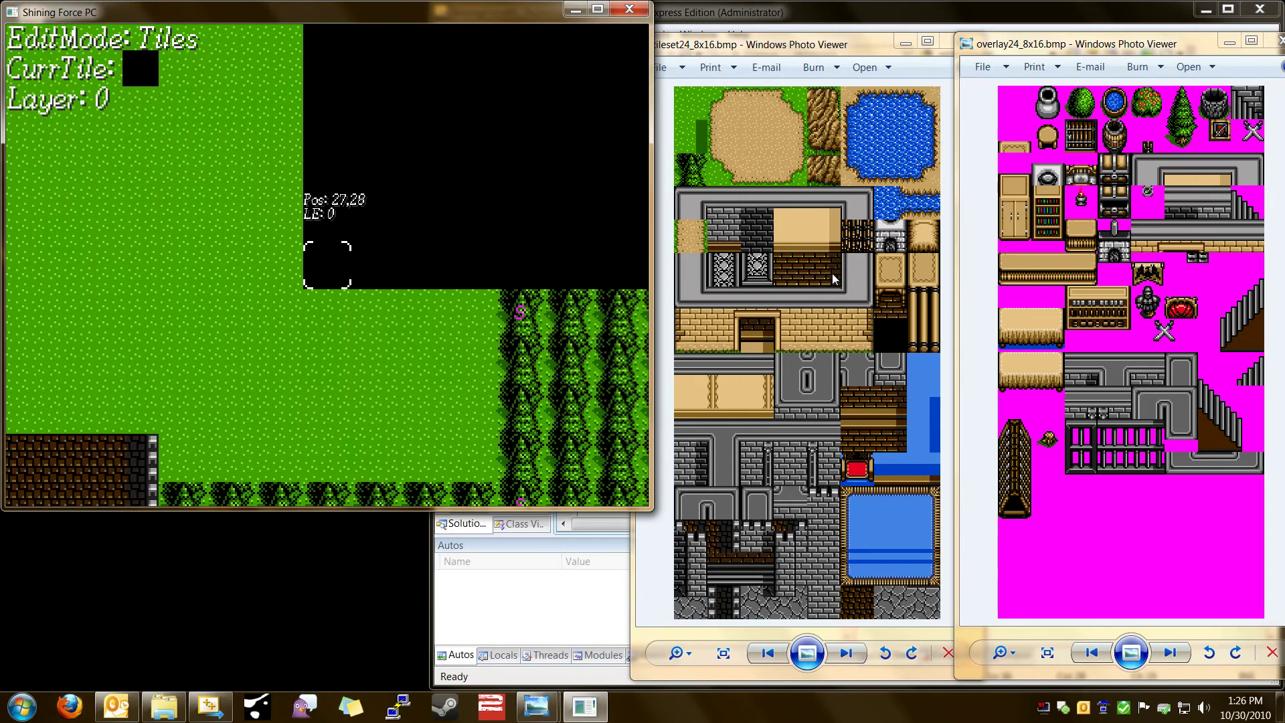
# Paint black tiles over the grass in column 26 from row 28 up to row 10.
pyautogui.press('Right')
pyautogui.press('Up')
pyautogui.press('Up')
pyautogui.press('Up')
pyautogui.press('Up')
pyautogui.press('Up')
pyautogui.press('Up')
pyautogui.press('Up')
pyautogui.press('Up')
pyautogui.press('Up')
pyautogui.press('Up')
pyautogui.press('Up')
pyautogui.press('Up')
pyautogui.press('Up')
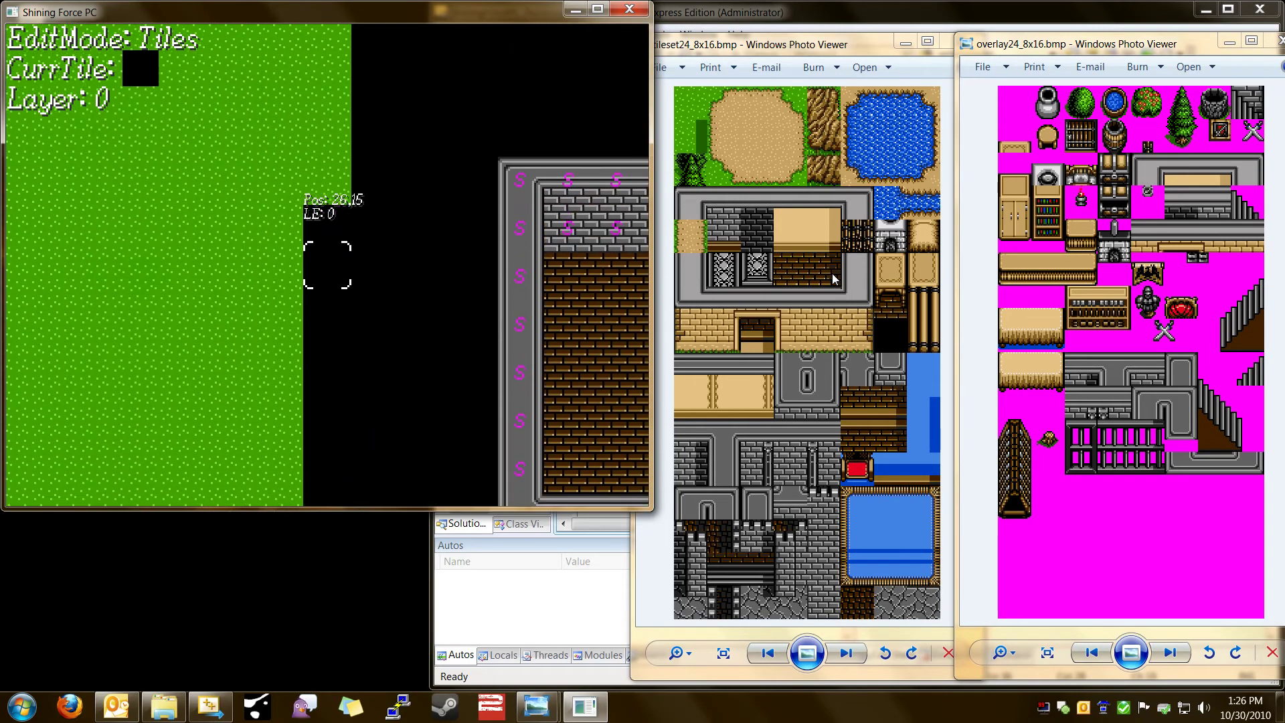
pyautogui.press('Up')
pyautogui.press('Up')
pyautogui.press('Up')
pyautogui.press('Up')
pyautogui.press('Up')
pyautogui.press('Up')
pyautogui.press('Up')
# Paint black tiles over the grass in column 25 from row 10 down to row 28.
pyautogui.press('Left')
pyautogui.press('Left')
pyautogui.press('Left')
pyautogui.press('Down')
pyautogui.press('Down')
pyautogui.press('Down')
pyautogui.press('Down')
pyautogui.press('Down')
pyautogui.press('Down')
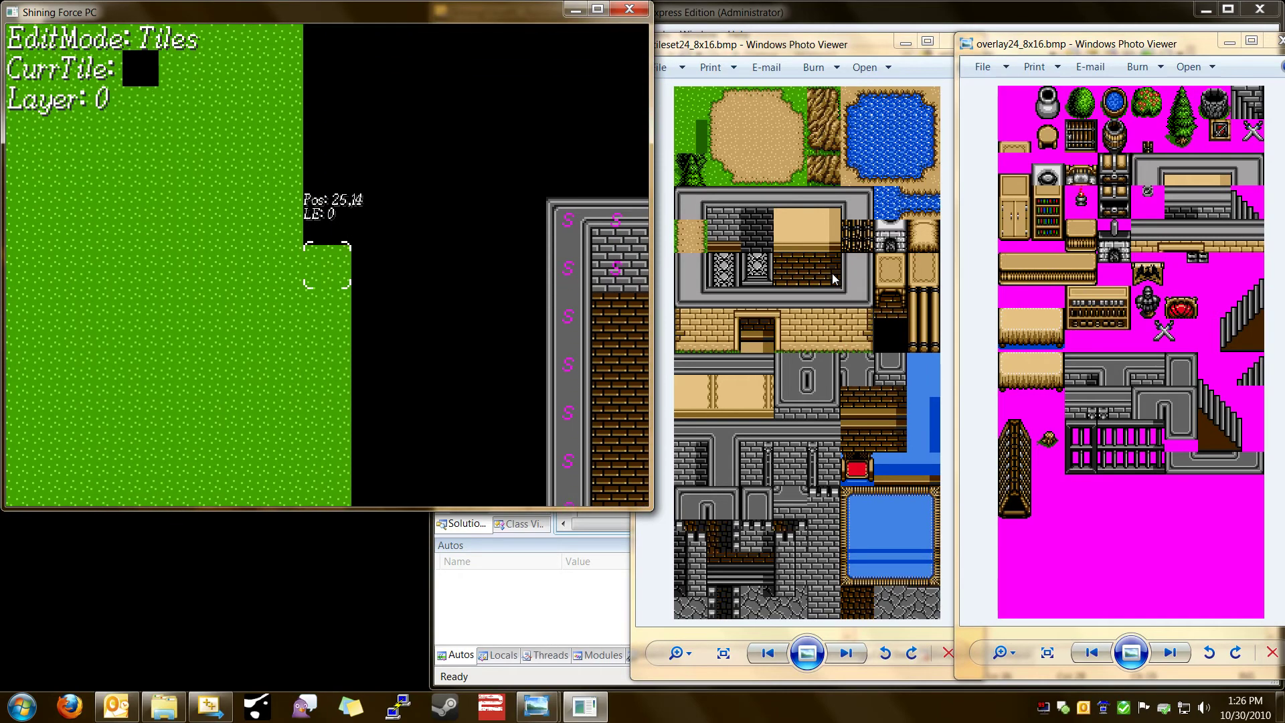
pyautogui.press('Down')
pyautogui.press('Down')
pyautogui.press('Down')
pyautogui.press('Down')
pyautogui.press('Down')
pyautogui.press('Down')
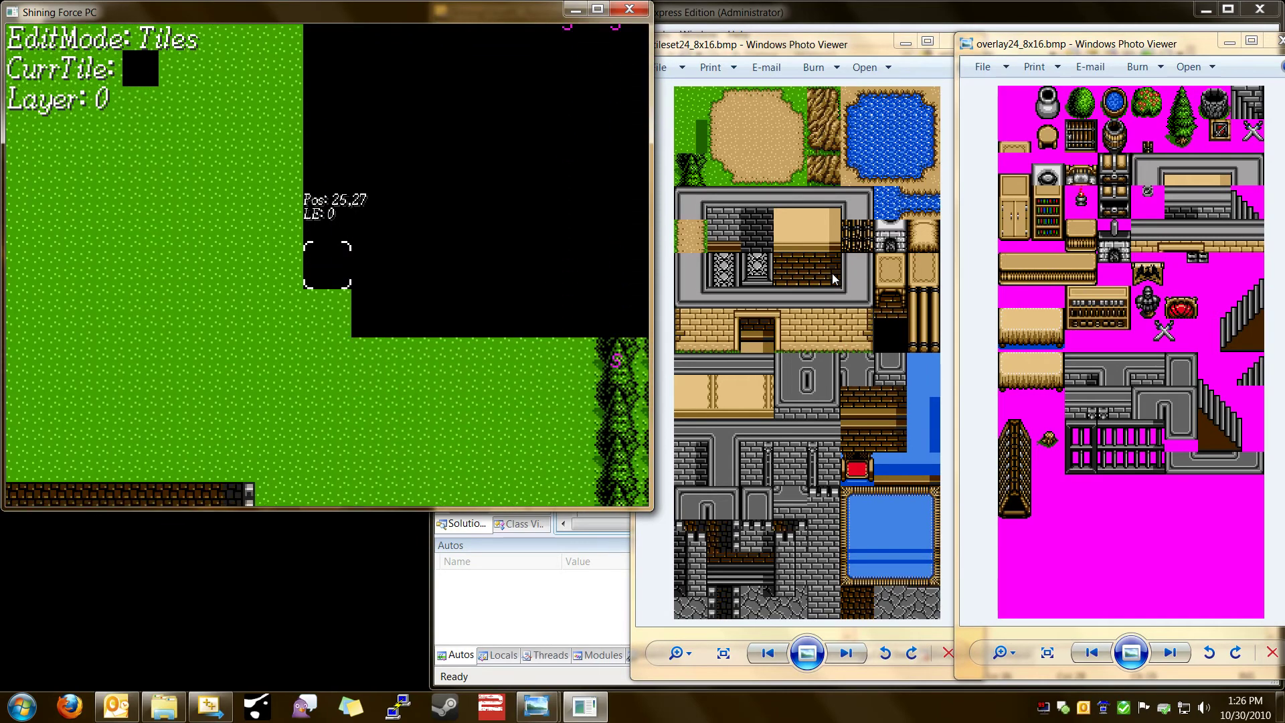
# Paint black tiles over the grass in column 24 from row 28 up to row 10.
pyautogui.press('Left')
pyautogui.press('Up')
pyautogui.press('Up')
pyautogui.press('Up')
pyautogui.press('Up')
pyautogui.press('Up')
pyautogui.press('Up')
pyautogui.press('Up')
pyautogui.press('Up')
pyautogui.press('Up')
pyautogui.press('Up')
pyautogui.press('Up')
pyautogui.press('Up')
pyautogui.press('Up')
pyautogui.press('Up')
pyautogui.press('Up')
pyautogui.press('Up')
pyautogui.press('Up')
pyautogui.press('Up')
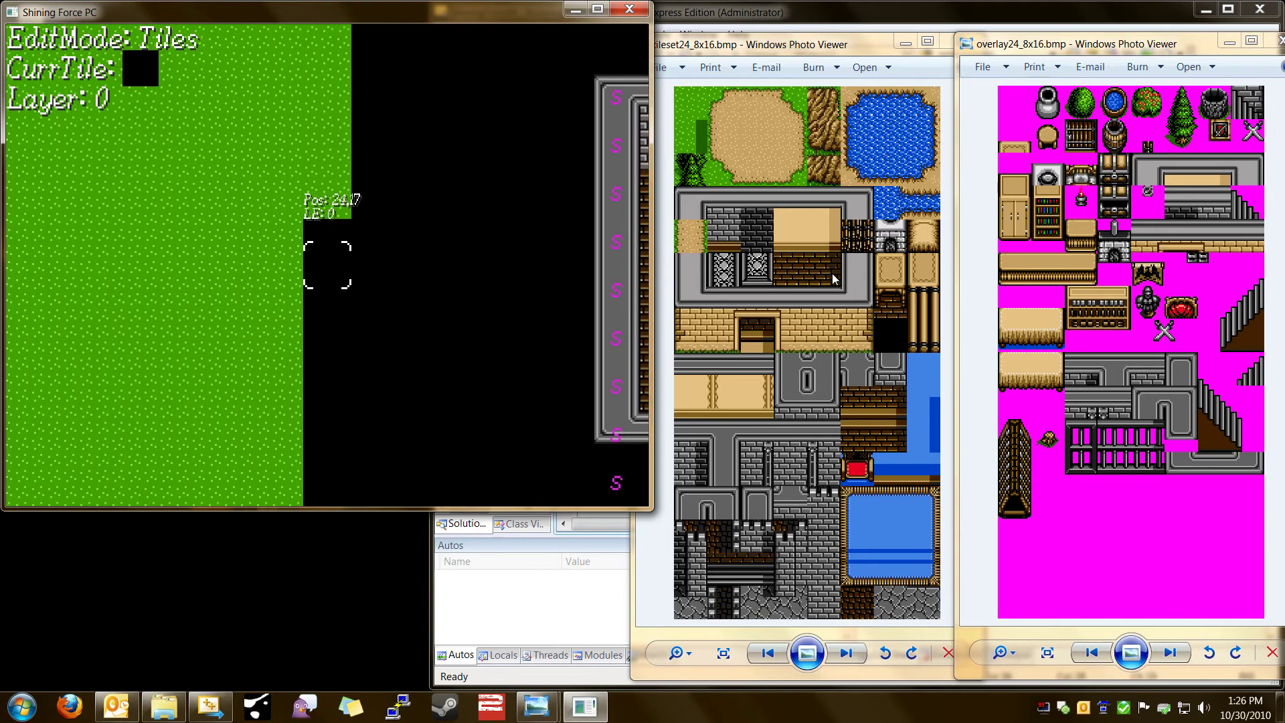
# Paint black tiles over the grass in column 23 from row 10 down to row 28.
pyautogui.press('Left')
pyautogui.press('Down')
pyautogui.press('Down')
pyautogui.press('Down')
pyautogui.press('Down')
pyautogui.press('Down')
pyautogui.press('Down')
pyautogui.press('Down')
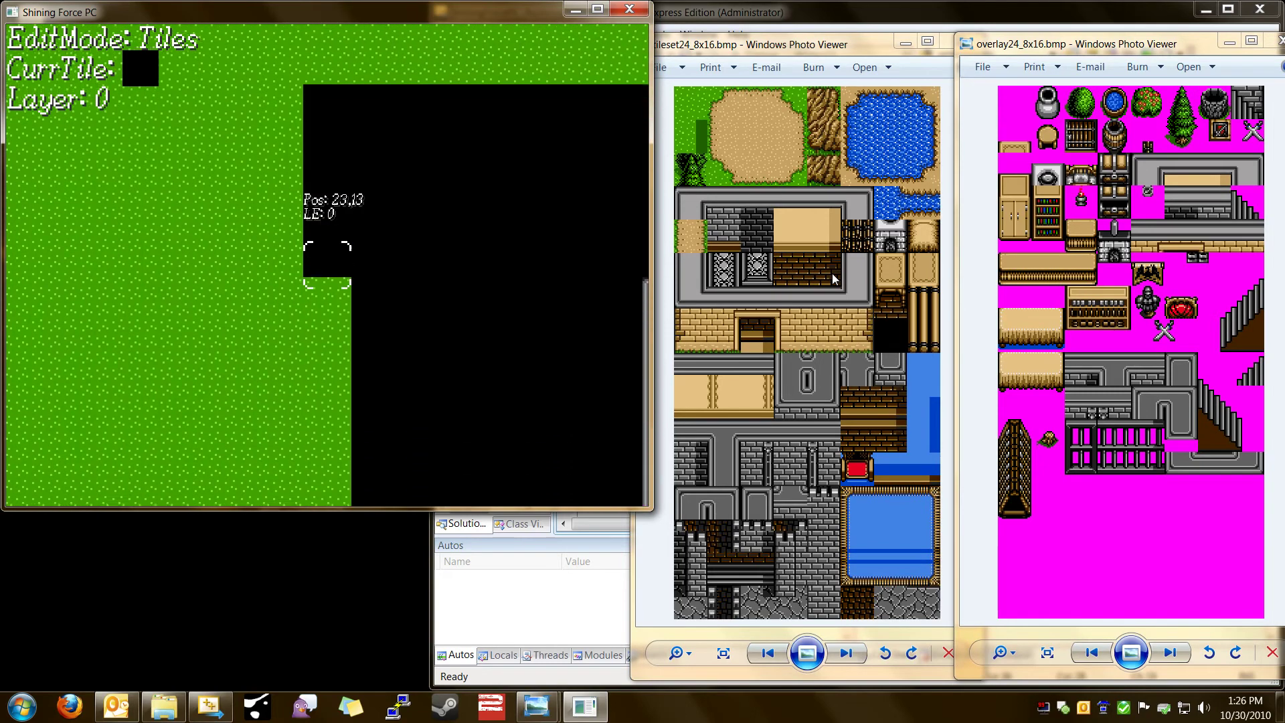
pyautogui.press('Down')
pyautogui.press('Down')
pyautogui.press('Down')
pyautogui.press('Down')
pyautogui.press('Down')
pyautogui.press('Down')
pyautogui.press('Down')
pyautogui.press('Down')
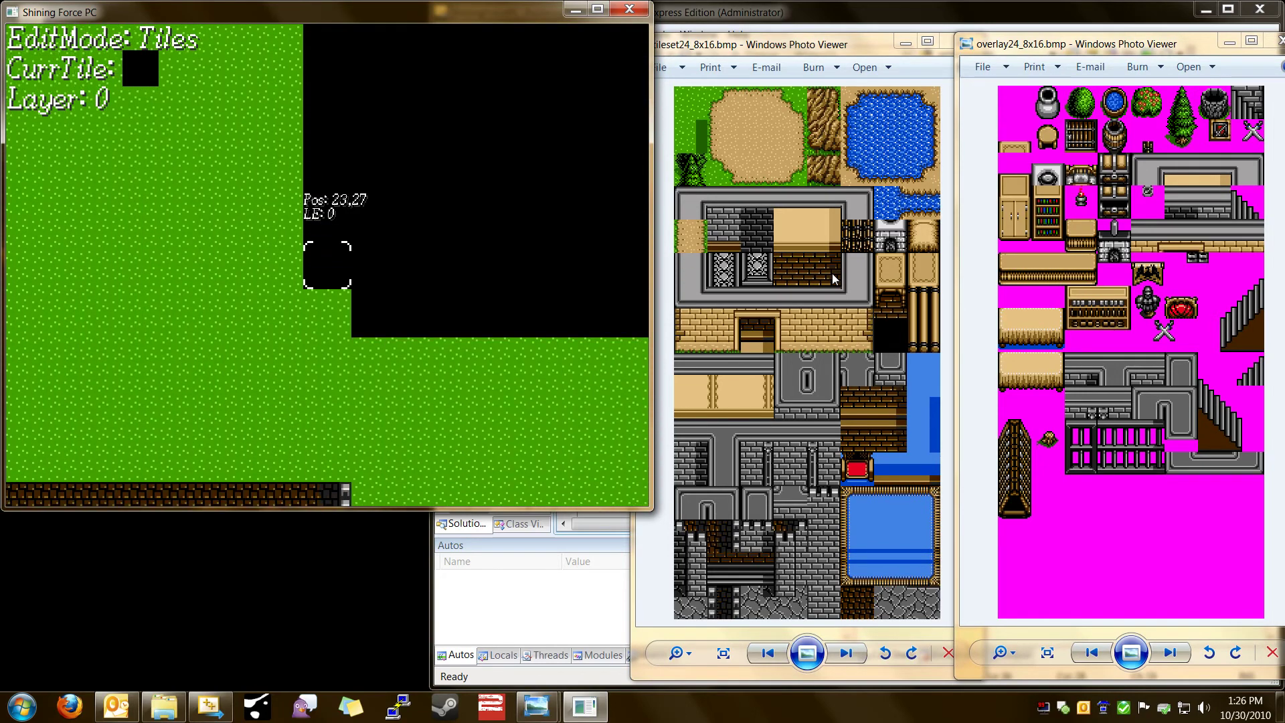
# Examine the room's walls, floor, S markers and black surroundings.
pyautogui.press('Right')
pyautogui.press('Right')
pyautogui.press('Right')
pyautogui.press('Right')
pyautogui.press('Right')
pyautogui.press('Right')
pyautogui.press('Right')
pyautogui.press('Right')
pyautogui.press('Right')
pyautogui.press('Up')
pyautogui.press('Up')
pyautogui.press('Up')
pyautogui.press('Up')
pyautogui.press('Up')
pyautogui.press('Up')
pyautogui.press('Up')
pyautogui.press('Up')
pyautogui.press('Up')
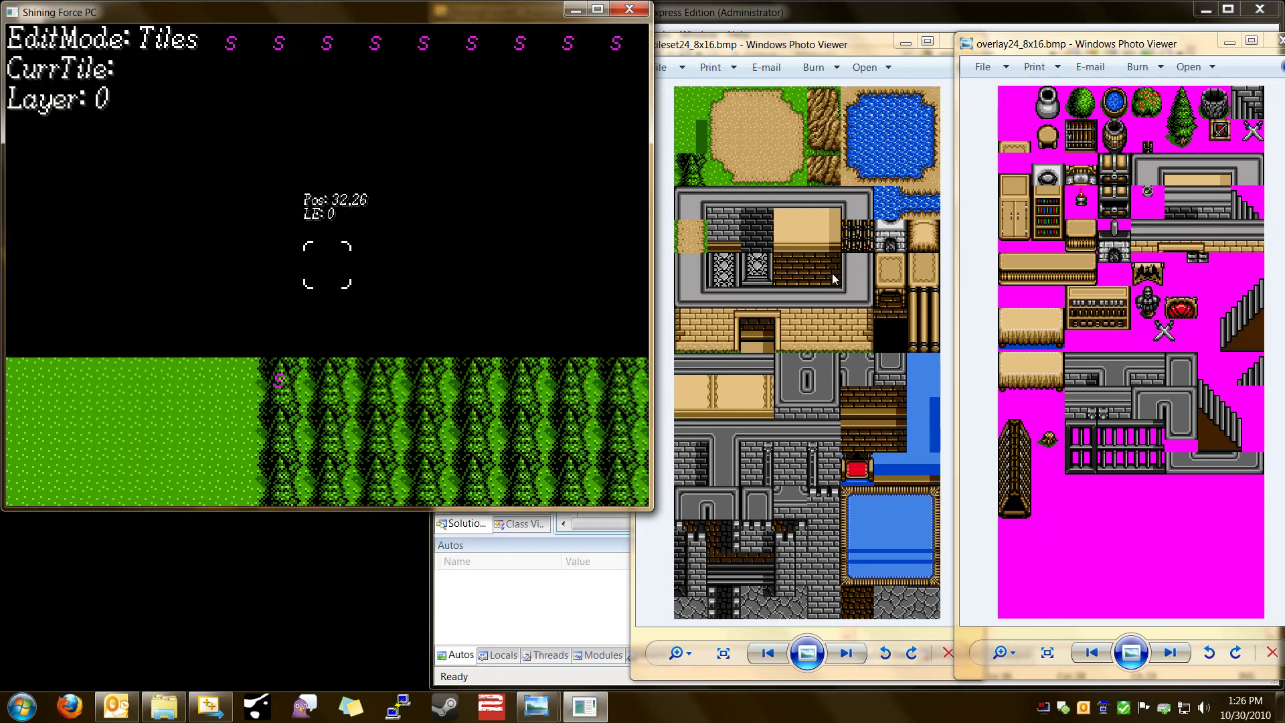
pyautogui.press('Up')
pyautogui.press('Left')
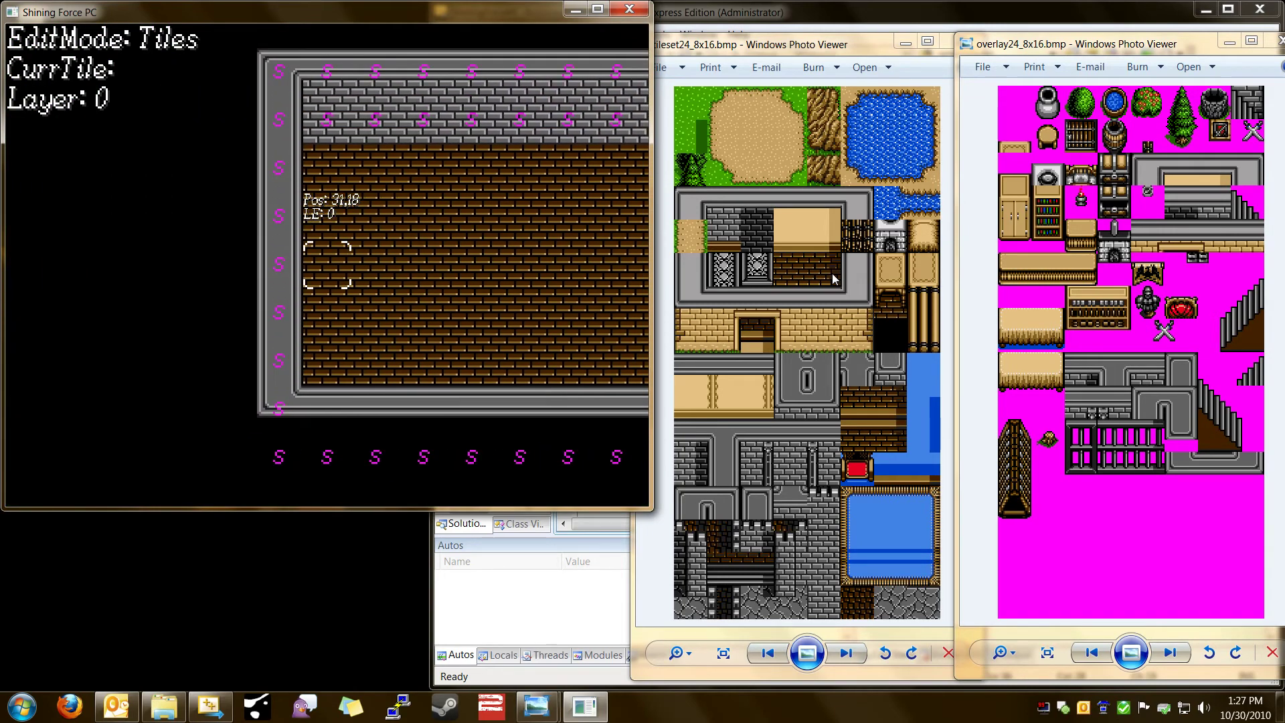
pyautogui.press('Right')
pyautogui.press('Right')
pyautogui.press('Right')
pyautogui.press('Right')
pyautogui.press('Right')
pyautogui.press('Right')
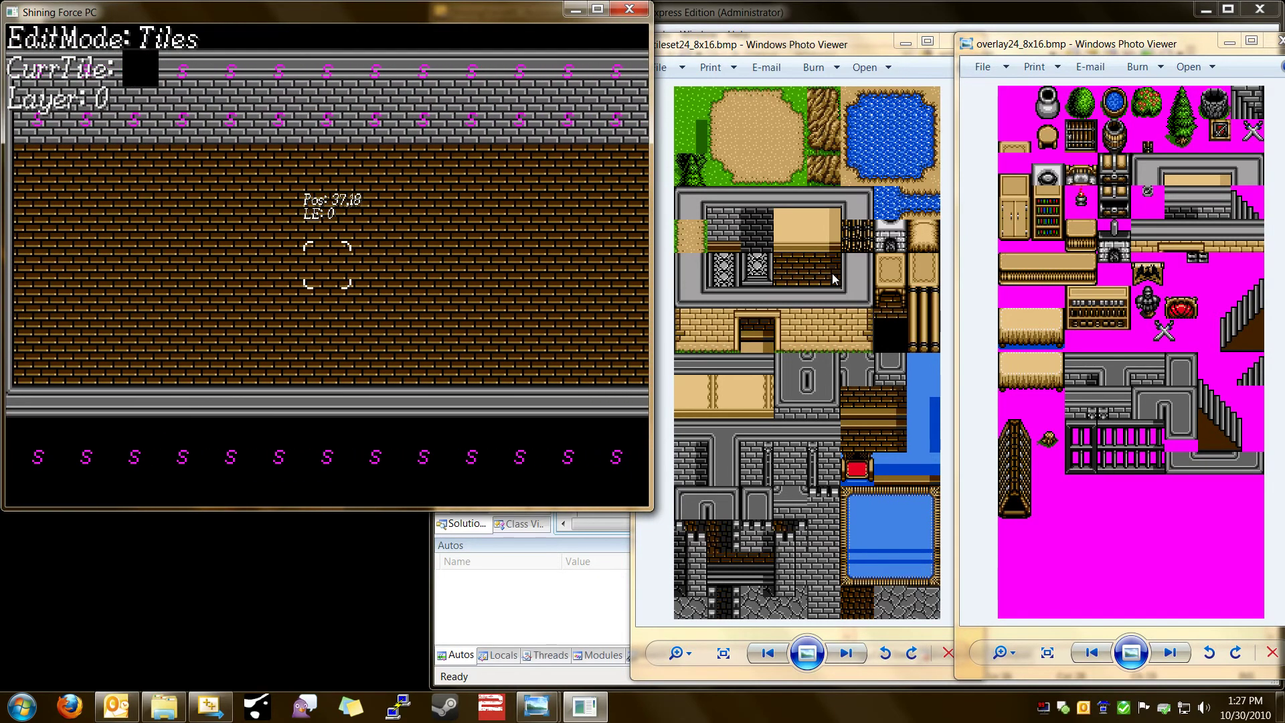
pyautogui.press('Left')
pyautogui.press('Left')
pyautogui.press('Left')
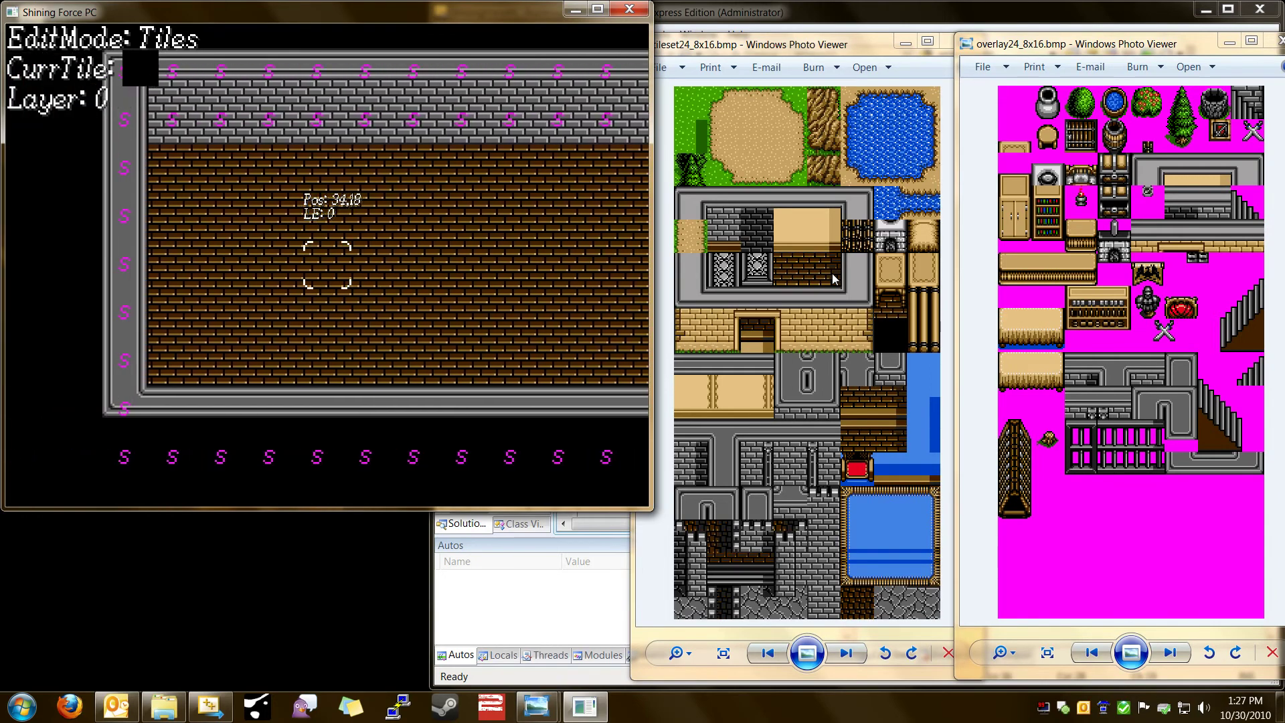
# Switch to layer 1 and pick up the brown staircase base tile from the existing dungeon room at column 60, row 16.
pyautogui.press('Up')
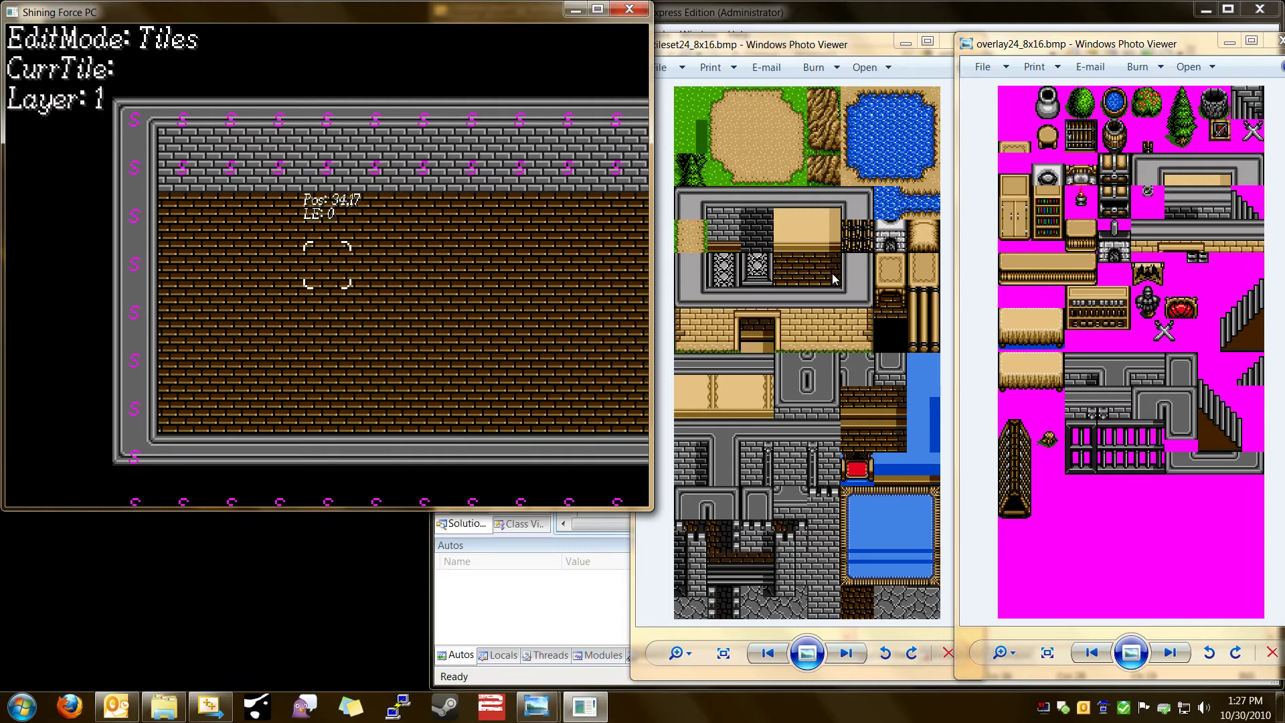
pyautogui.press('Right')
pyautogui.press('Right')
pyautogui.press('Right')
pyautogui.press('Right')
pyautogui.press('Right')
pyautogui.press('Right')
pyautogui.press('Right')
pyautogui.press('Right')
pyautogui.press('Right')
pyautogui.press('Right')
pyautogui.press('Right')
pyautogui.press('Right')
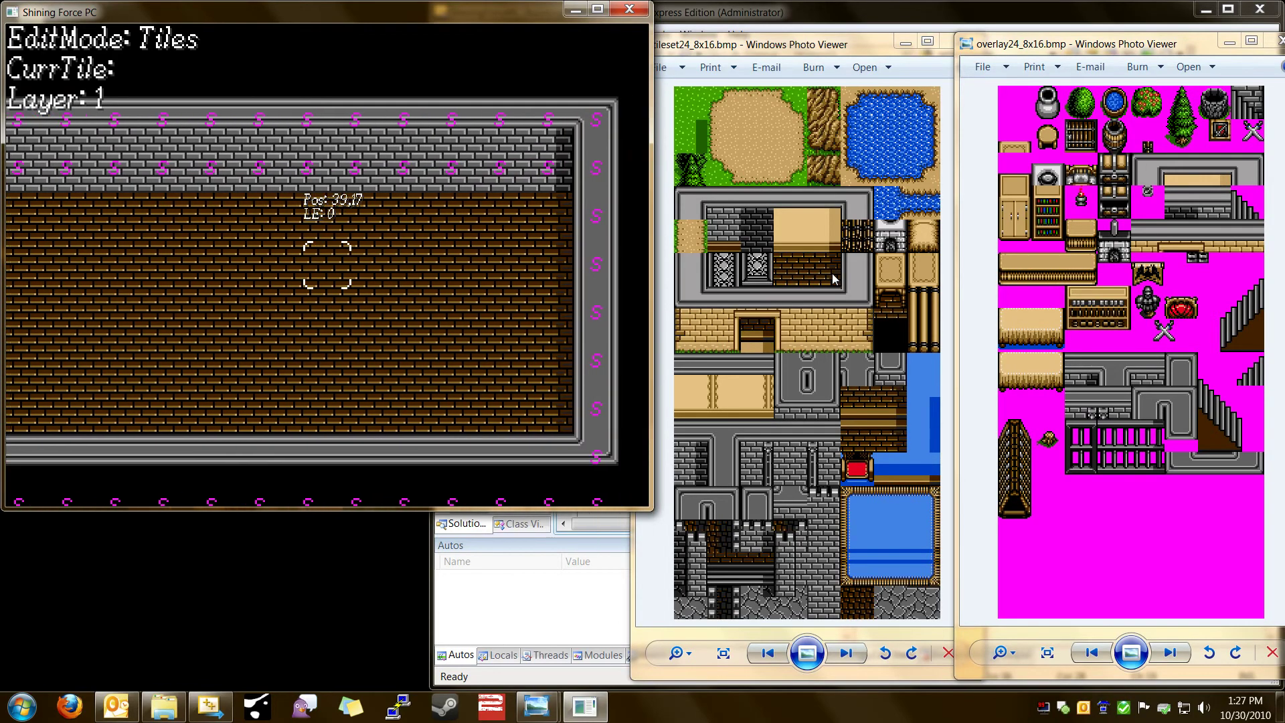
pyautogui.press('Right')
pyautogui.press('Right')
pyautogui.press('Right')
pyautogui.press('Right')
pyautogui.press('Right')
pyautogui.press('Right')
pyautogui.press('Right')
pyautogui.press('Right')
pyautogui.press('Right')
pyautogui.press('Right')
pyautogui.press('Right')
pyautogui.press('Right')
pyautogui.press('Right')
pyautogui.press('Right')
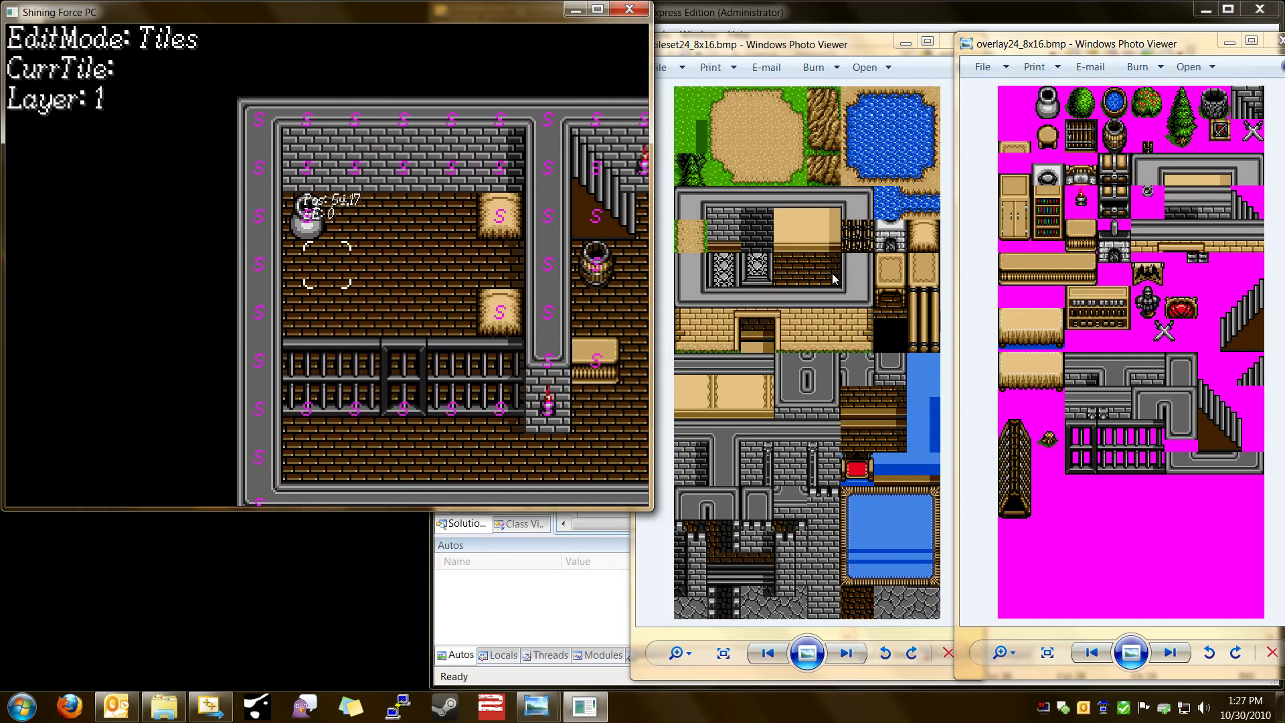
pyautogui.press('Up')
pyautogui.press('Left')
pyautogui.press('Left')
pyautogui.press('Left')
pyautogui.press('Left')
pyautogui.press('Left')
pyautogui.press('Left')
pyautogui.press('Left')
pyautogui.press('Left')
pyautogui.press('Left')
pyautogui.press('Left')
pyautogui.press('Left')
pyautogui.press('Left')
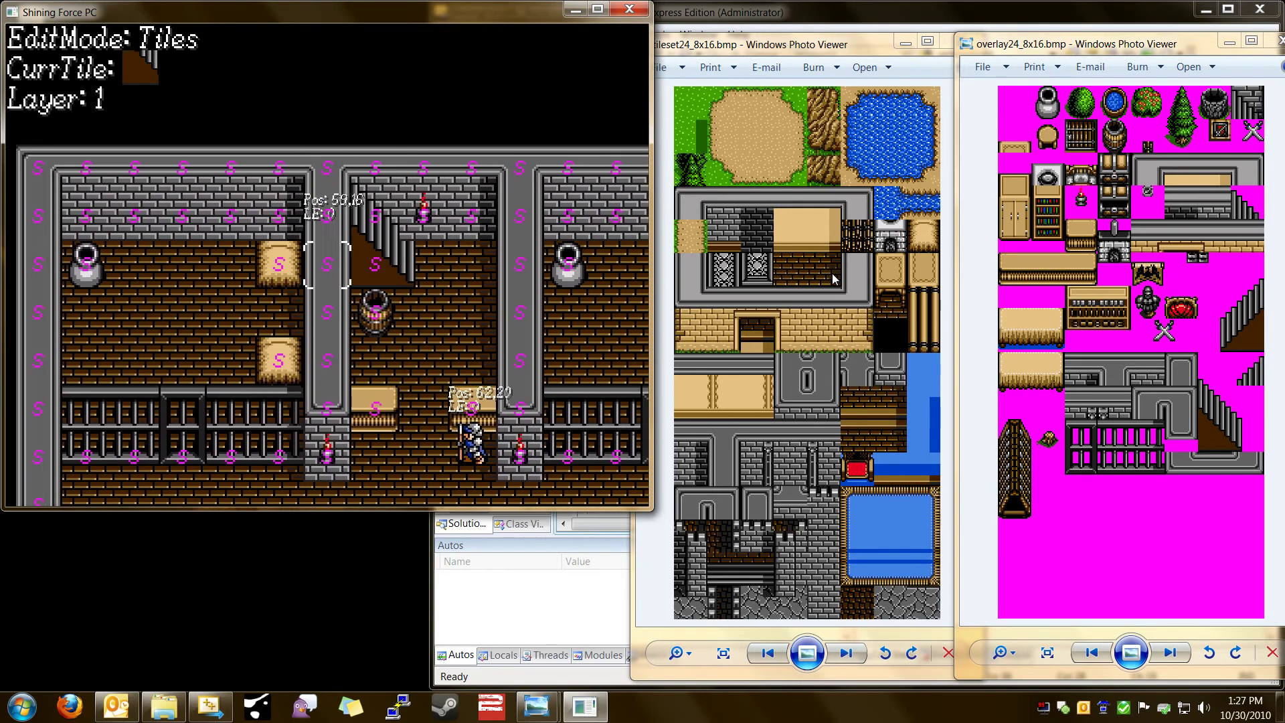
# Place the staircase base tile on the new room's floor at column 31, row 16.
pyautogui.press('Left')
pyautogui.press('Left')
pyautogui.press('Left')
pyautogui.press('Left')
pyautogui.press('Left')
pyautogui.press('Left')
pyautogui.press('Left')
pyautogui.press('Left')
pyautogui.press('Left')
pyautogui.press('Left')
pyautogui.press('Left')
pyautogui.press('Left')
pyautogui.press('Left')
pyautogui.press('Left')
pyautogui.press('Left')
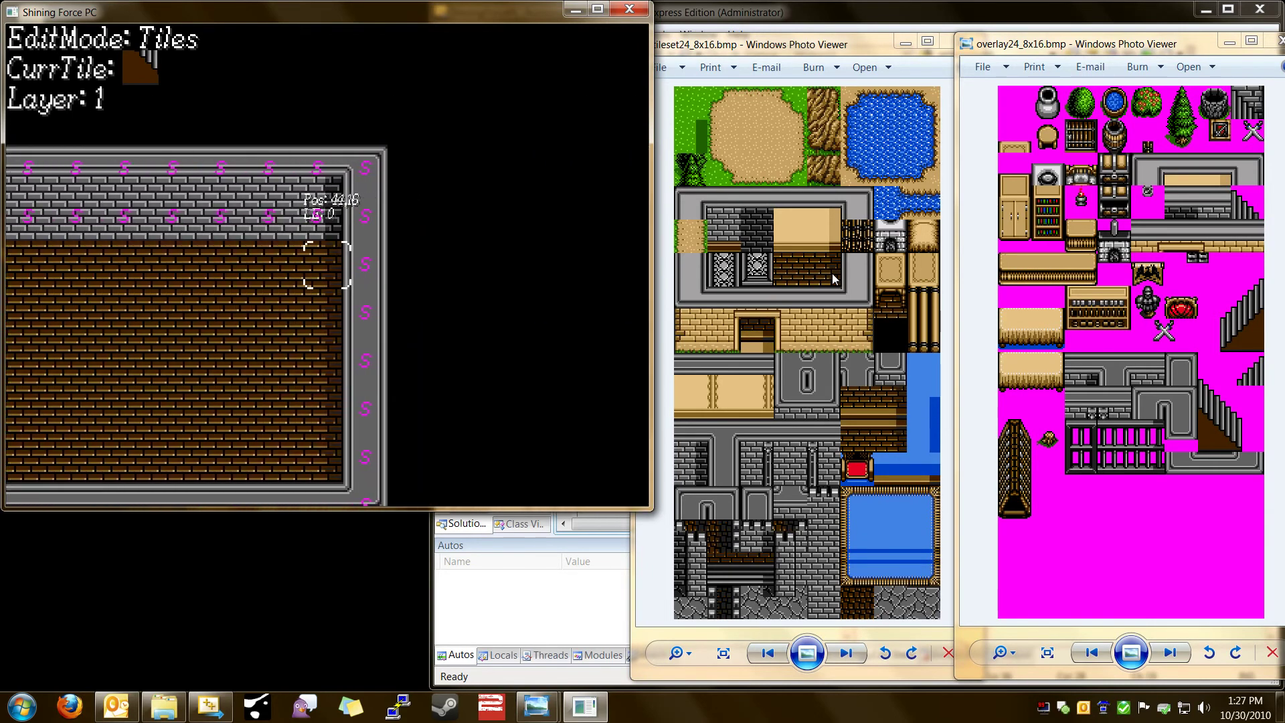
pyautogui.press('Left')
pyautogui.press('Left')
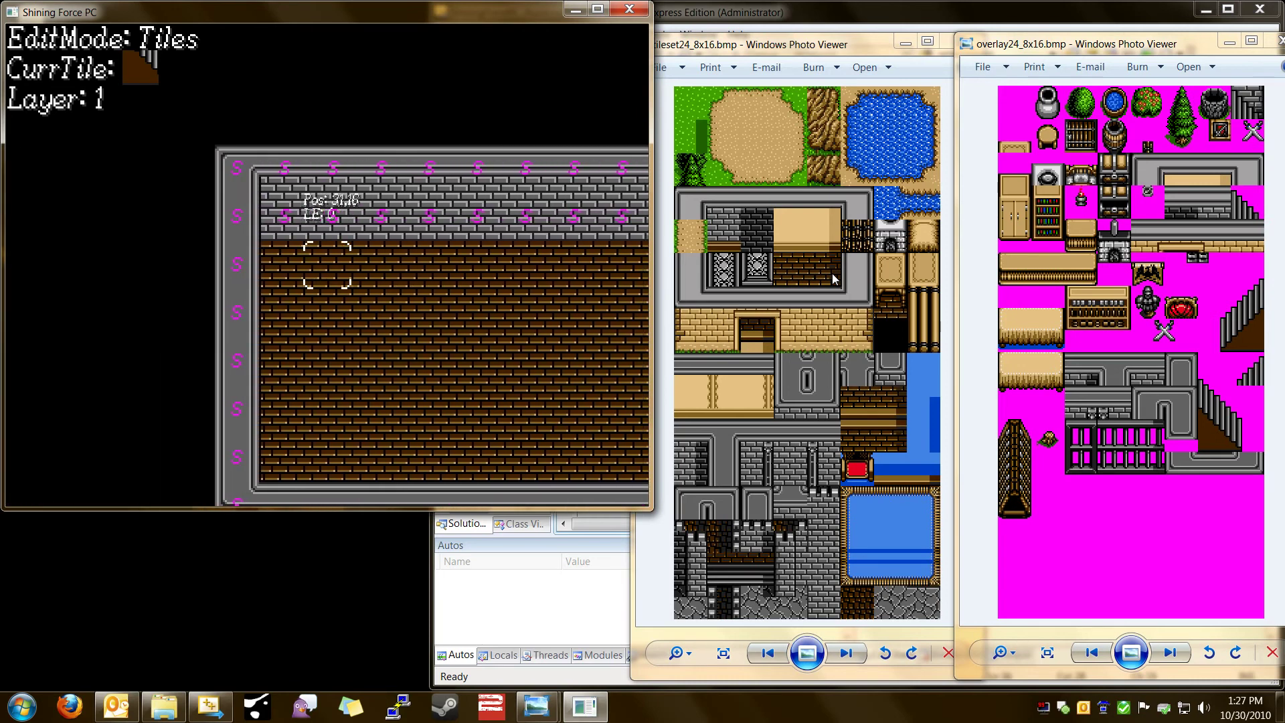
pyautogui.press('space')
# Complete the staircase with its matching gray stair tiles at positions 32,16, 31,15 and 31,14 on layer 1.
pyautogui.press('Right')
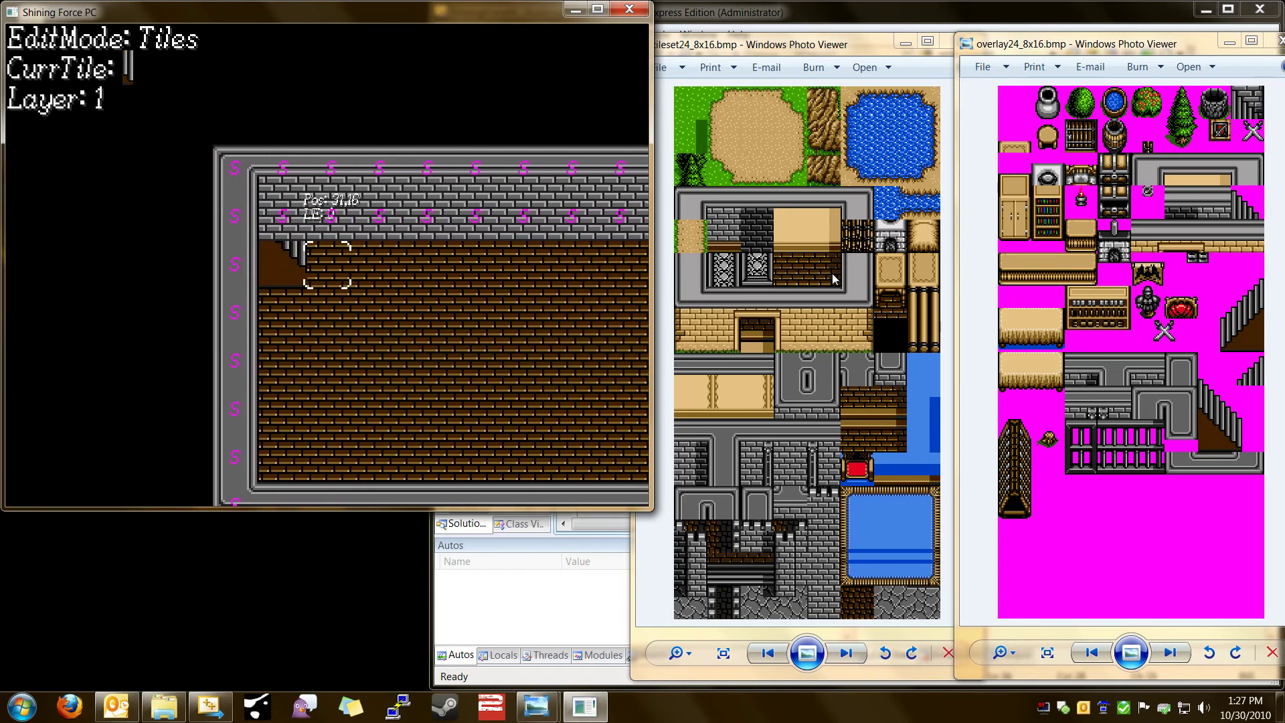
pyautogui.press('Up')
pyautogui.press('Left')
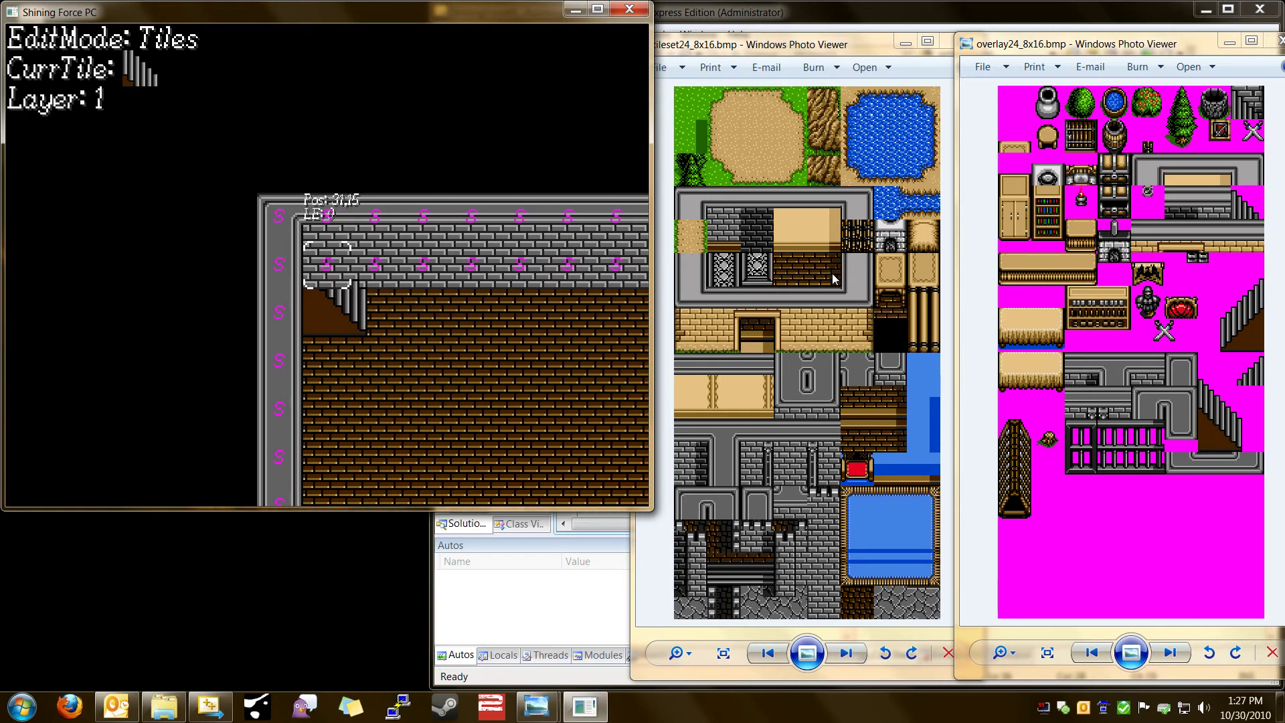
pyautogui.press('Up')
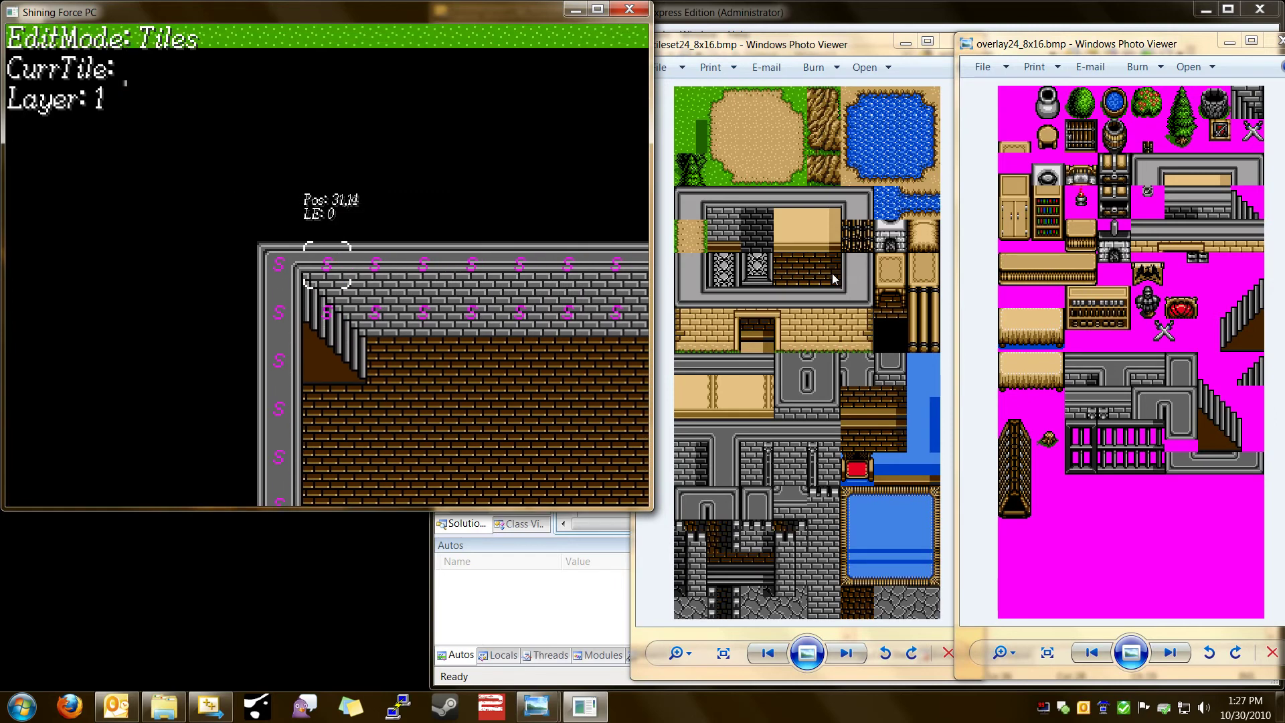
# Add an S marker to the staircase base at column 31, row 16.
pyautogui.press('Down')
pyautogui.press('Down')
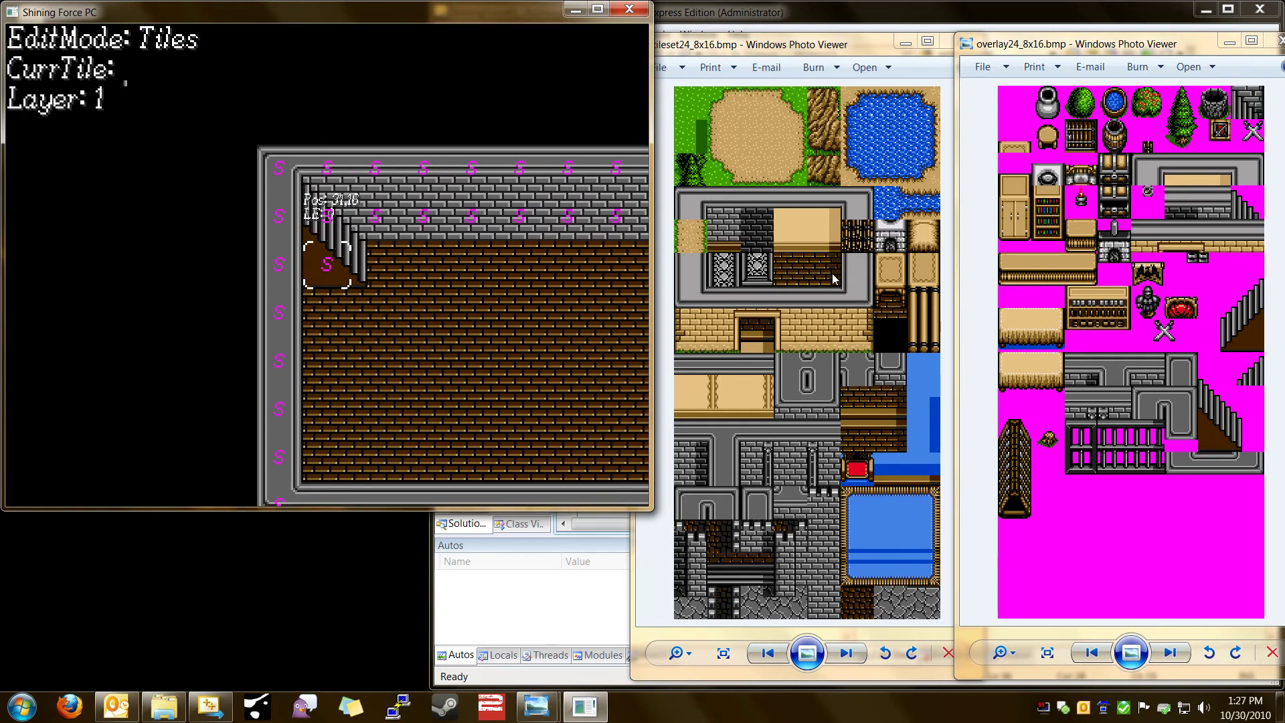
pyautogui.press('Right')
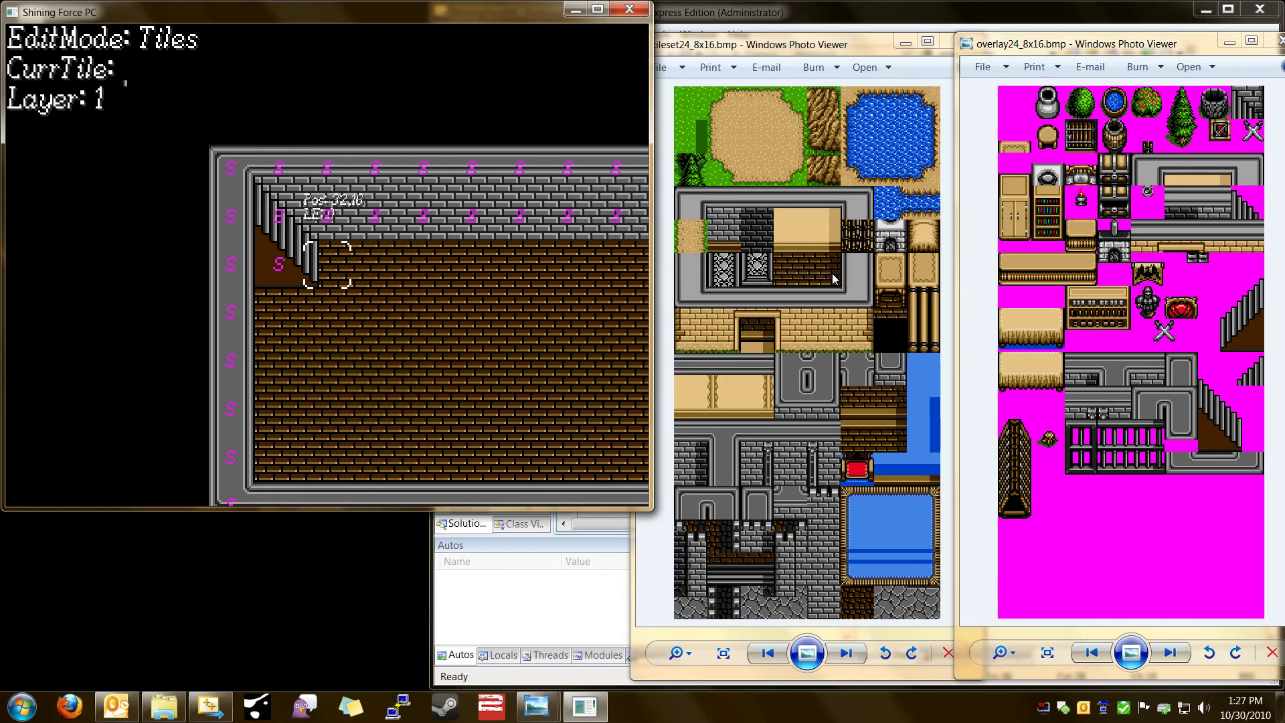
# Switch to layer 0 and pick up the gray wall tile from the room's upper wall at column 34, row 14.
pyautogui.press('Right')
pyautogui.press('Right')
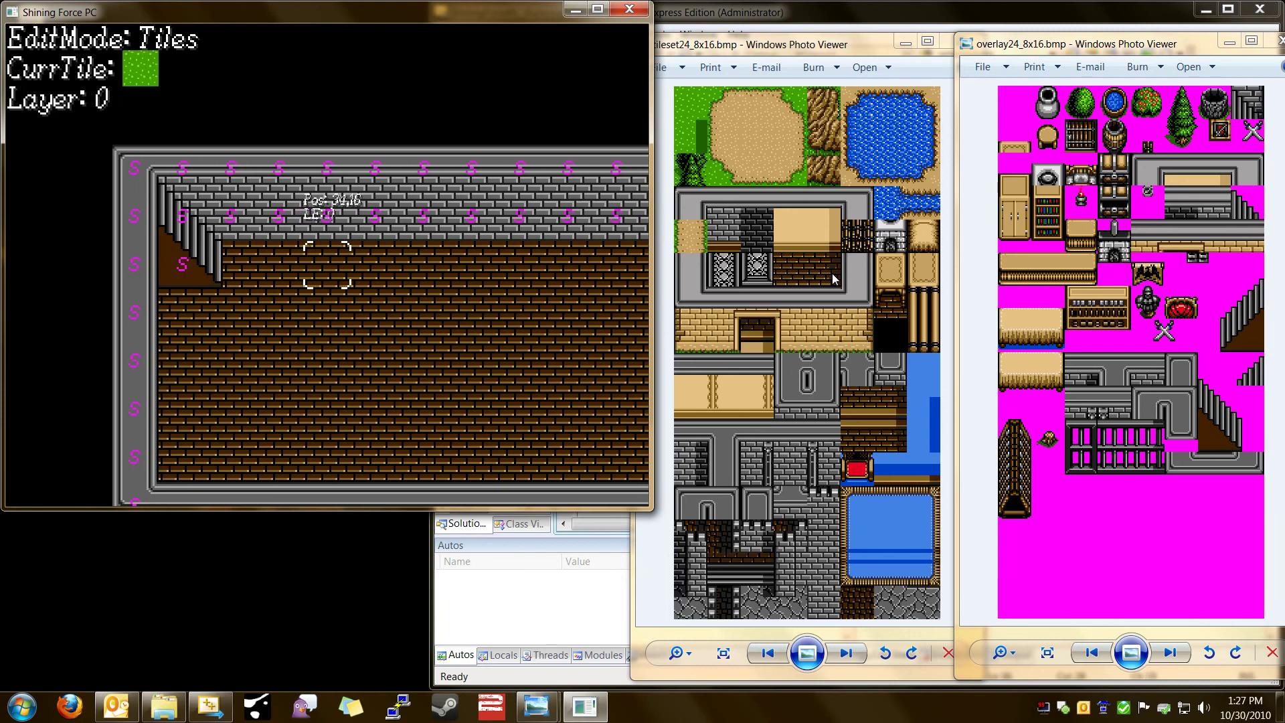
pyautogui.press('Up')
pyautogui.press('Up')
pyautogui.press('Down')
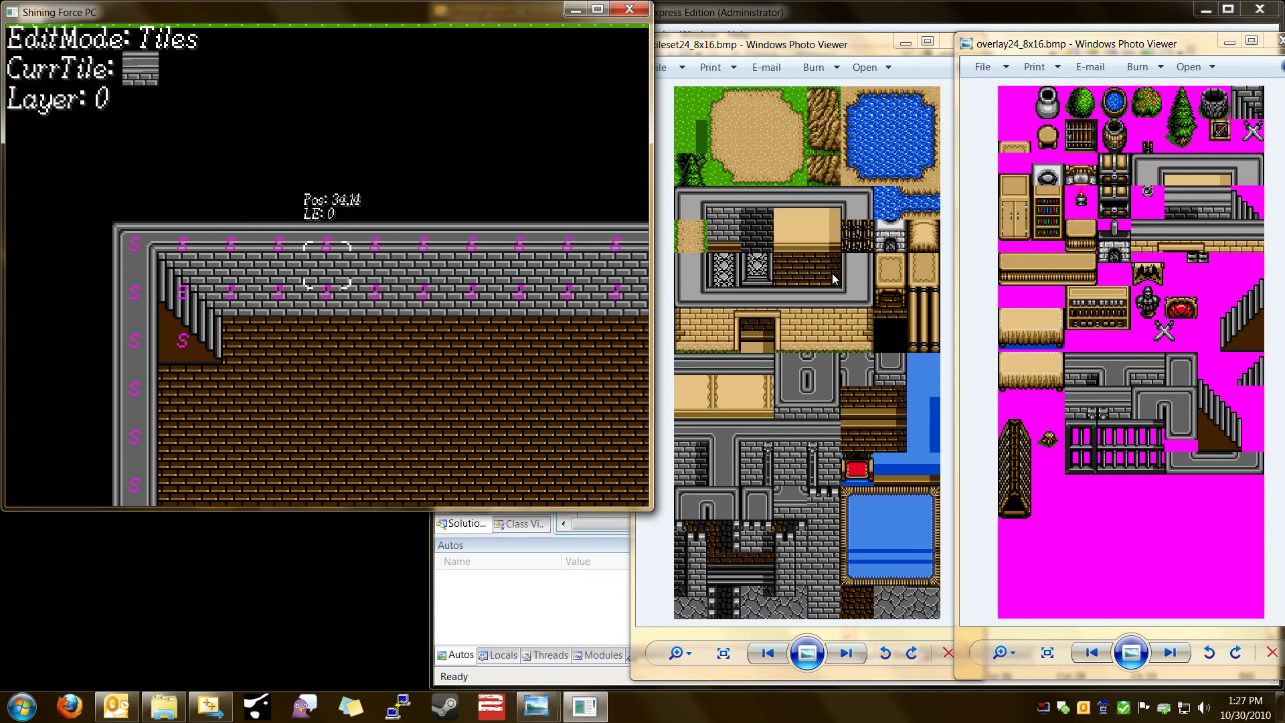